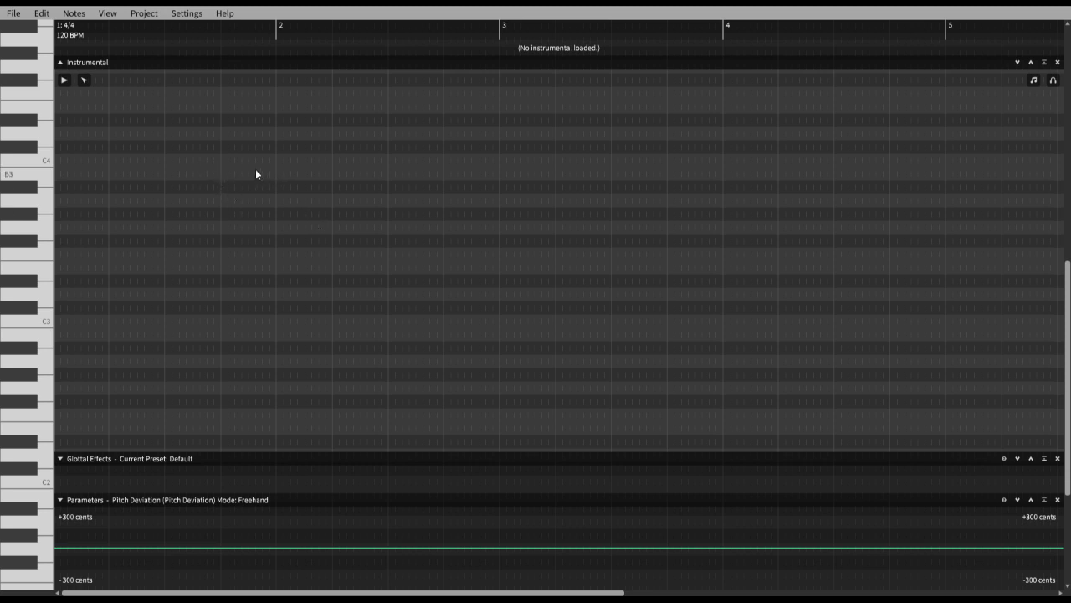
click(84, 78)
drag(119, 132, 426, 221)
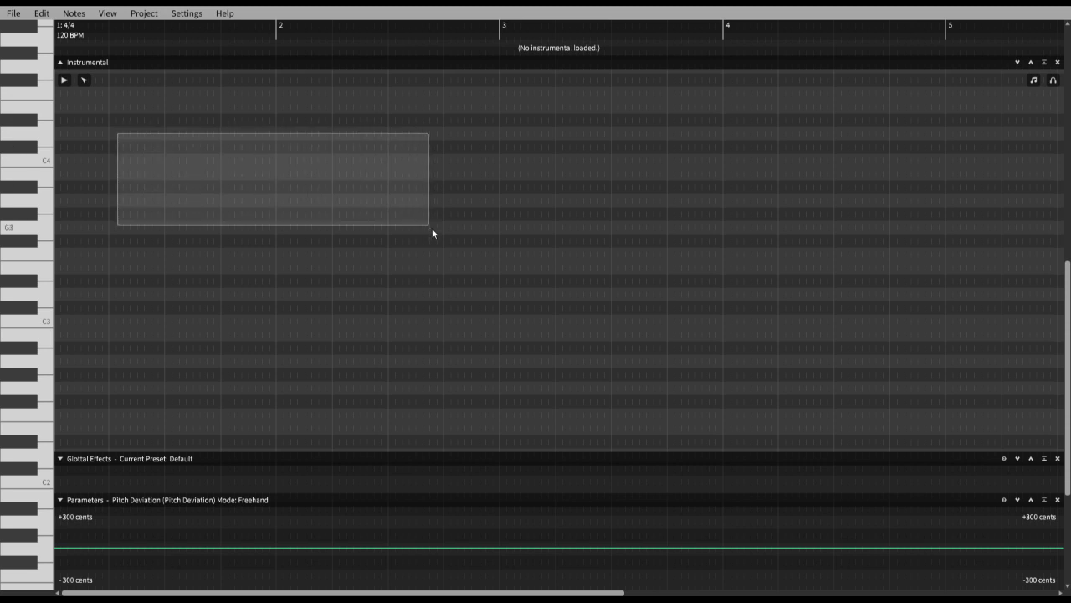
drag(168, 134, 738, 217)
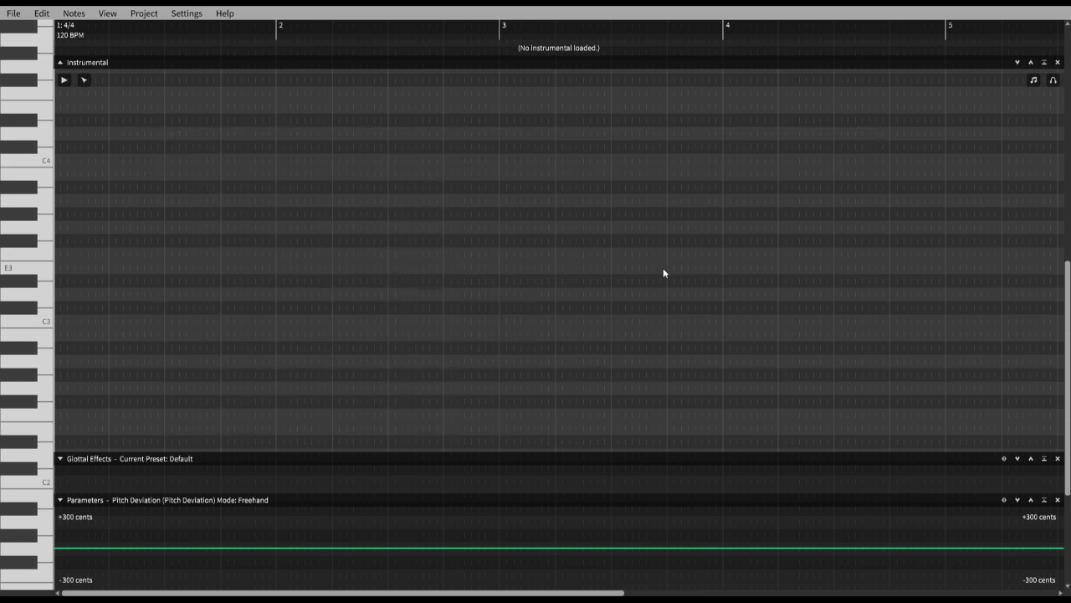
Draw a note starting at bar 2, raise it to F4 and shorten it to one beat
click(84, 80)
drag(278, 159, 387, 160)
drag(314, 159, 321, 94)
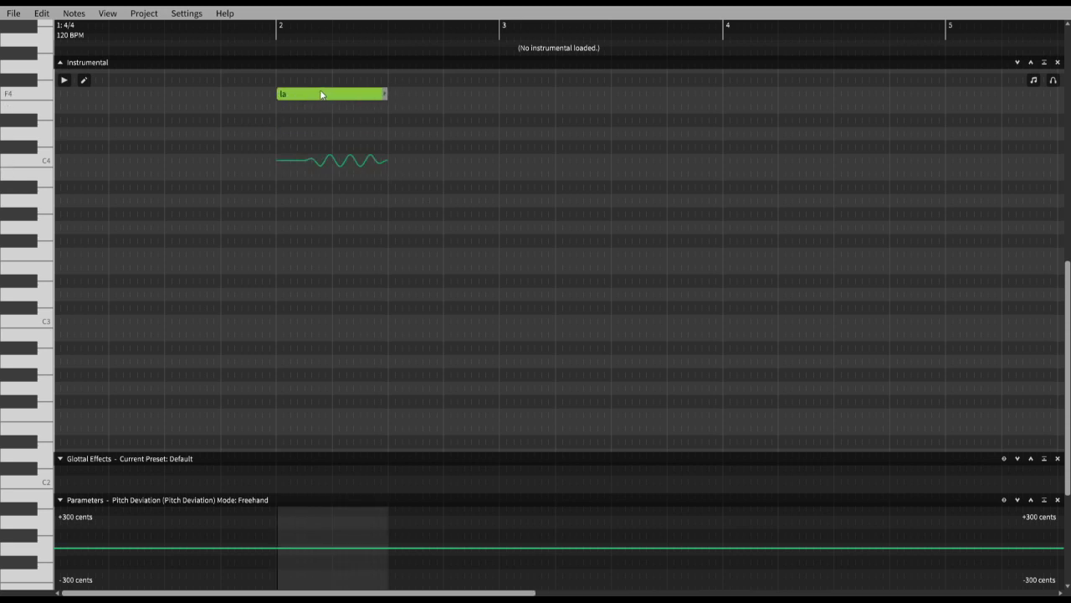
drag(386, 93, 329, 93)
Add six consecutive one-beat notes at D#4, C#4, D#4, F4, F4 and F4, and make the Parameters area slightly taller
scroll(367, 183, up, 3)
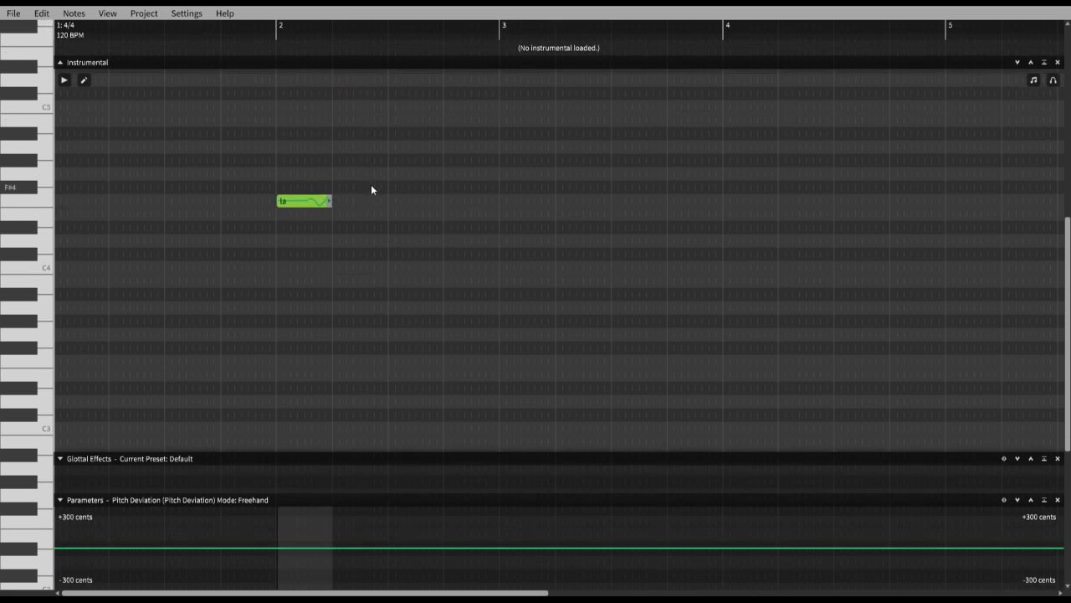
mouse_move(333, 227)
mouse_down()
mouse_move(387, 227)
mouse_move(445, 254)
mouse_move(496, 226)
mouse_move(470, 230)
mouse_move(554, 201)
mouse_move(667, 202)
mouse_up()
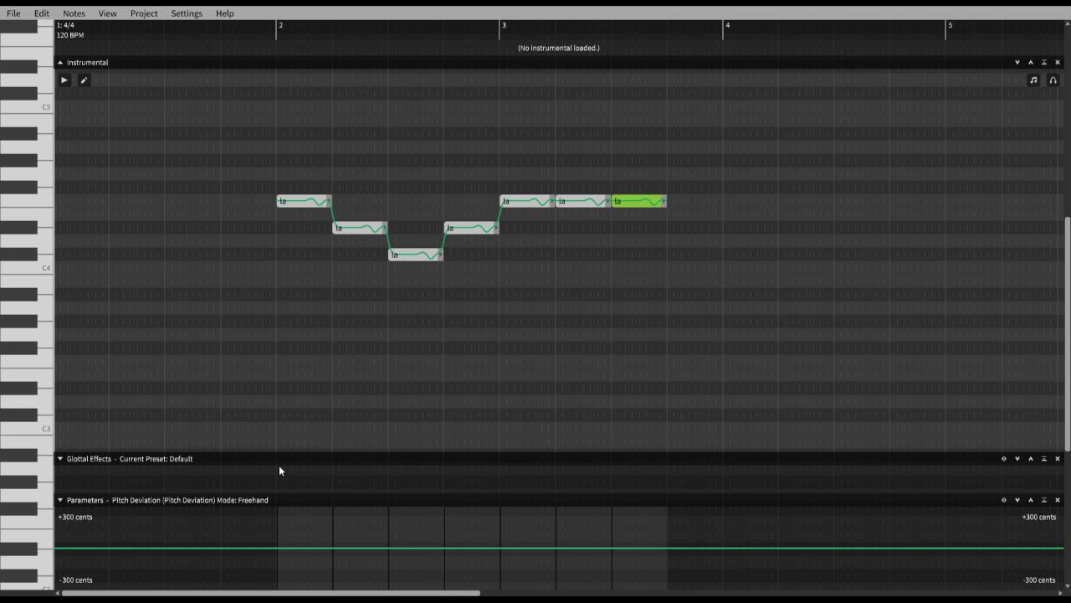
drag(309, 506, 311, 481)
click(613, 296)
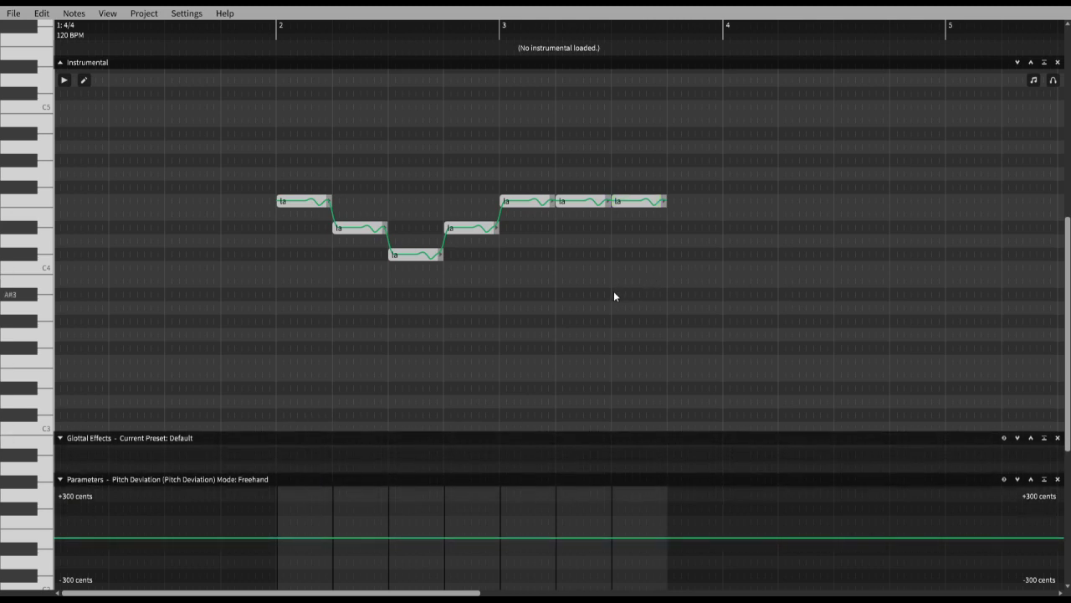
Play back the melody from before bar 2
scroll(613, 293, right, 4)
scroll(549, 280, left, 3)
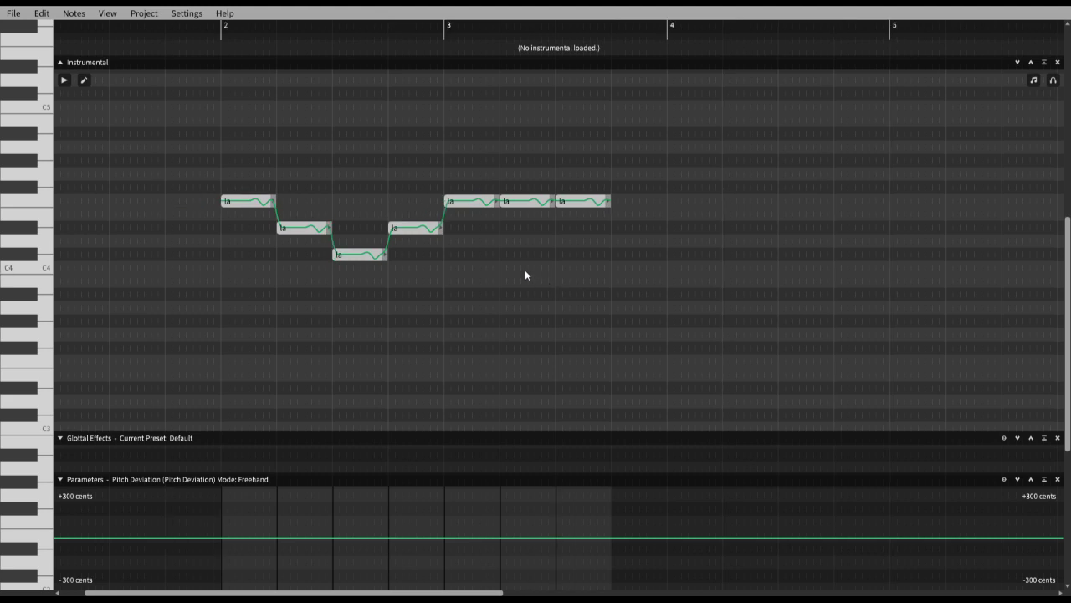
click(157, 34)
key(space)
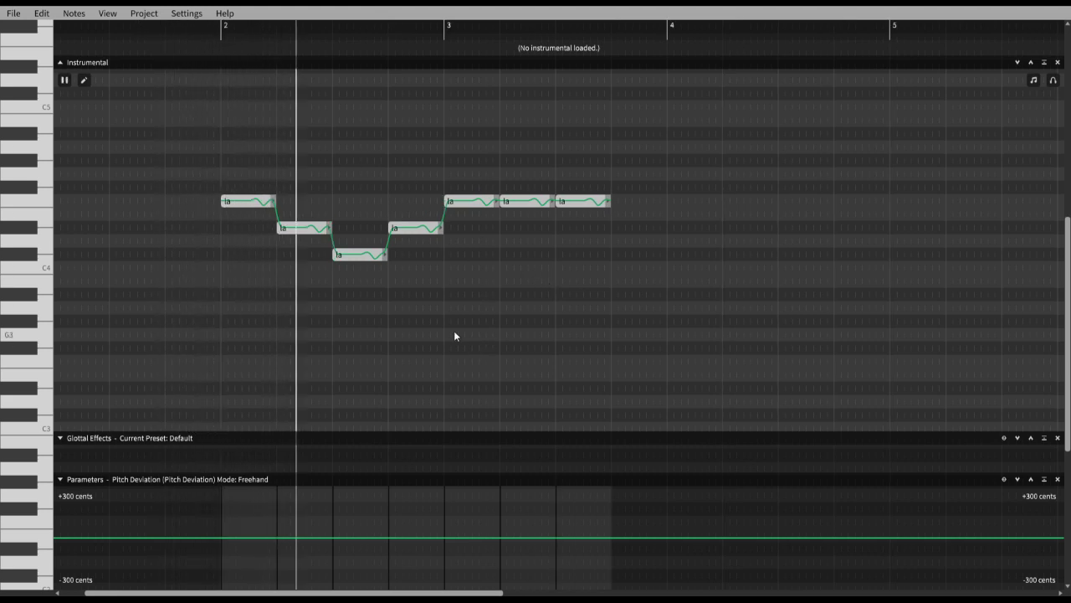
key(space)
scroll(653, 293, right, 1)
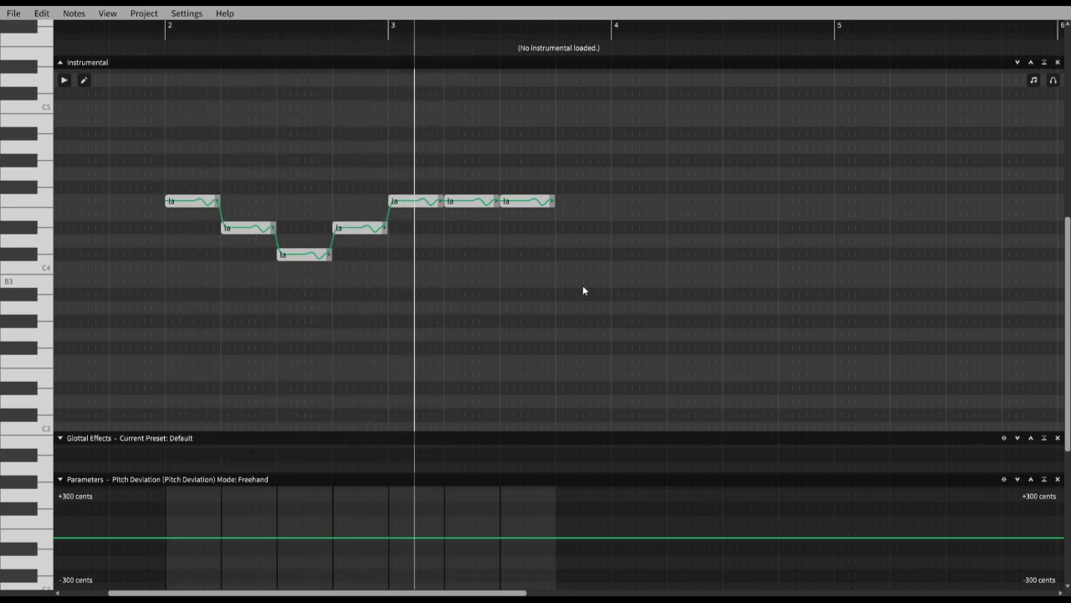
Add three one-beat D#4 notes from bar 4, and one-beat F4, G#4 and G#4 notes from bar 5
scroll(599, 291, right, 4)
scroll(490, 232, right, 1)
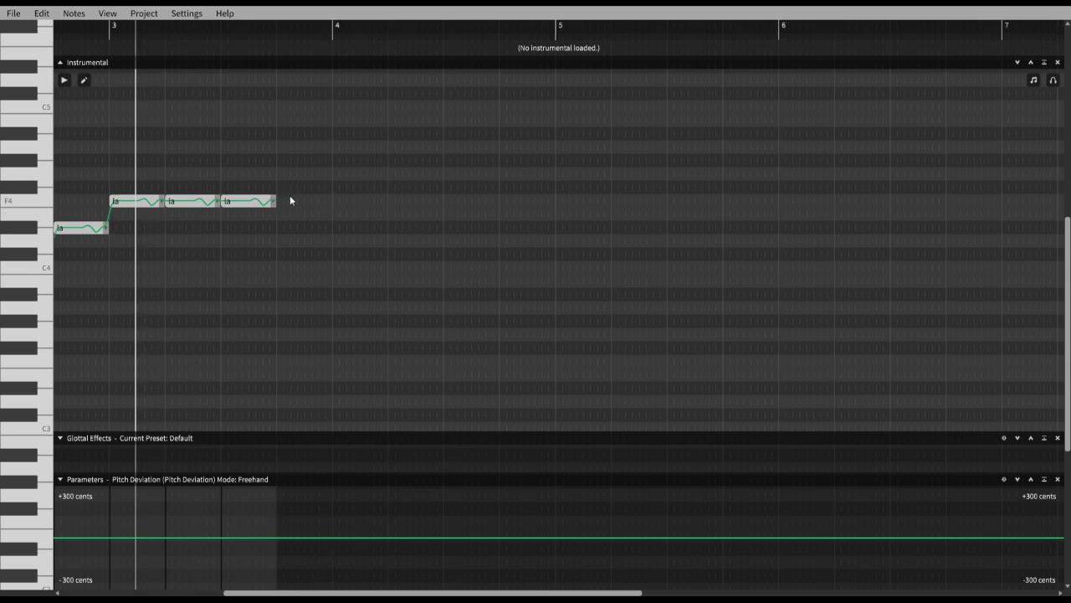
drag(337, 226, 496, 229)
scroll(527, 243, right, 3)
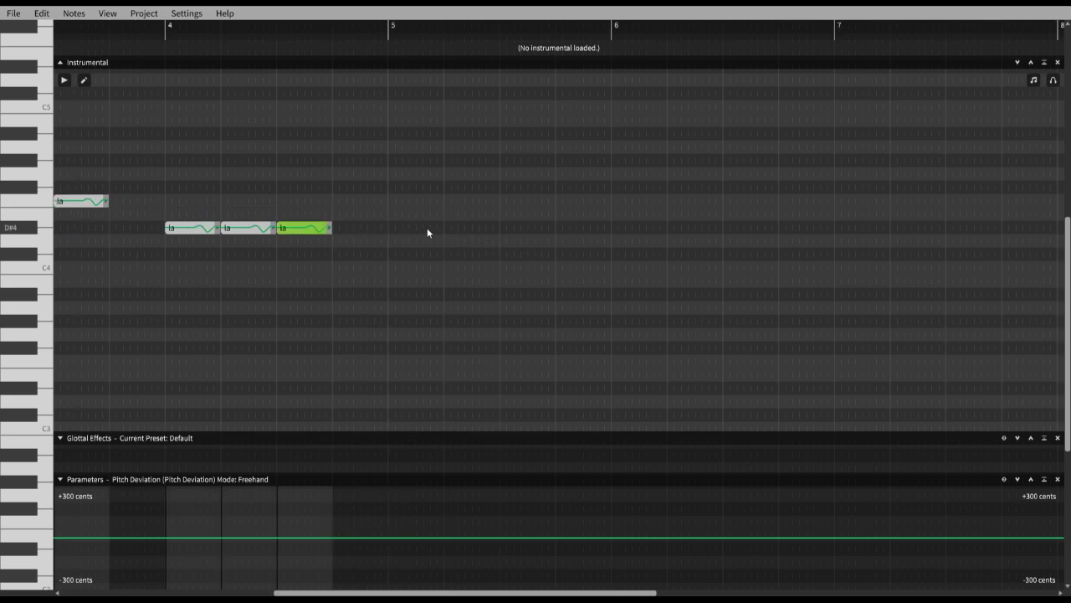
mouse_move(390, 216)
mouse_down()
mouse_move(445, 217)
mouse_move(423, 202)
mouse_up()
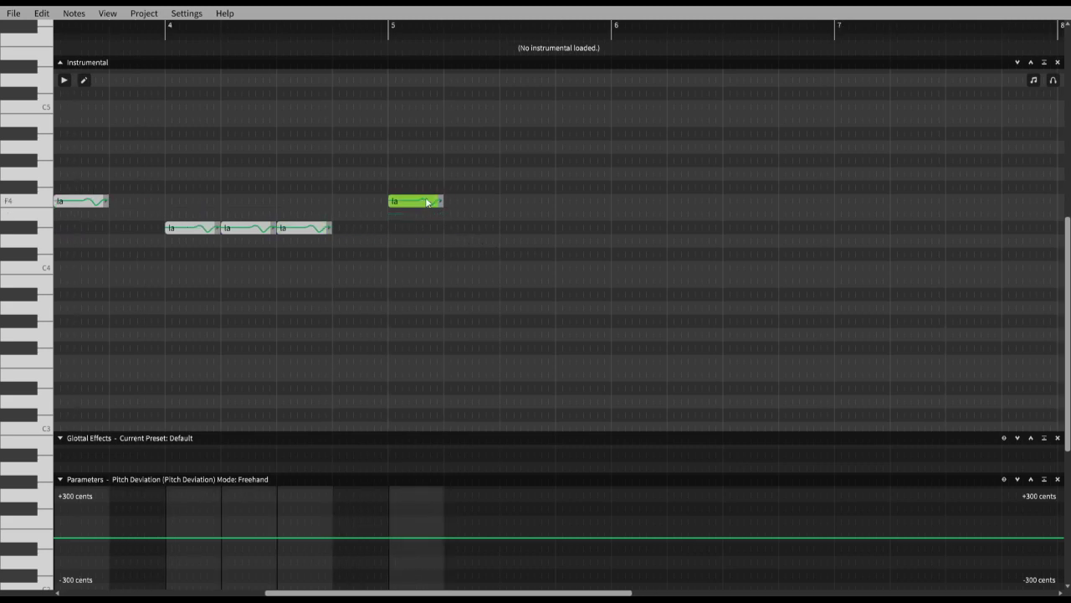
drag(443, 164, 557, 163)
scroll(570, 264, left, 9)
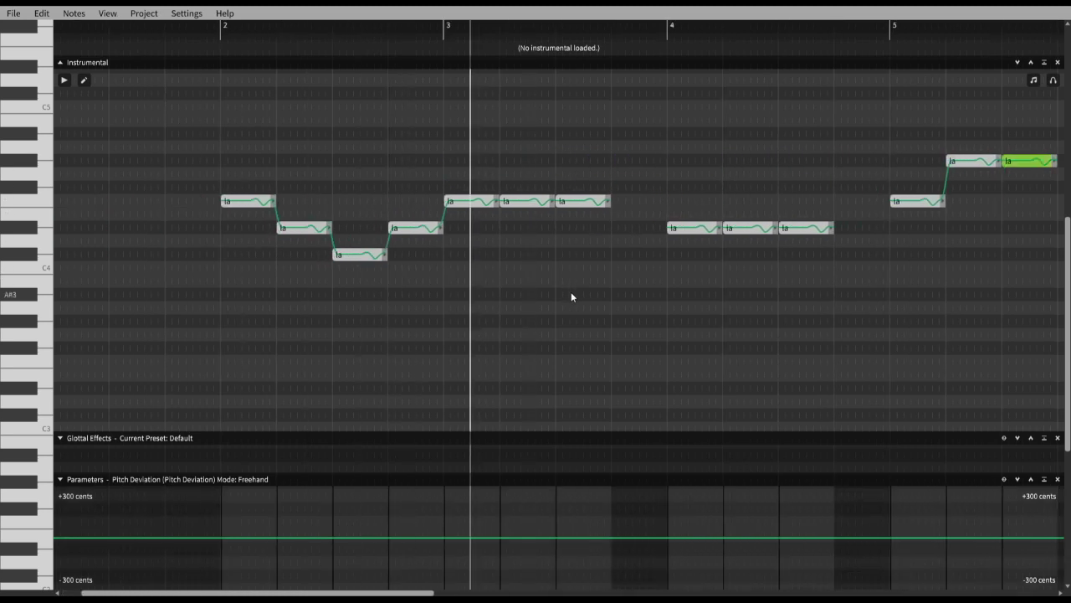
scroll(432, 309, left, 1)
double_click(318, 201)
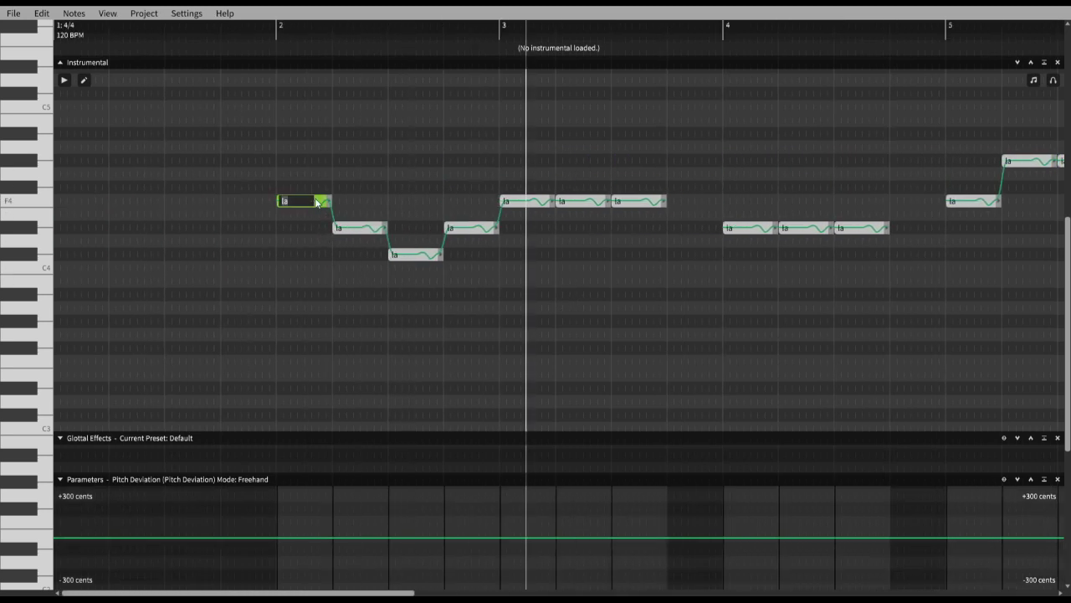
click(308, 301)
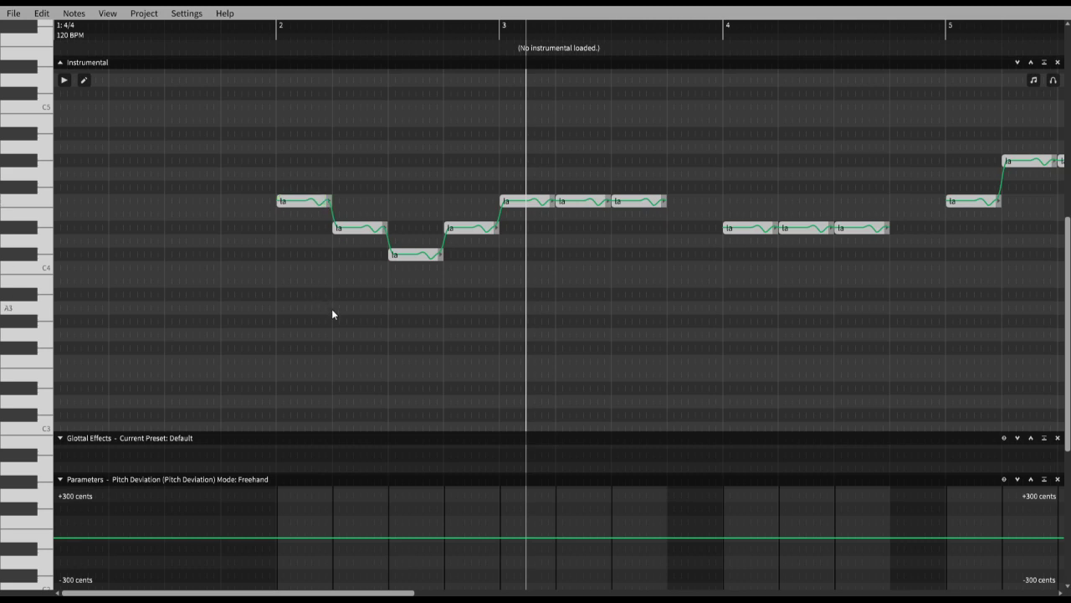
double_click(304, 202)
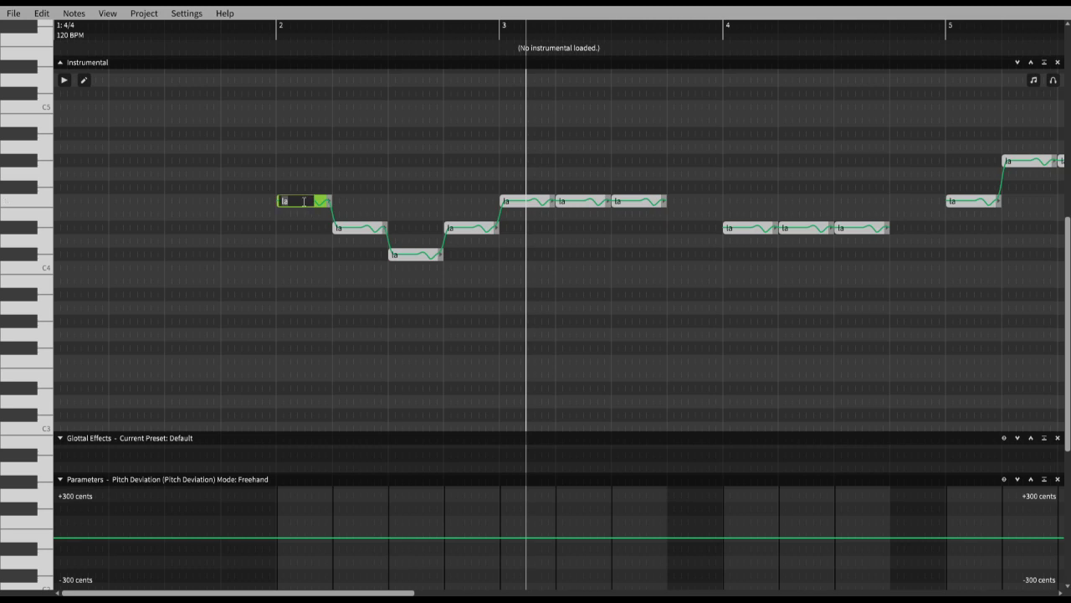
click(84, 80)
double_click(310, 202)
click(84, 80)
double_click(310, 202)
key(Return)
mouse_move(303, 204)
mouse_down()
mouse_move(399, 170)
mouse_move(302, 161)
mouse_move(315, 209)
mouse_up()
click(83, 81)
drag(159, 120, 810, 276)
mouse_move(296, 205)
mouse_down()
mouse_move(296, 107)
mouse_move(294, 209)
mouse_move(299, 200)
mouse_up()
click(318, 273)
Set the lyrics of the first, third and fourth notes to "Mary", "had" and "a"
click(84, 80)
click(300, 203)
double_click(300, 202)
text(Mary)
key(Tab)
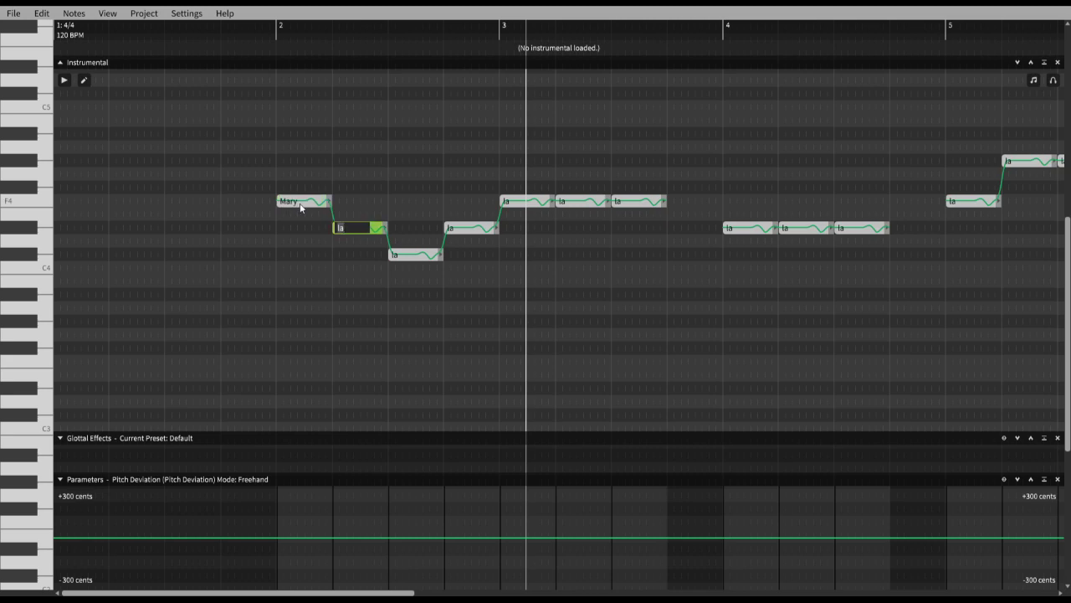
key(Tab)
text(had)
key(Tab)
text(a)
key(Tab)
Set the lyrics of the fifth and seventh notes to "little" and "lamb"
text(little)
key(Tab)
key(Tab)
text(lab)
key(BackSpace)
text(mb)
click(615, 258)
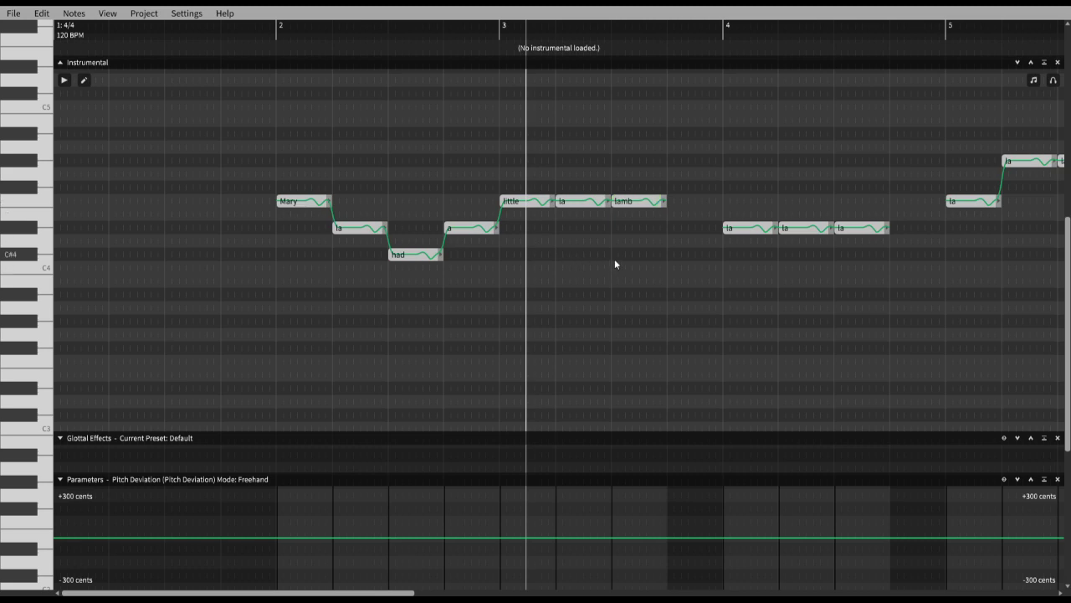
Set the lyrics of the second and sixth notes to "+" to carry on the preceding words' syllables
double_click(358, 229)
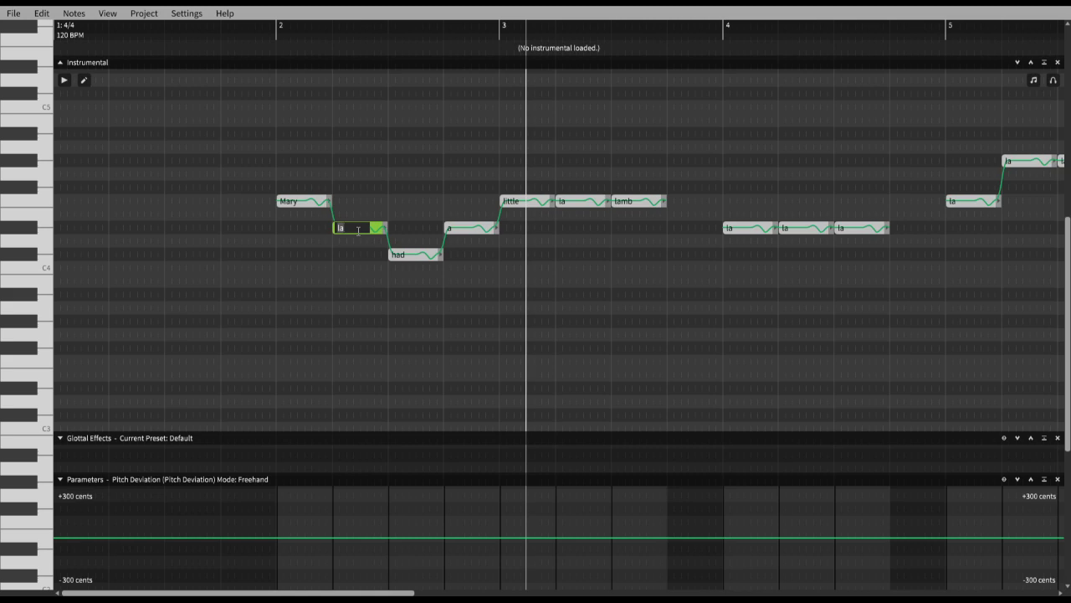
text(+)
key(Tab)
key(Tab)
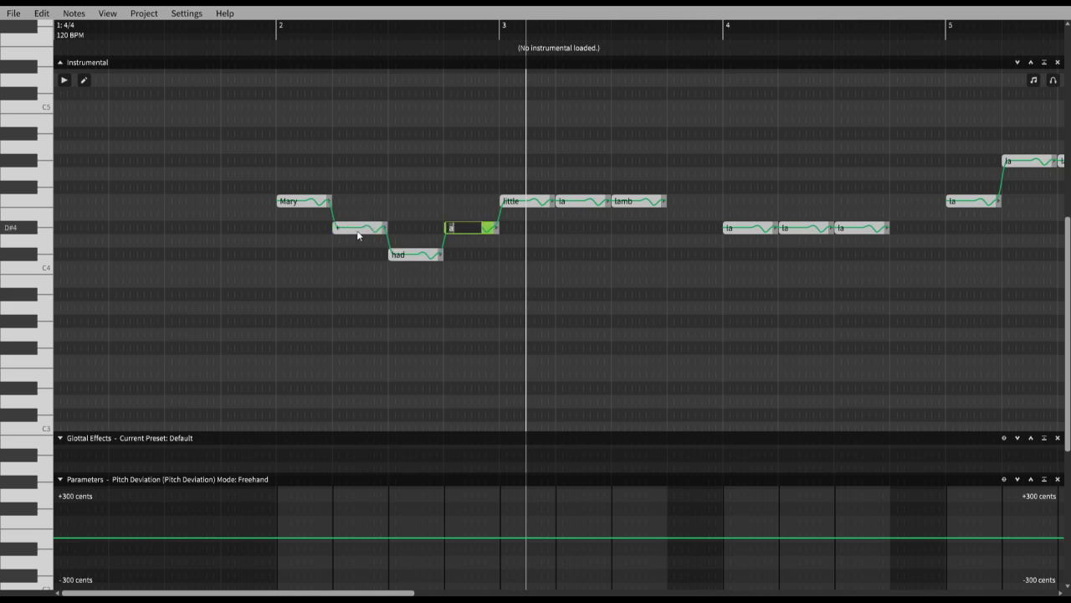
key(Tab)
key(Tab)
text(-)
key(Return)
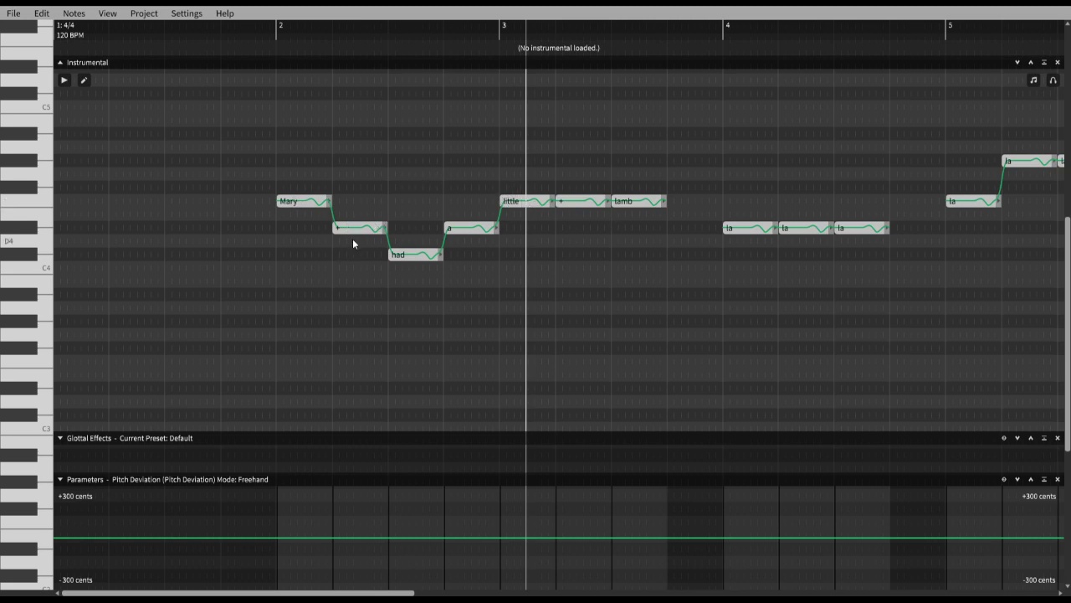
Play back the first phrase with its lyrics
key(space)
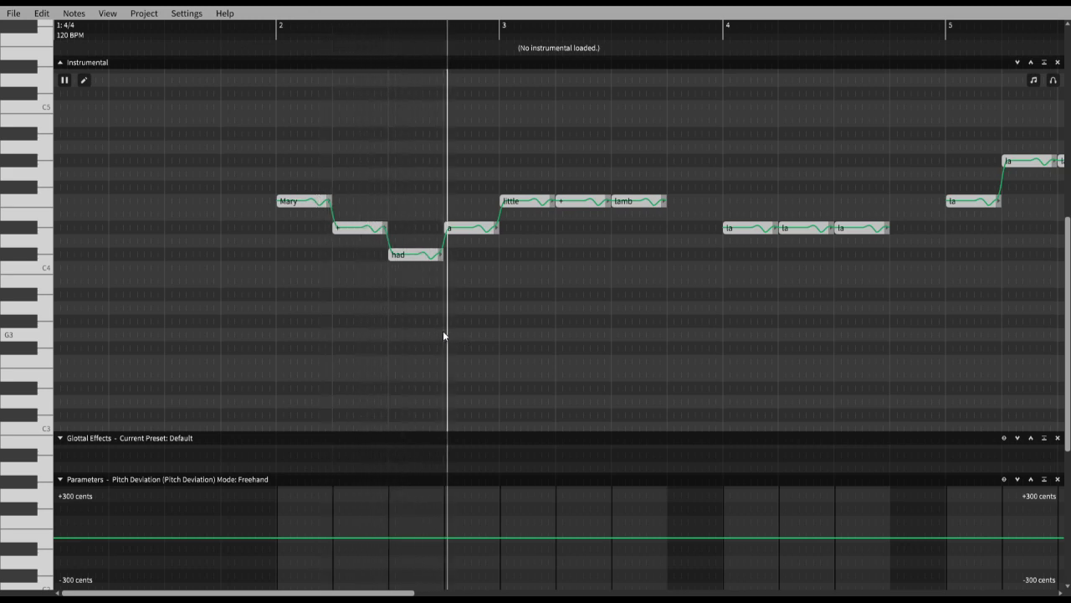
key(space)
scroll(532, 243, right, 1)
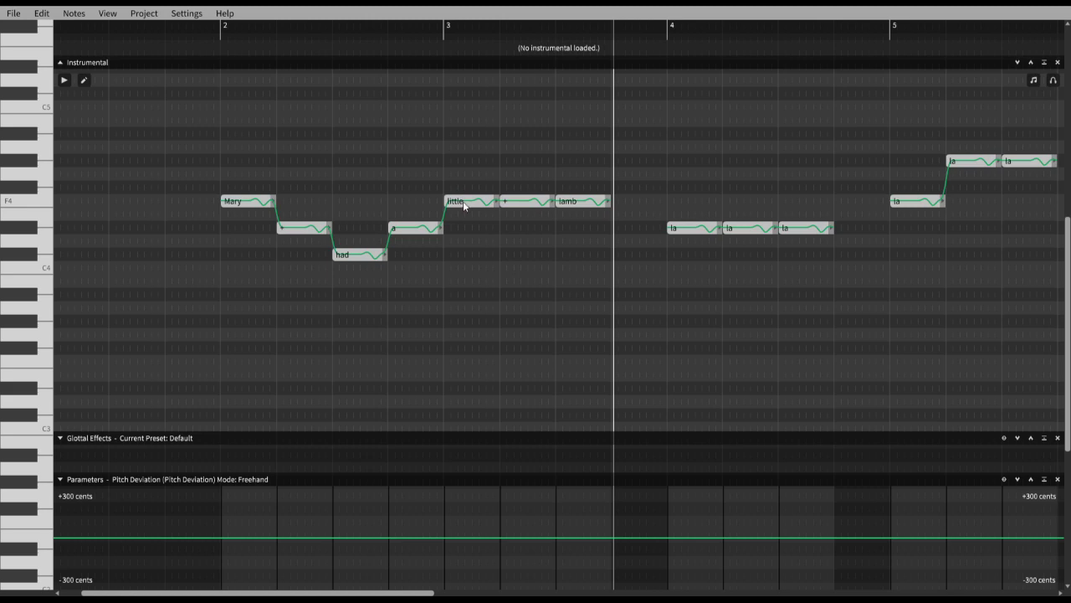
Set the lyrics of the three notes in bar 4 to "little", "+" and "lamb"
scroll(560, 292, right, 2)
scroll(560, 292, right, 2)
scroll(499, 293, left, 1)
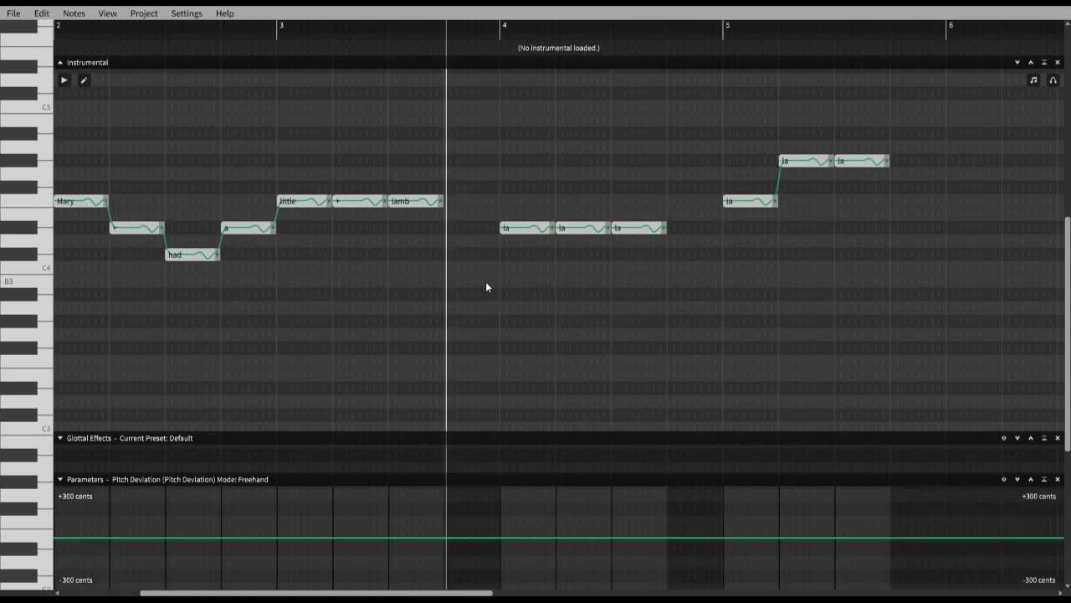
scroll(485, 281, left, 2)
scroll(485, 281, right, 1)
scroll(485, 284, right, 1)
scroll(485, 285, left, 1)
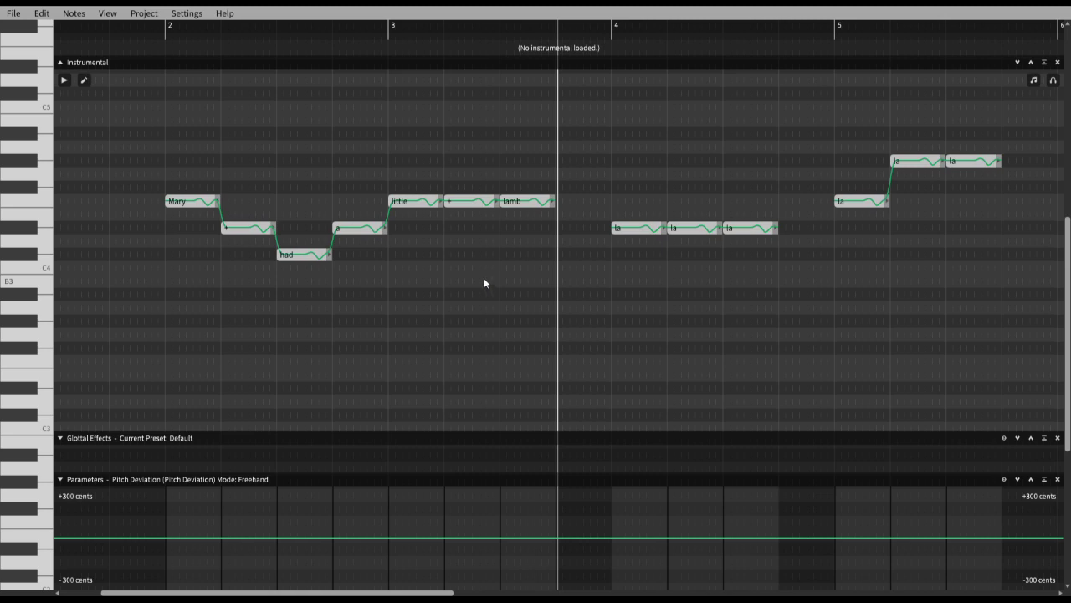
double_click(635, 230)
text(little)
key(Tab)
text(+)
key(Tab)
text(lamb)
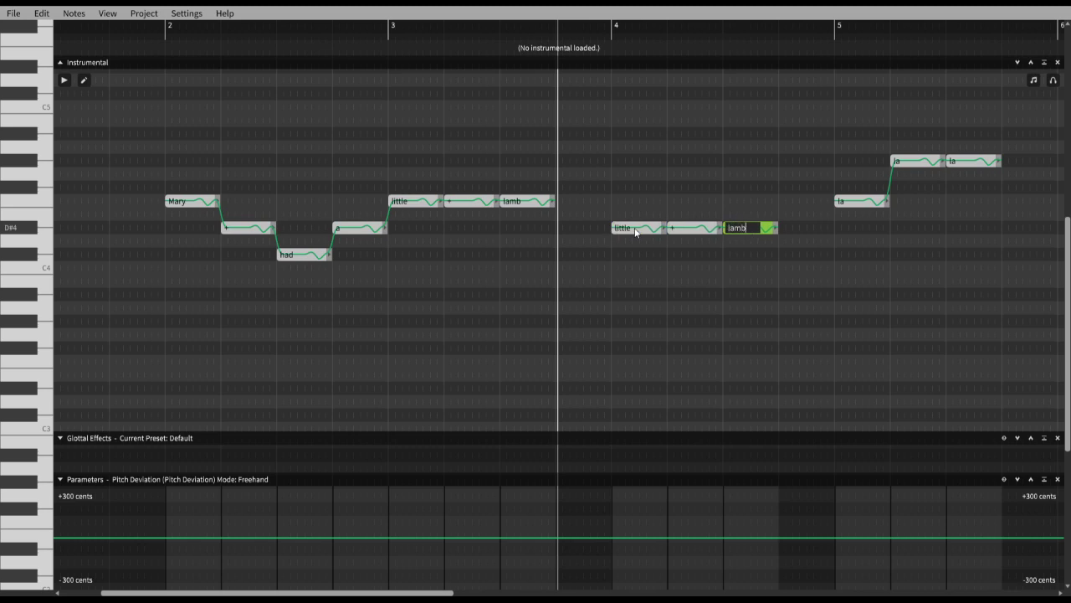
Set the lyrics of the three notes in bar 5 to "little", "+" and "lamb"
key(Tab)
text(litt)
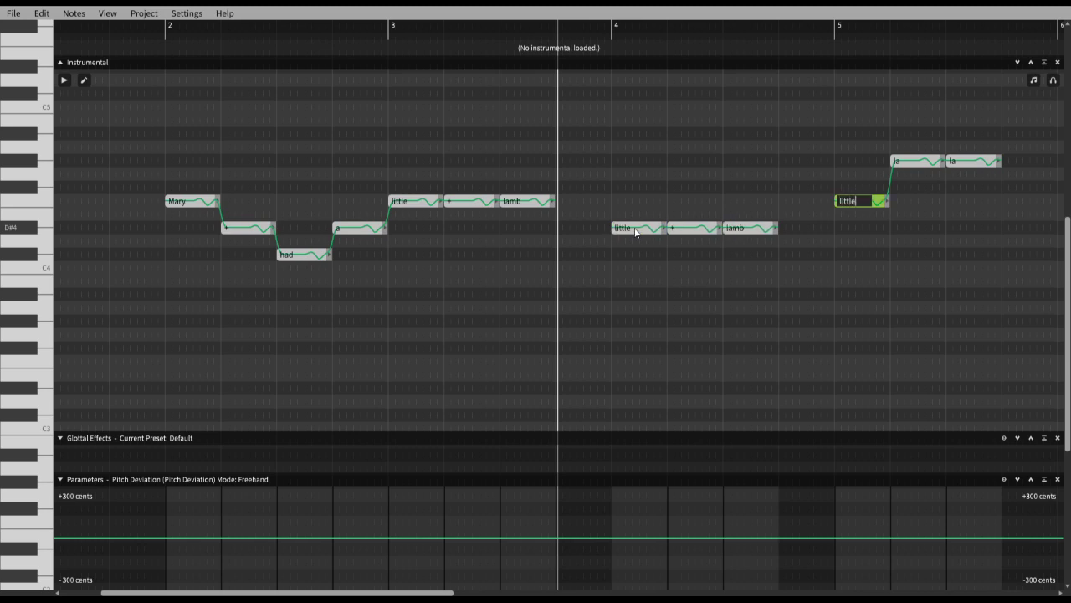
text(le)
key(Tab)
text(+)
key(Tab)
text(lamb)
key(Return)
Play the song from just before bar 2 and stop after the first phrase
scroll(630, 312, right, 1)
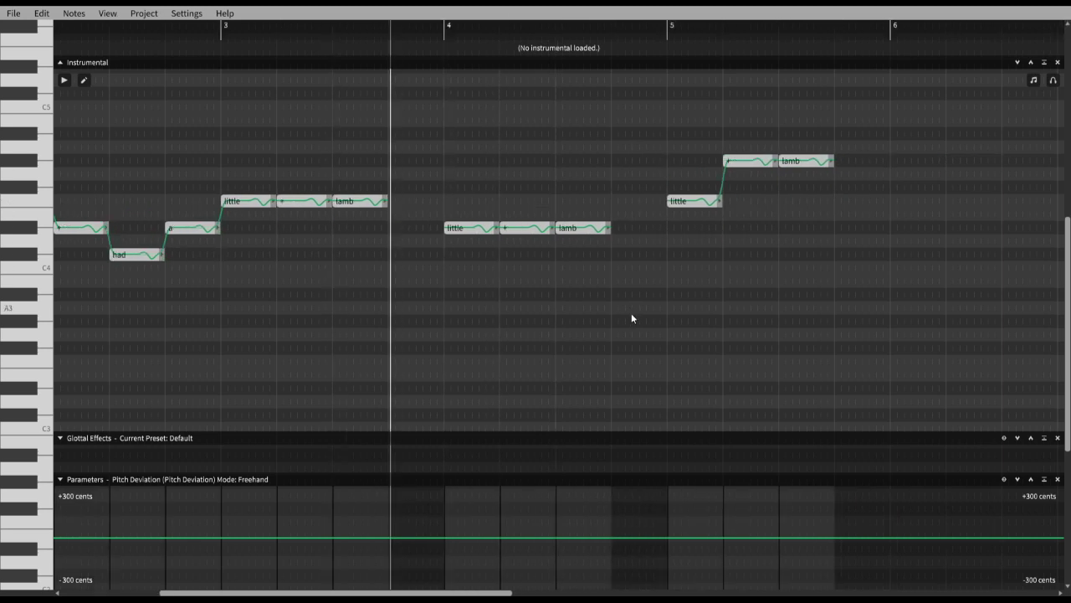
scroll(464, 167, left, 5)
click(257, 36)
key(space)
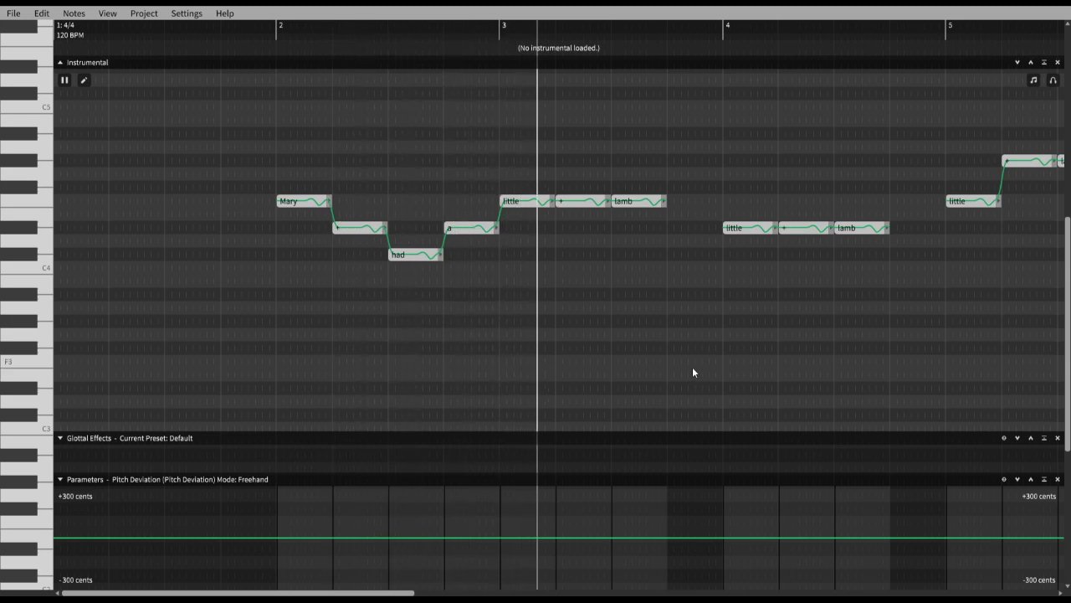
key(space)
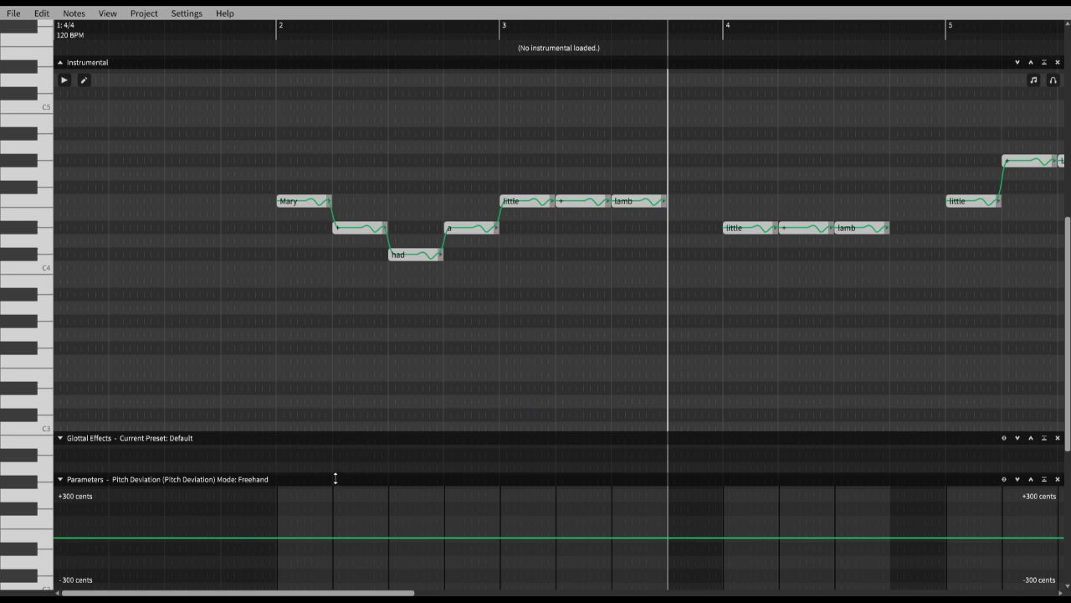
Make the Parameters area taller and switch pitch deviation editing to the freehand overlay mode on the piano roll
drag(335, 476, 336, 453)
scroll(405, 333, up, 1)
scroll(407, 324, down, 1)
scroll(459, 301, up, 2)
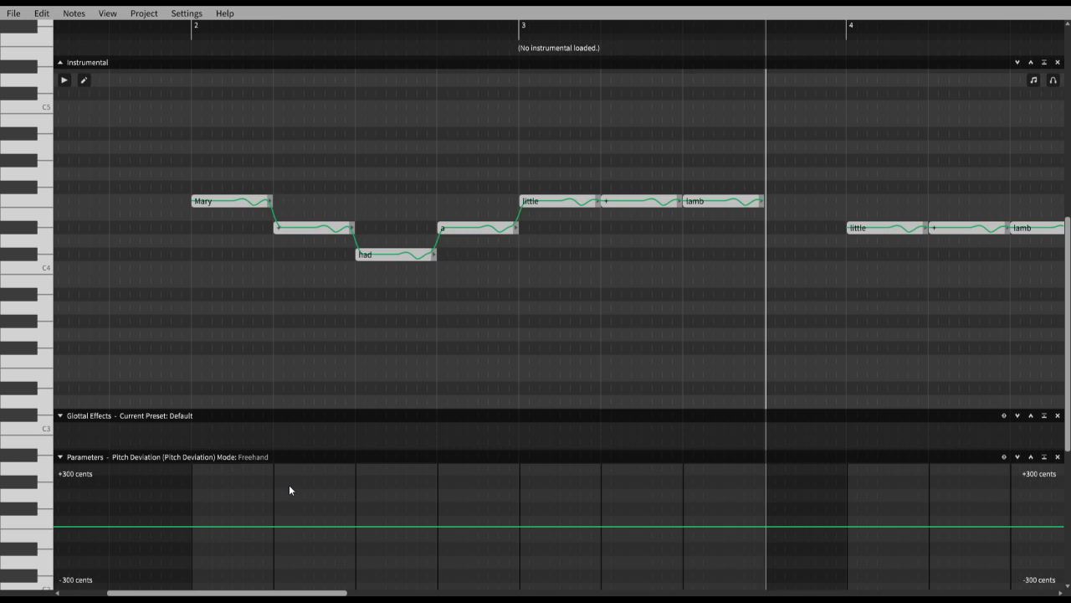
key(Tab)
mouse_move(190, 228)
mouse_down()
mouse_move(215, 203)
mouse_move(243, 207)
mouse_move(247, 225)
mouse_move(283, 223)
mouse_move(195, 225)
mouse_move(234, 218)
mouse_up()
drag(157, 212, 413, 207)
mouse_move(201, 226)
mouse_down()
mouse_move(597, 270)
mouse_move(756, 205)
mouse_up()
key(ctrl+z)
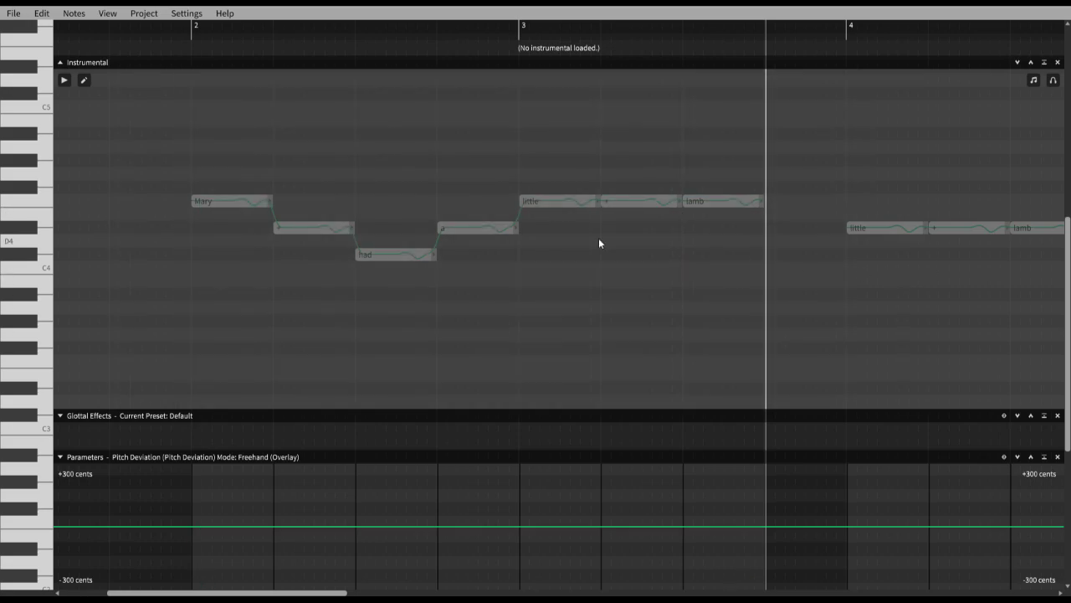
Draw a pitch slide rising from about D#4 into the "Mary" note, and play it back
drag(189, 229, 227, 200)
key(space)
key(space)
key(space)
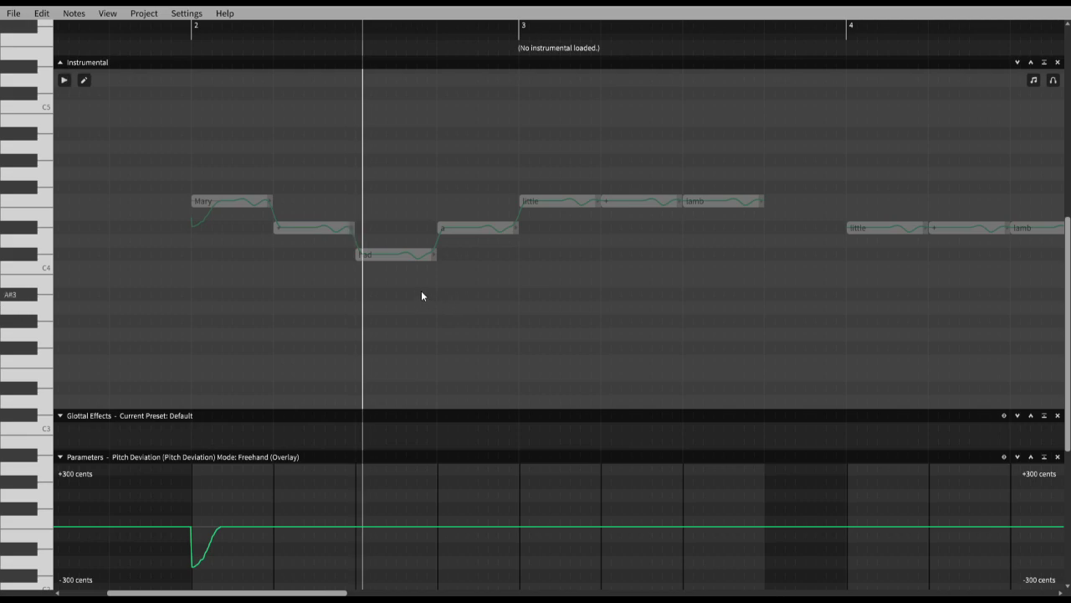
key(space)
Draw a short pitch slide rising from about D#4 into the "little" note at bar 3, and play it back
drag(524, 228, 537, 203)
key(space)
key(space)
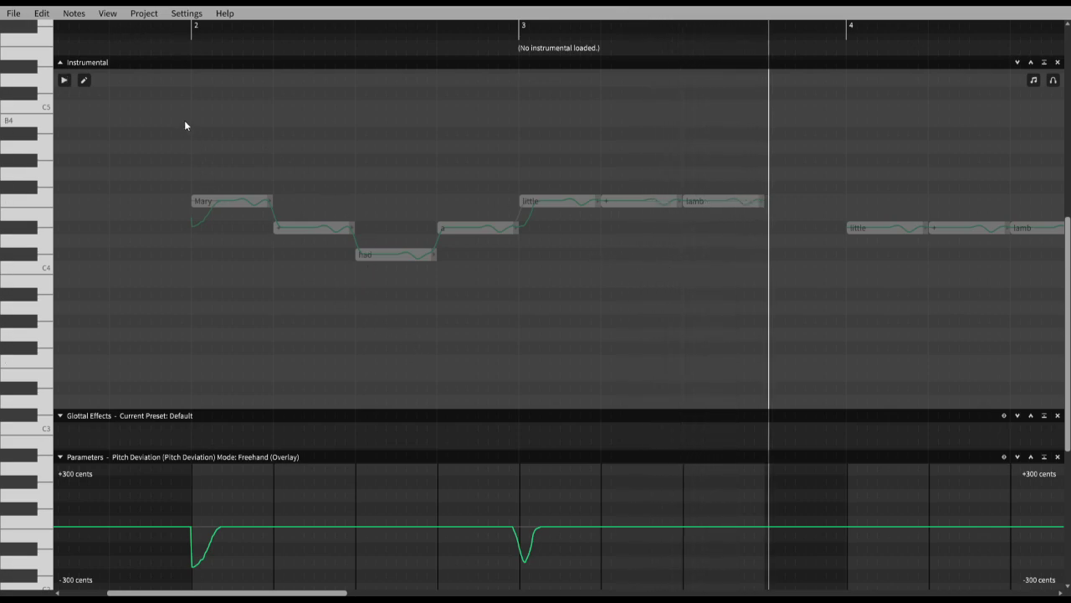
Draw a pitch curve arching up to about A4 across the second note and "had", and play it from bar 2
mouse_move(285, 226)
mouse_down()
mouse_move(360, 144)
mouse_move(412, 237)
mouse_move(445, 244)
mouse_up()
key(space)
click(247, 32)
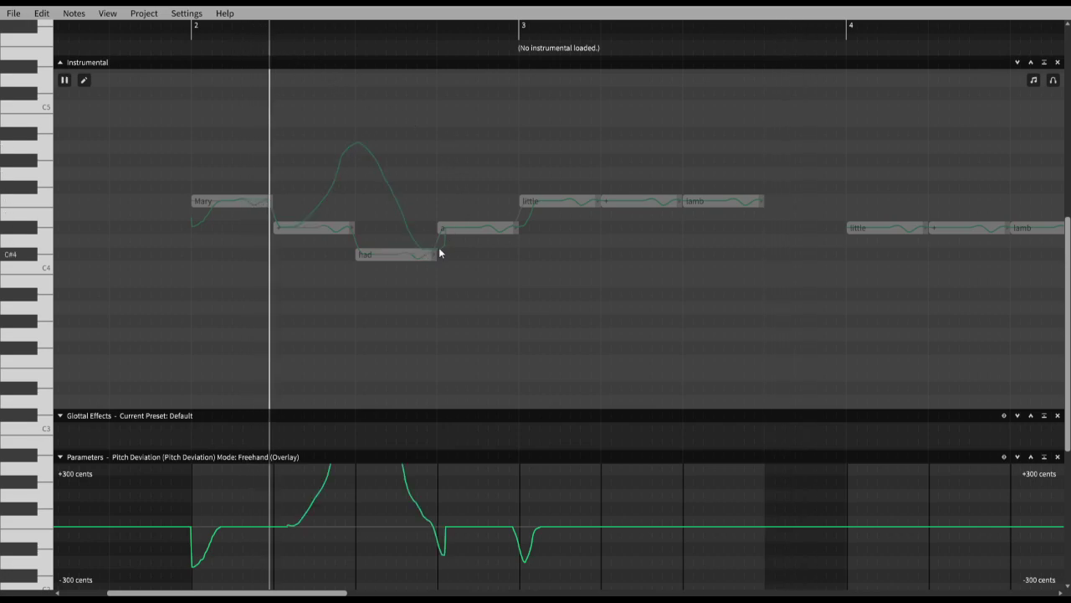
Stop playback and undo the arching pitch curve across the second note and "had"
key(space)
key(ctrl+z)
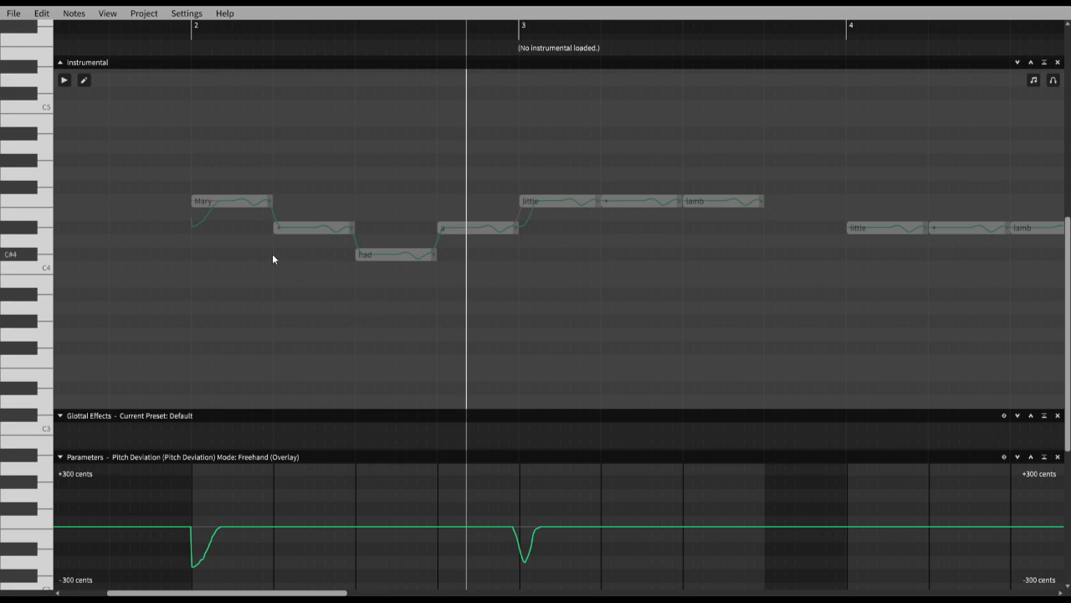
Draw a pitch slide rising from about C#4 into the "little" note at bar 4, and play it back
scroll(571, 230, right, 5)
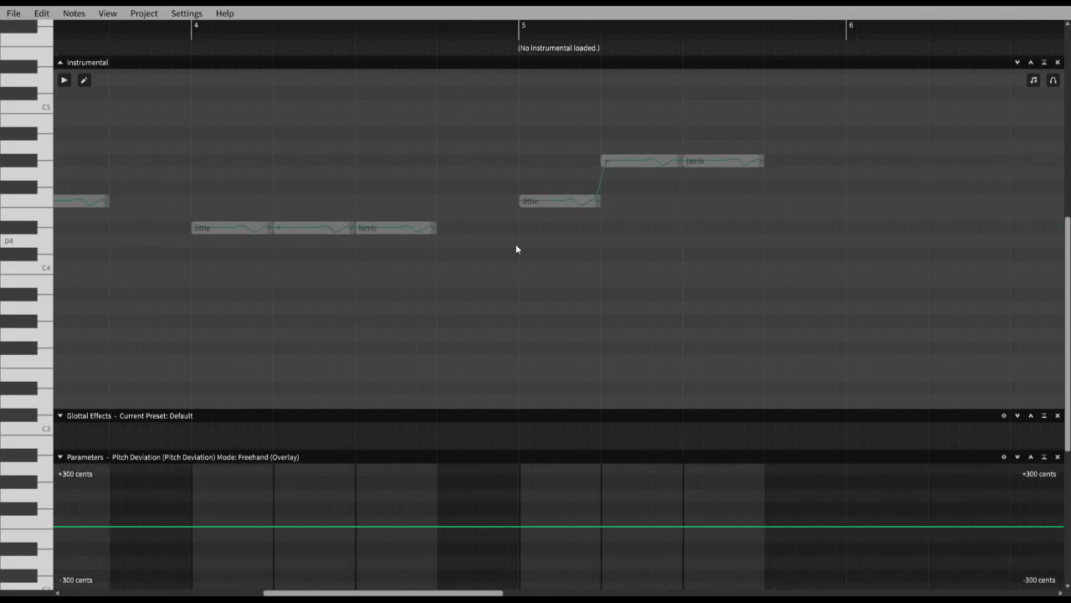
mouse_move(109, 259)
mouse_down()
mouse_move(139, 224)
mouse_move(122, 256)
mouse_move(138, 231)
mouse_move(138, 243)
mouse_move(122, 244)
mouse_move(138, 228)
mouse_up()
key(ctrl+z)
key(ctrl+z)
click(75, 27)
key(space)
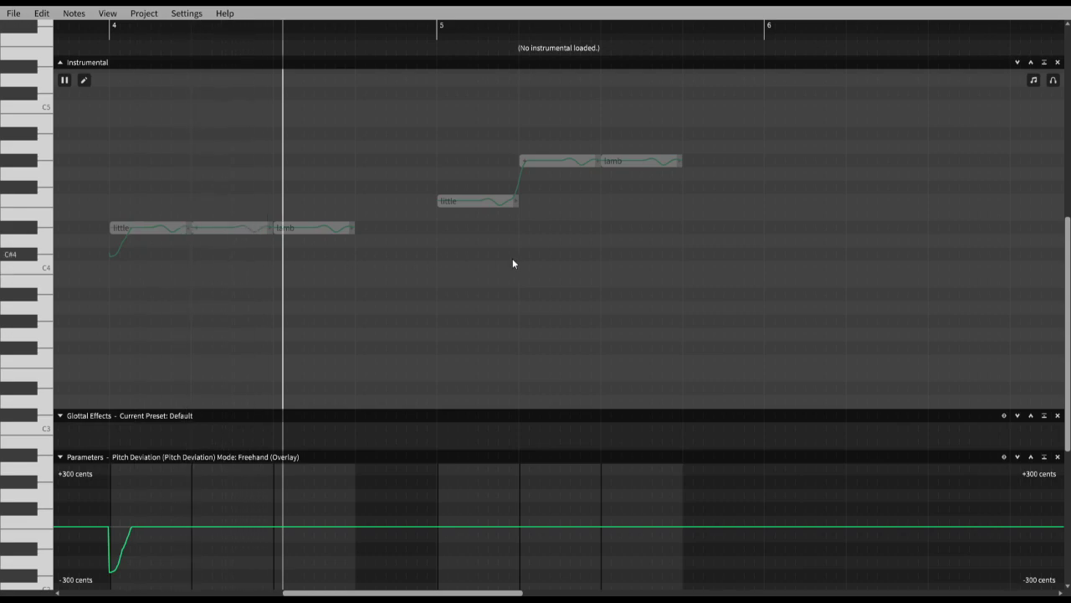
key(space)
Draw a pitch slide rising from about F#4 into the second note of bar 5, and play it back
scroll(535, 205, right, 1)
scroll(445, 215, up, 2)
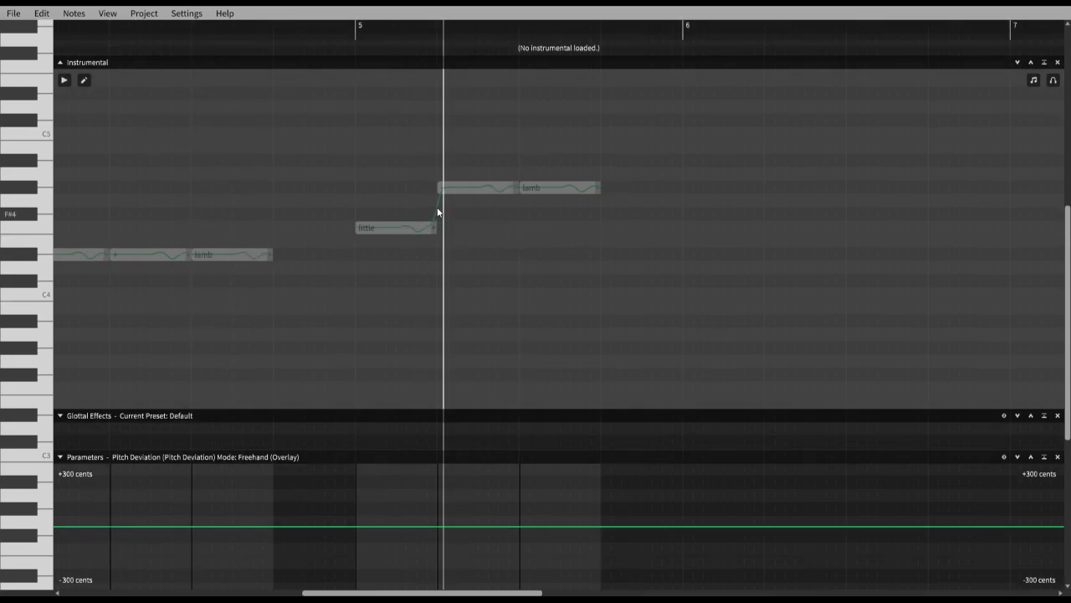
mouse_move(436, 213)
mouse_down()
mouse_move(473, 188)
mouse_move(436, 214)
mouse_move(482, 186)
mouse_up()
key(space)
key(space)
key(space)
key(space)
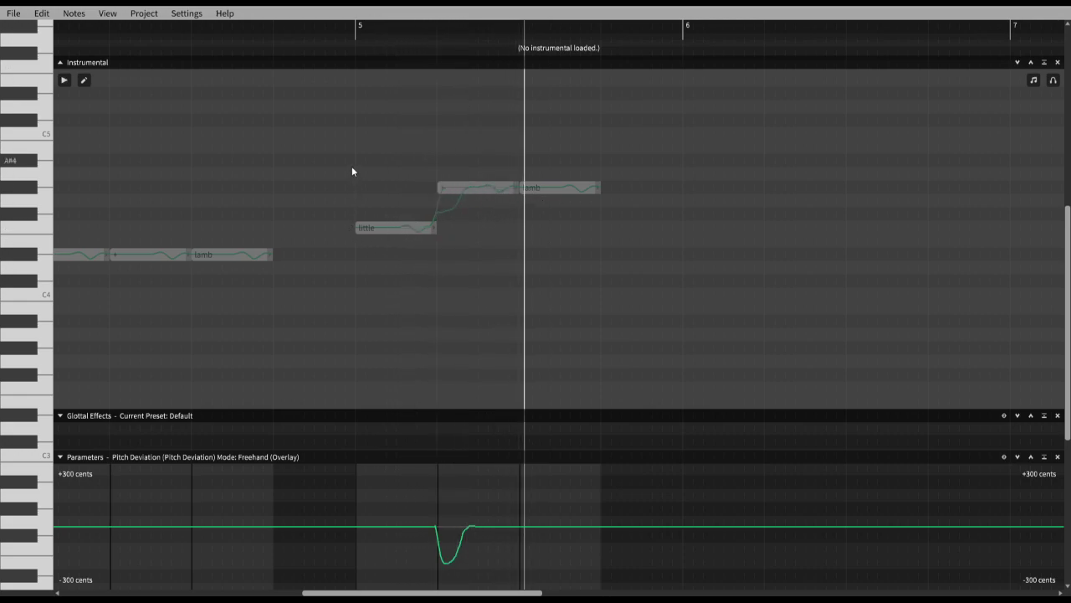
Try a pitch curve falling from about A#4 into the "little" note at bar 5, play it back, and undo it
mouse_move(344, 163)
mouse_down()
mouse_move(360, 216)
mouse_move(382, 230)
mouse_up()
key(space)
key(space)
key(ctrl+z)
mouse_move(343, 171)
mouse_down()
mouse_move(359, 253)
mouse_move(382, 230)
mouse_up()
click(318, 23)
key(space)
key(space)
key(ctrl+z)
key(ctrl+z)
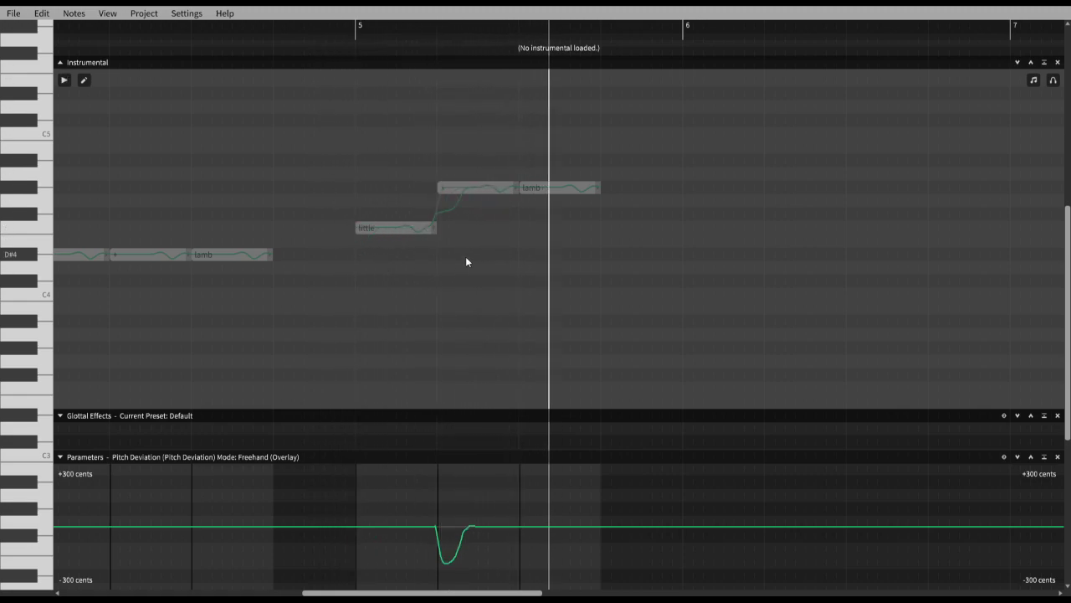
Switch pitch deviation editing from the overlay to the plain Freehand mode, sketch a trial curve below the bar 2 notes, and undo it
scroll(467, 284, left, 10)
scroll(544, 323, right, 3)
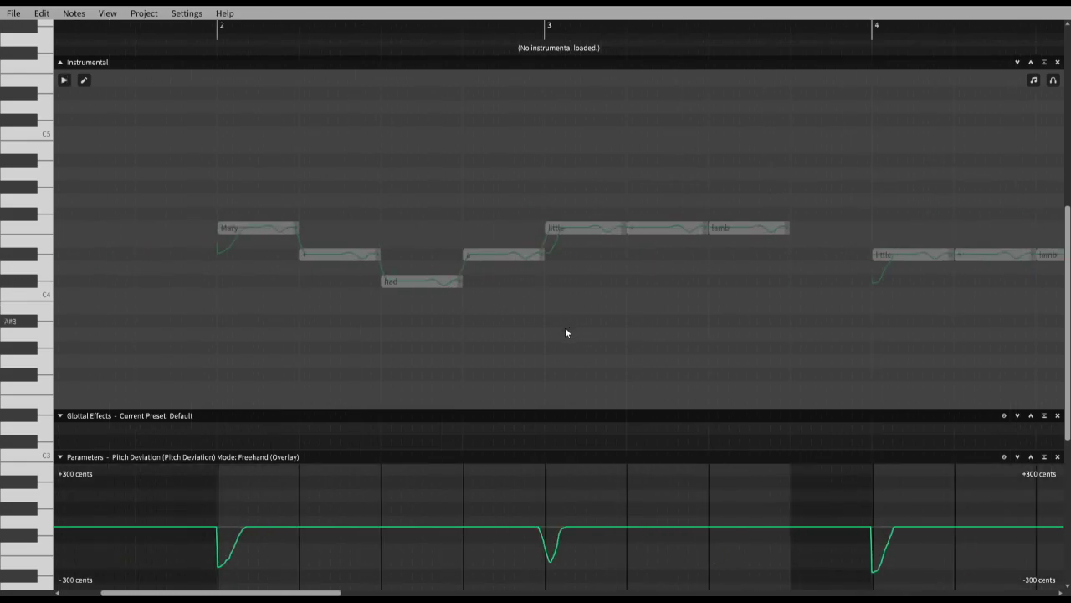
scroll(454, 390, right, 2)
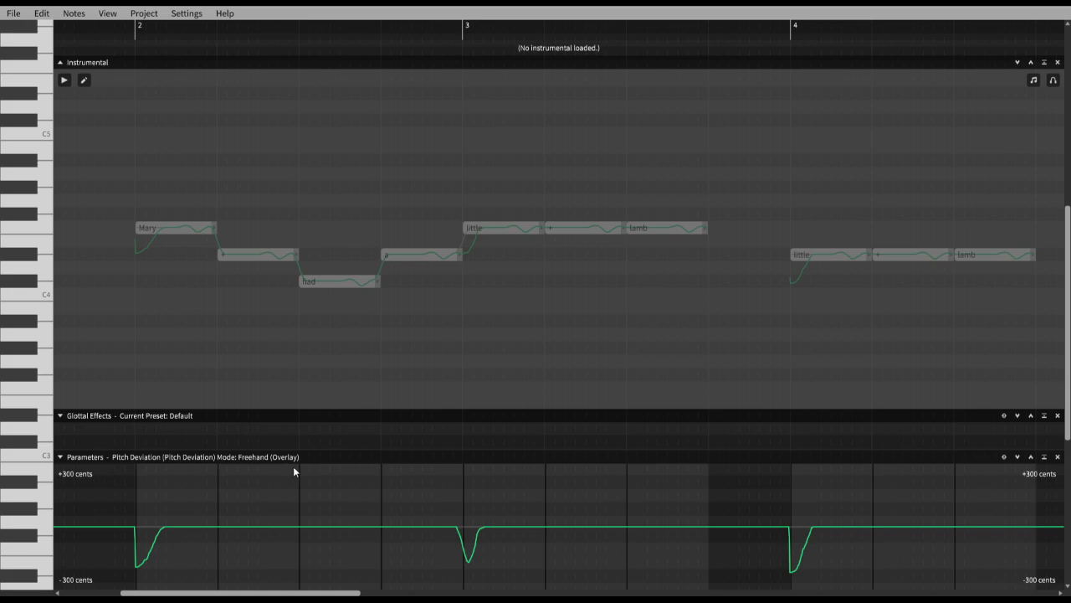
click(326, 459)
scroll(298, 523, left, 2)
scroll(350, 525, right, 1)
mouse_move(278, 559)
mouse_down()
mouse_move(295, 567)
mouse_move(360, 550)
mouse_move(412, 584)
mouse_up()
key(ctrl+z)
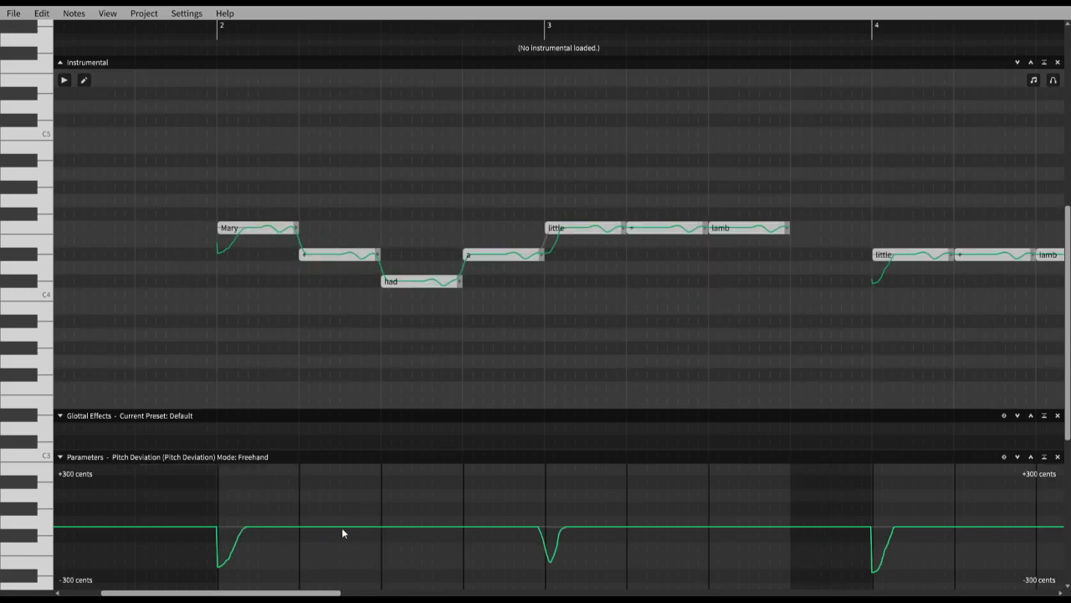
Enlarge the Parameters area upward over the piano roll and shrink it back
drag(424, 452, 401, 312)
click(82, 333)
scroll(84, 331, up, 2)
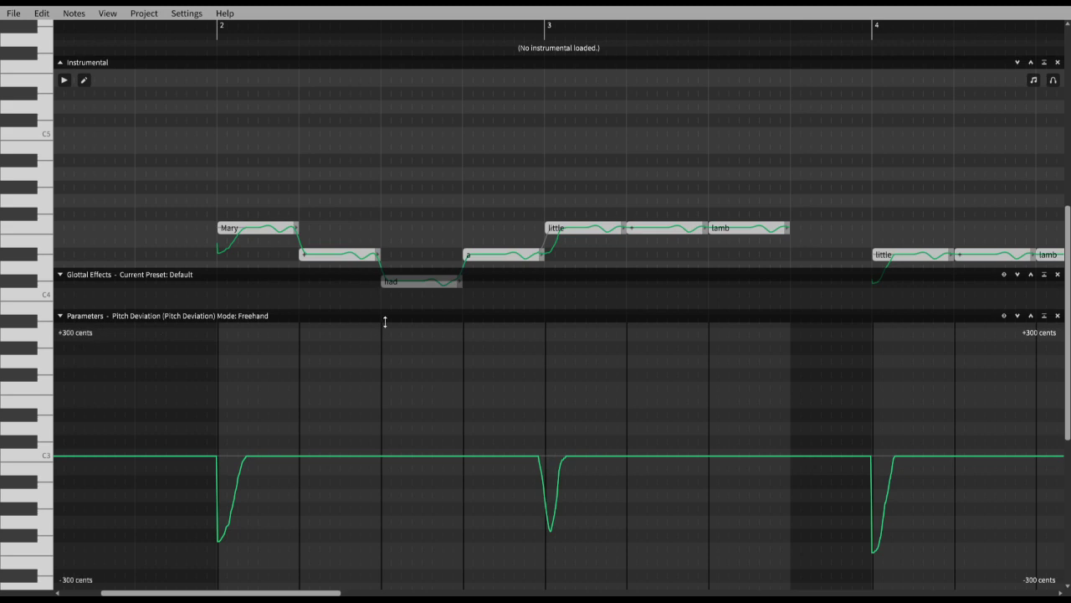
drag(388, 314, 385, 463)
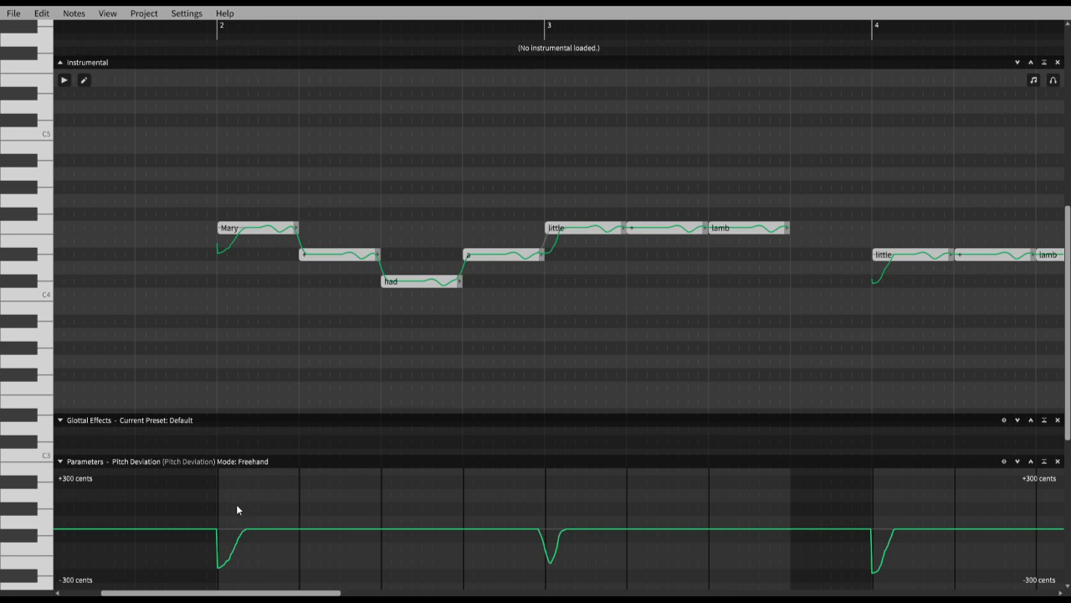
Set the Parameters area to edit Breathiness, with Tension as the secondary parameter
click(207, 516)
click(172, 525)
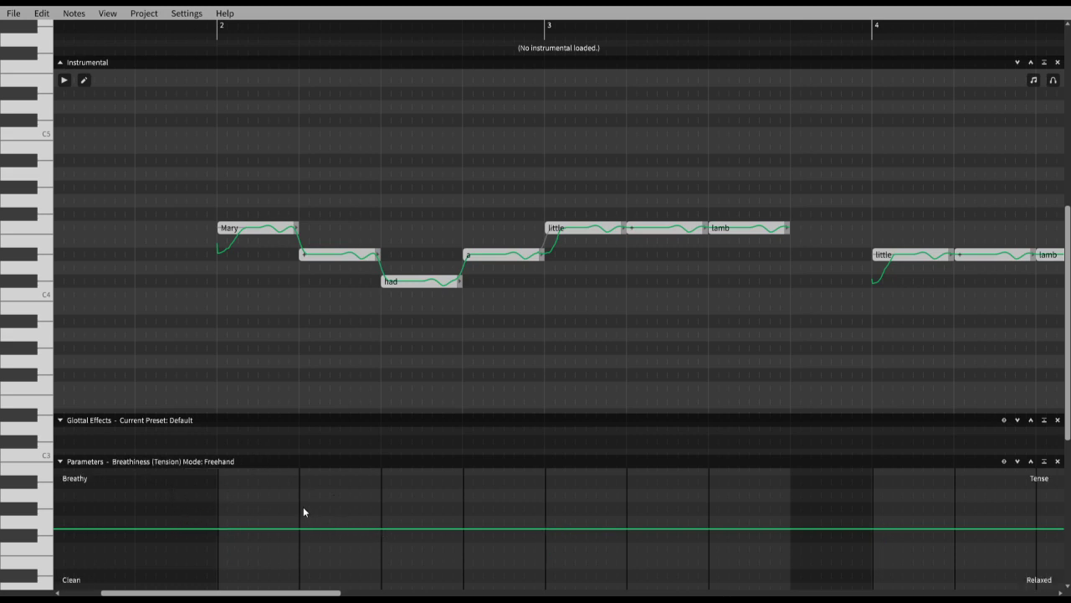
key(Tab)
key(Tab)
scroll(303, 410, left, 1)
scroll(302, 410, down, 1)
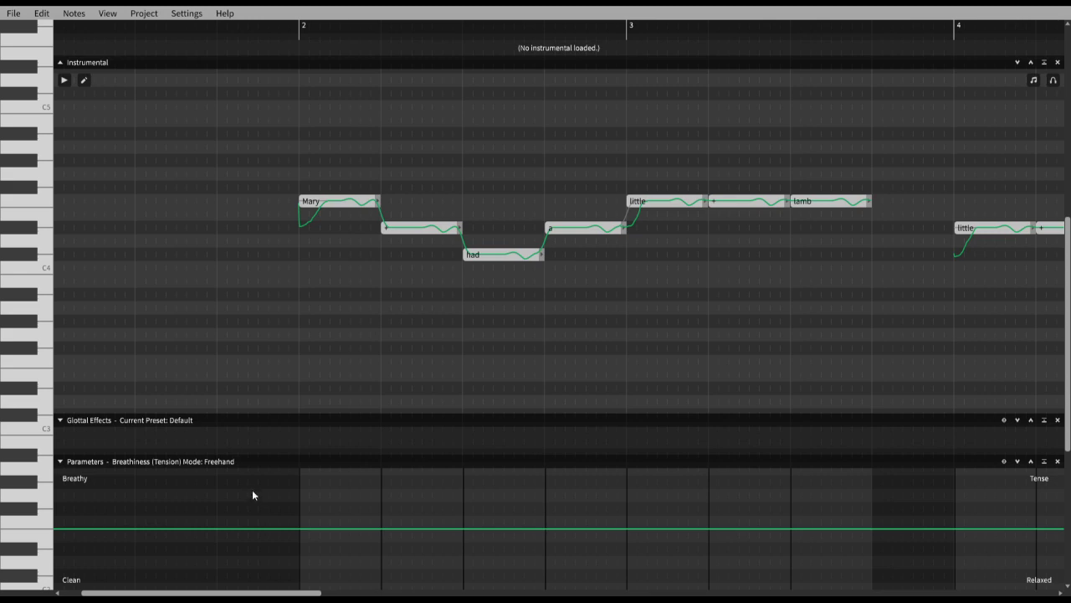
Draw a Breathiness curve starting breathy before "Mary" and dropping to the clean side through "lamb" in bar 3, and play it back
mouse_move(281, 500)
mouse_down()
mouse_move(317, 546)
mouse_move(343, 565)
mouse_move(483, 542)
mouse_move(637, 566)
mouse_move(886, 564)
mouse_up()
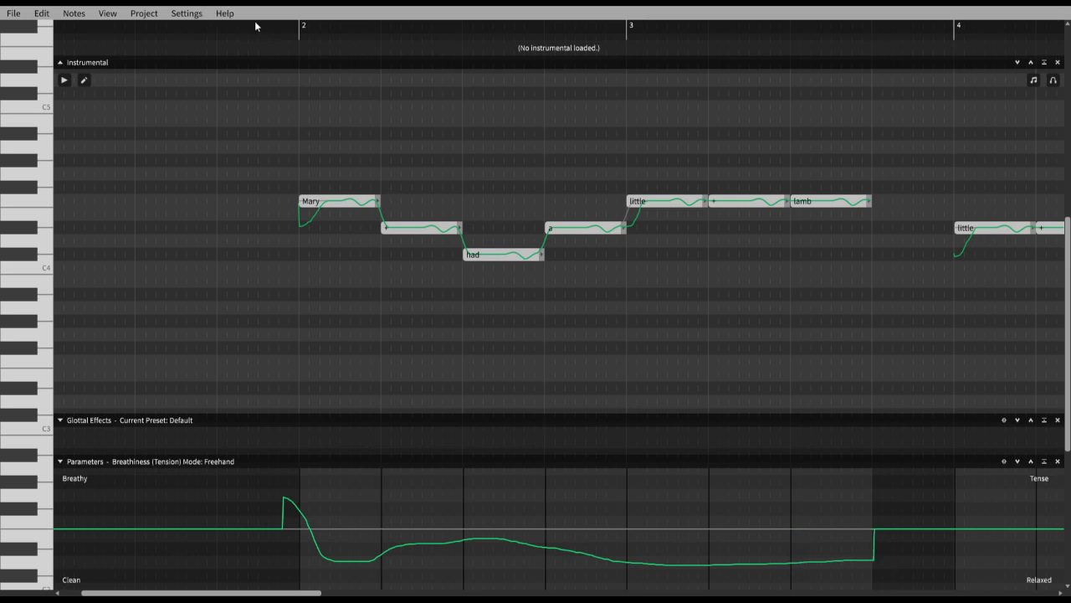
click(277, 24)
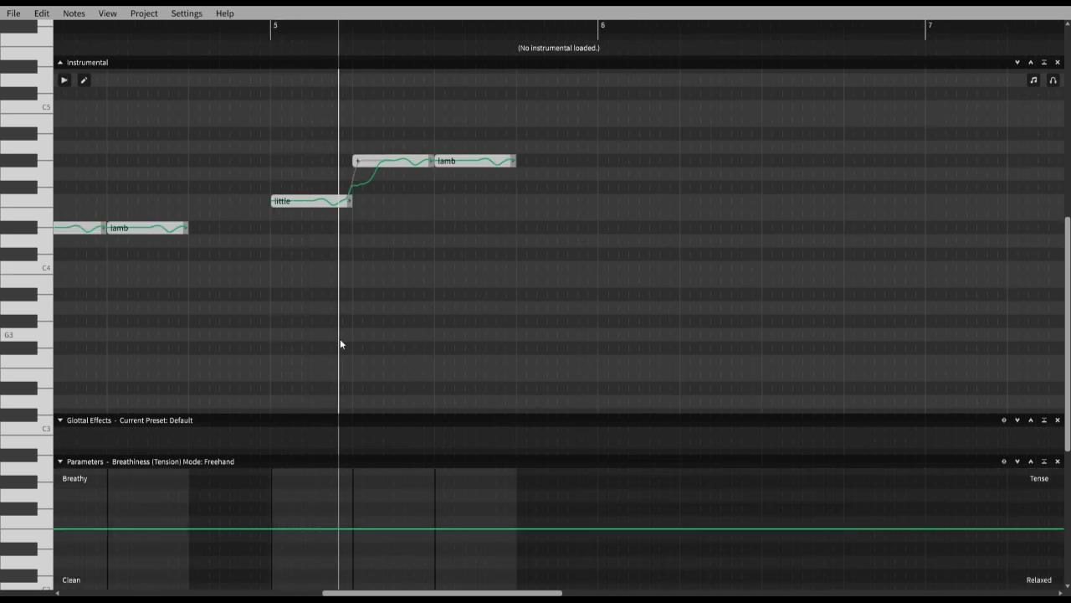
scroll(340, 339, left, 13)
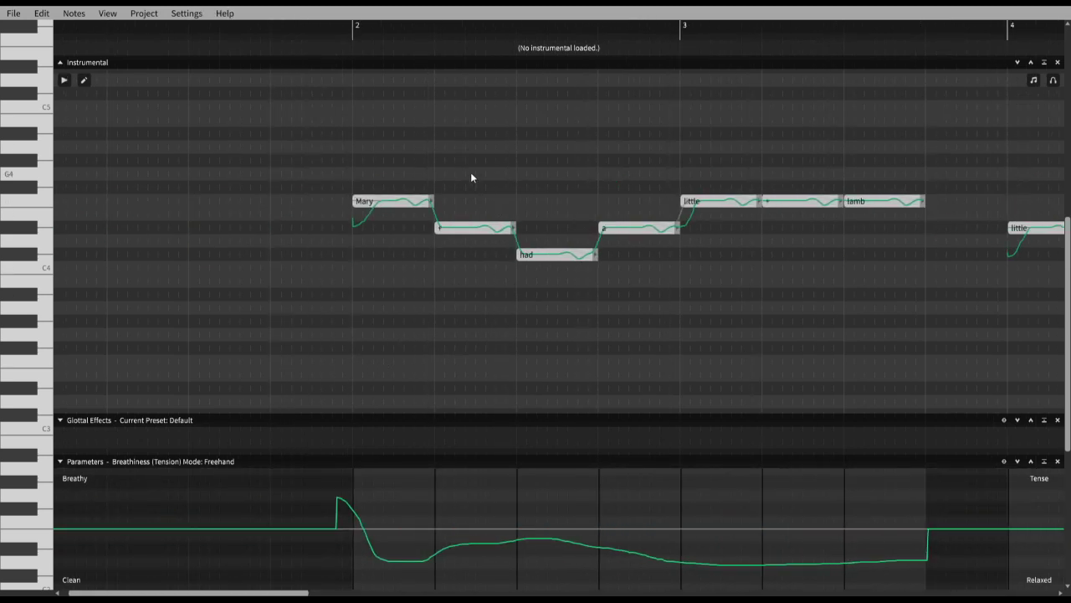
click(300, 33)
key(space)
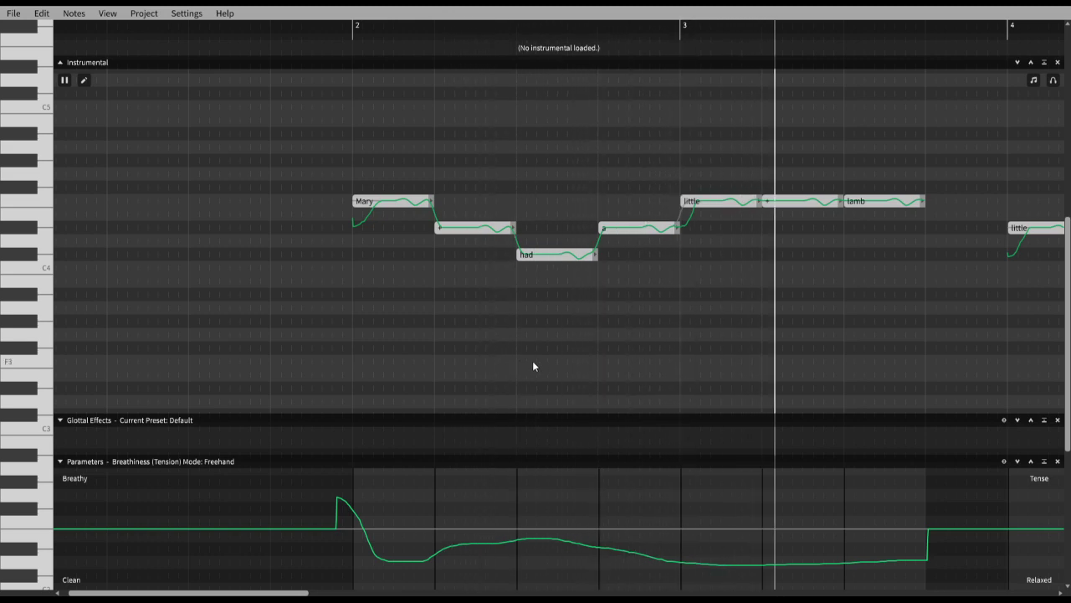
key(space)
Extend the low end of the Breathiness curve slightly past the "lamb" note in bar 3
scroll(534, 362, right, 4)
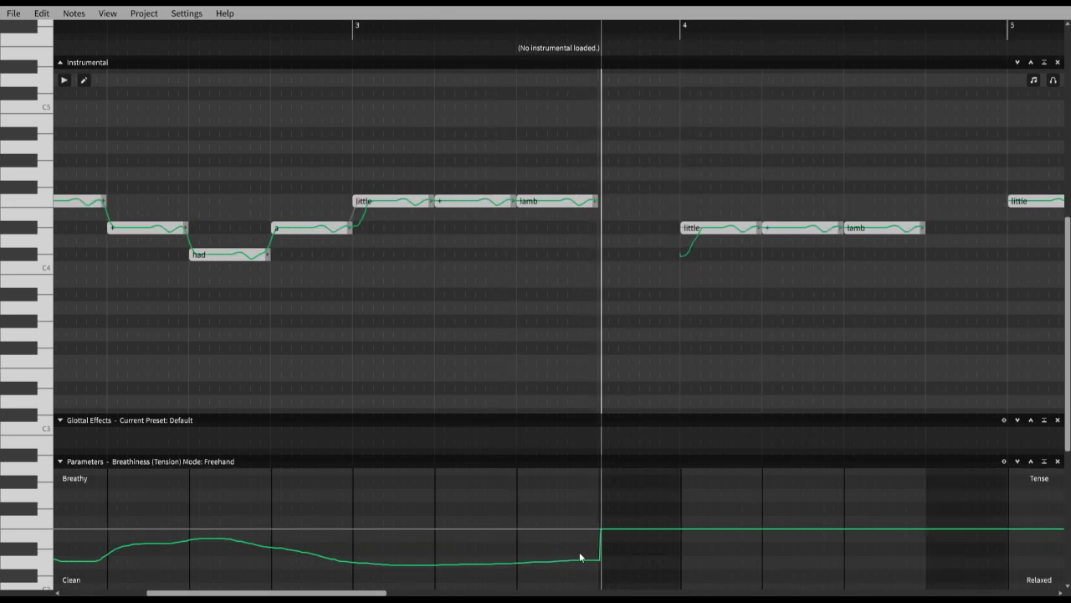
drag(596, 558, 615, 559)
scroll(357, 415, left, 1)
scroll(159, 463, right, 2)
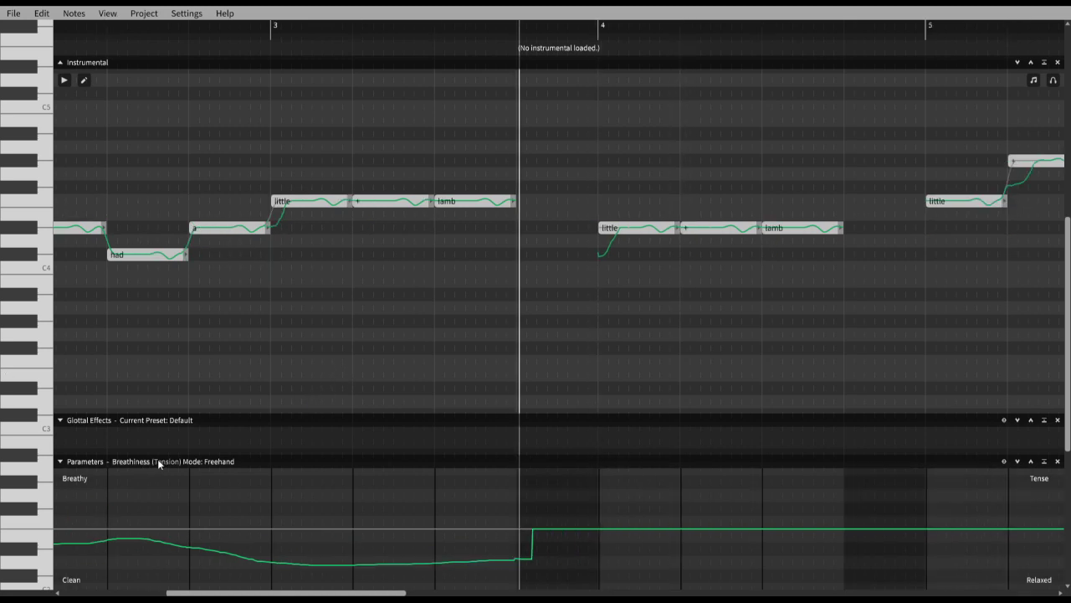
Swap editing to Tension, draw a curve rising from relaxed before "Mary" to tense through "lamb" in bar 3, and play it
scroll(377, 438, left, 4)
key(Tab)
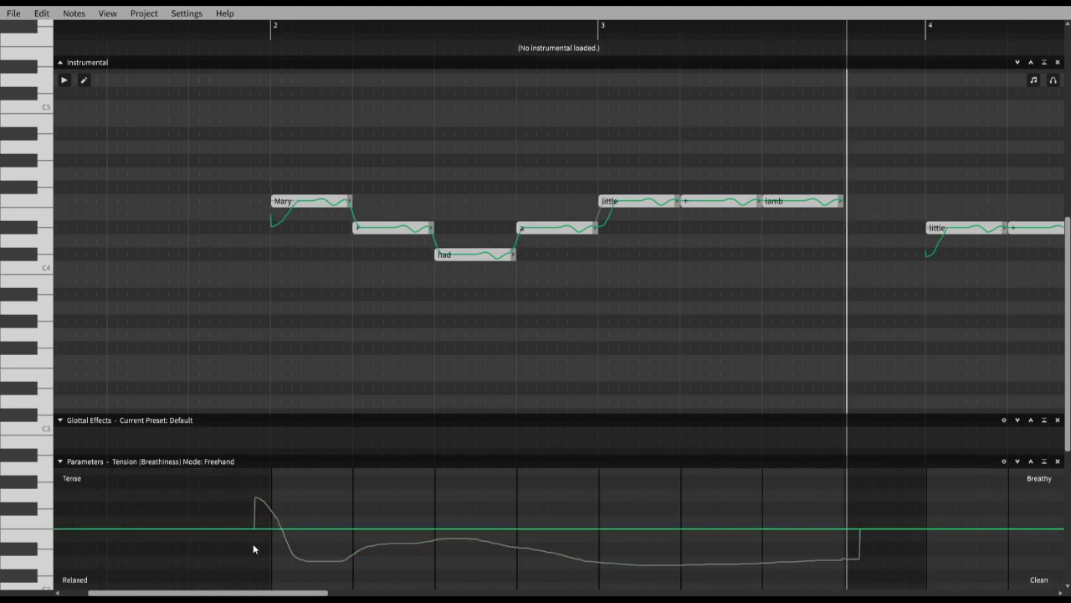
mouse_move(258, 552)
mouse_down()
mouse_move(310, 516)
mouse_move(360, 509)
mouse_move(480, 521)
mouse_move(640, 501)
mouse_move(869, 509)
mouse_up()
click(244, 20)
key(space)
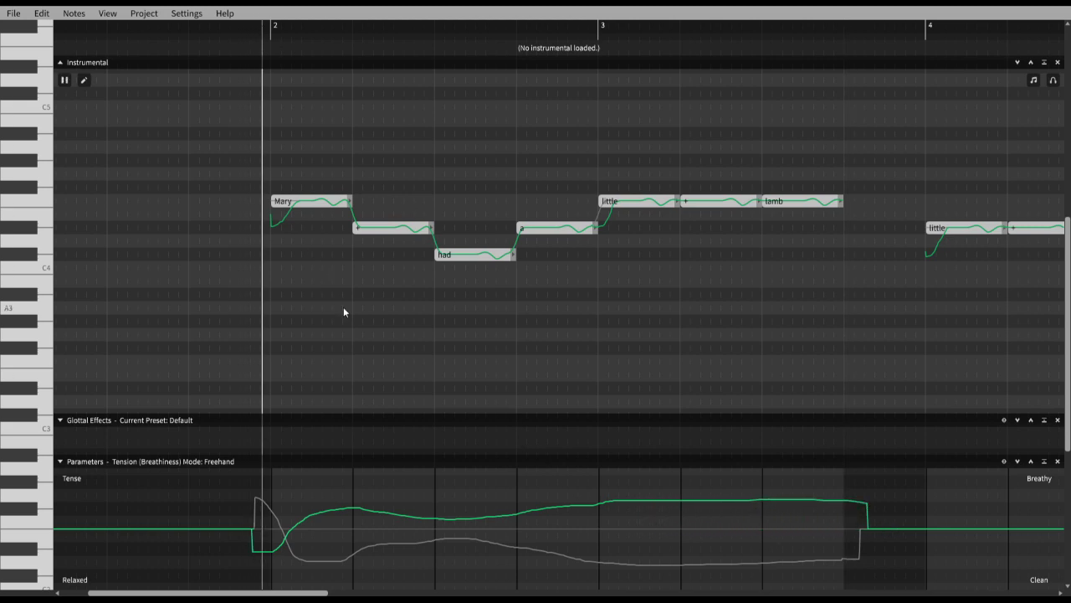
key(space)
Redraw the start of the Tension curve to rise earlier within the "Mary" note, and play the first phrase
mouse_move(259, 552)
mouse_down()
mouse_move(289, 519)
mouse_move(342, 514)
mouse_up()
click(213, 37)
key(space)
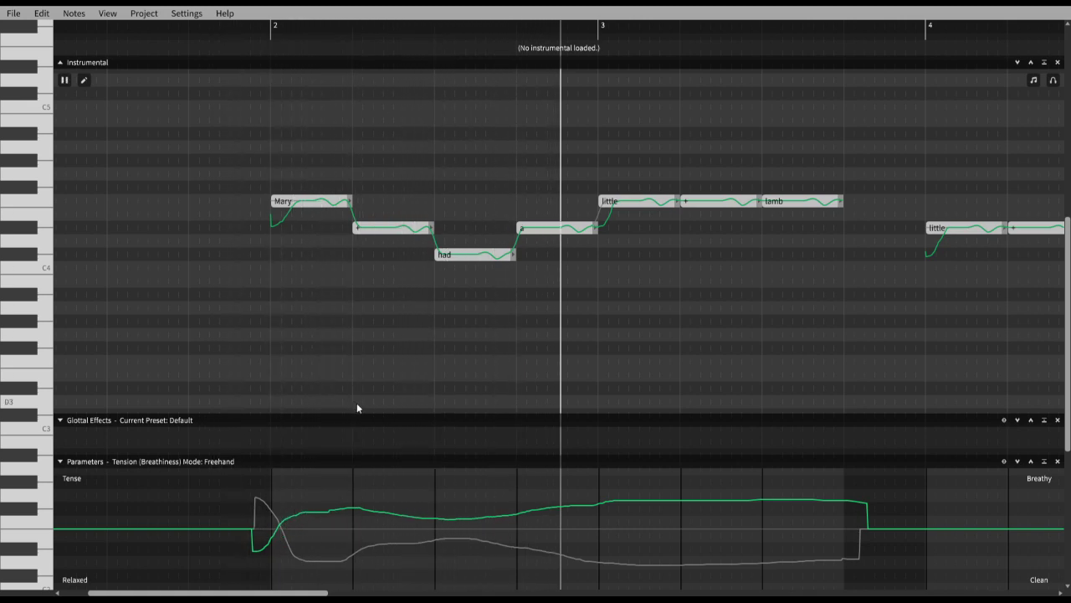
key(space)
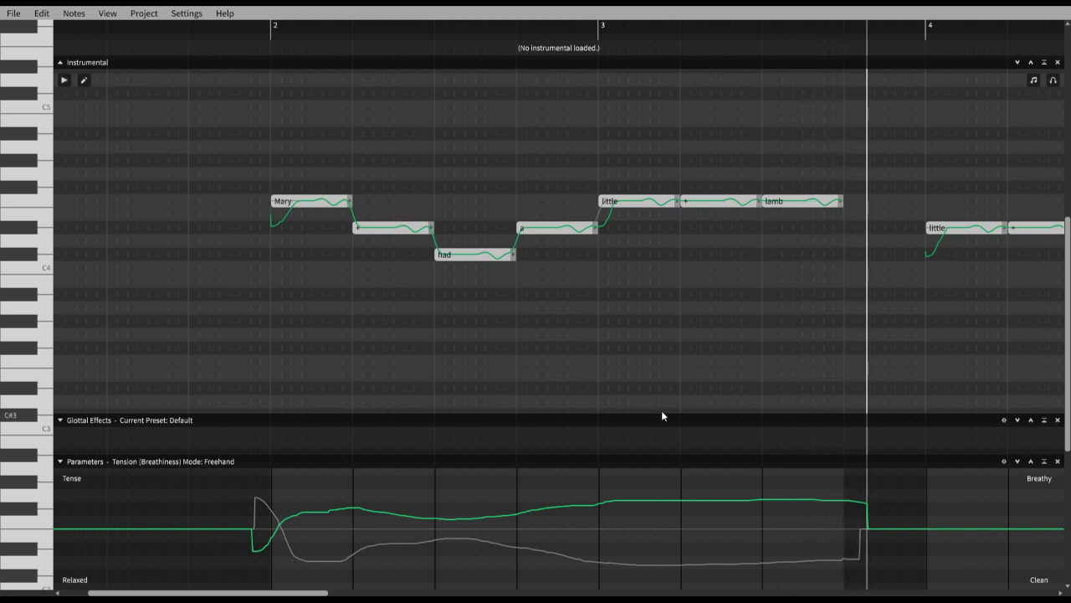
Draw a relaxed Tension curve under the bar 4 "little lamb" phrase, and play it back
scroll(659, 412, right, 1)
scroll(657, 416, right, 5)
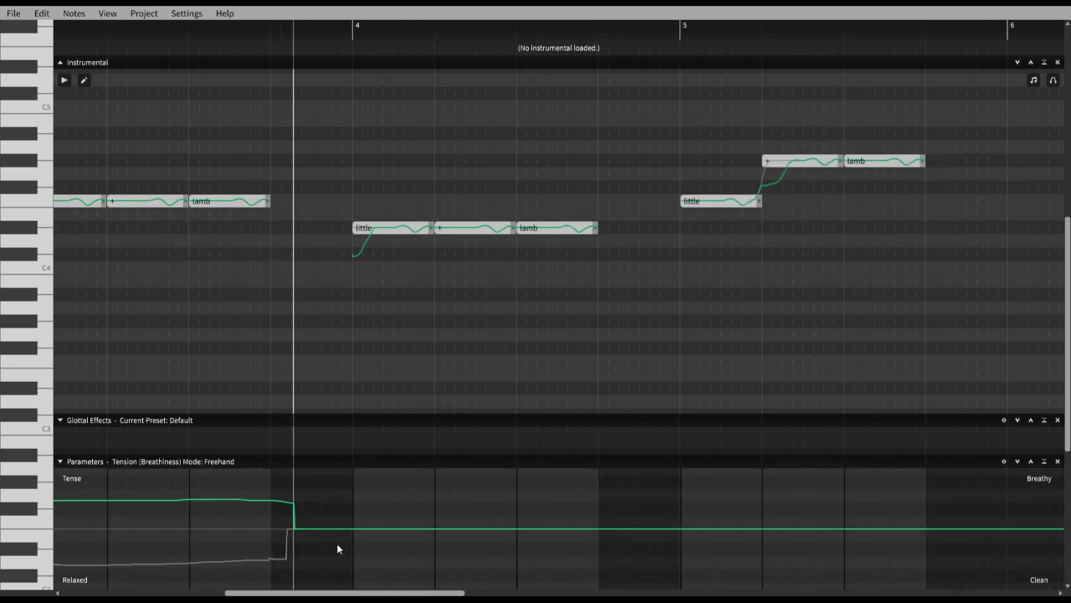
mouse_move(338, 553)
mouse_down()
mouse_move(423, 569)
mouse_move(625, 563)
mouse_up()
key(space)
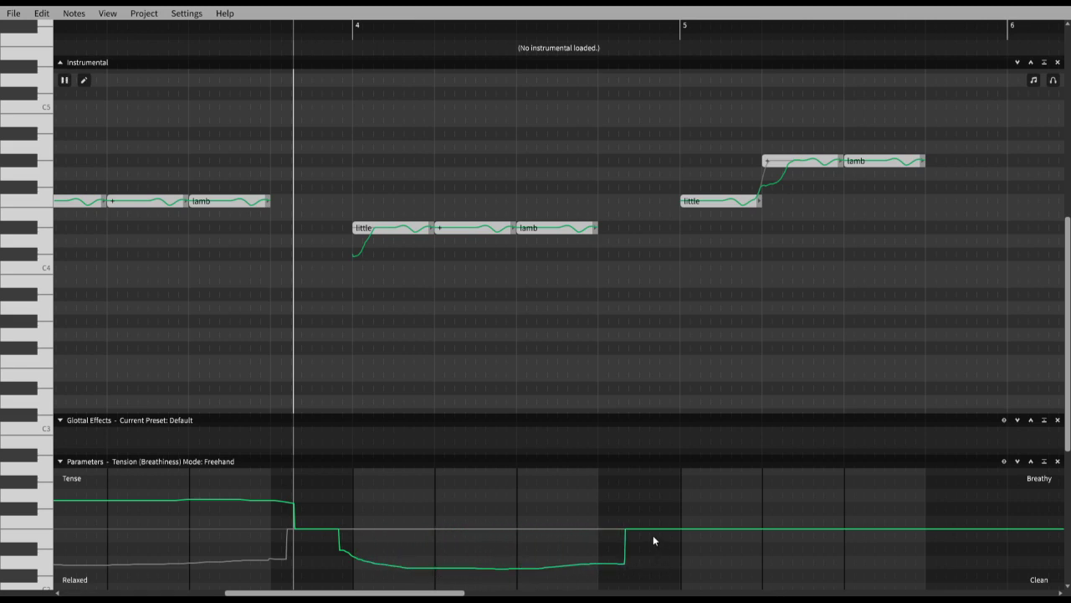
key(space)
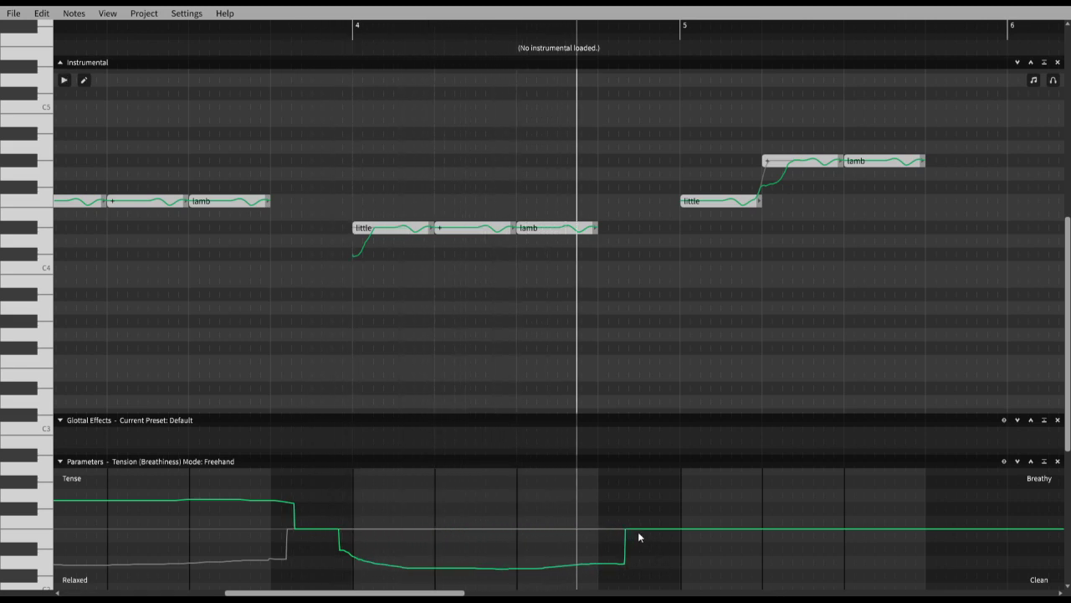
Draw a tense Tension curve peaking at the second note of the bar 5 "little lamb" phrase, and play it back
scroll(552, 515, right, 3)
mouse_move(436, 502)
mouse_down()
mouse_move(515, 475)
mouse_move(734, 482)
mouse_up()
key(space)
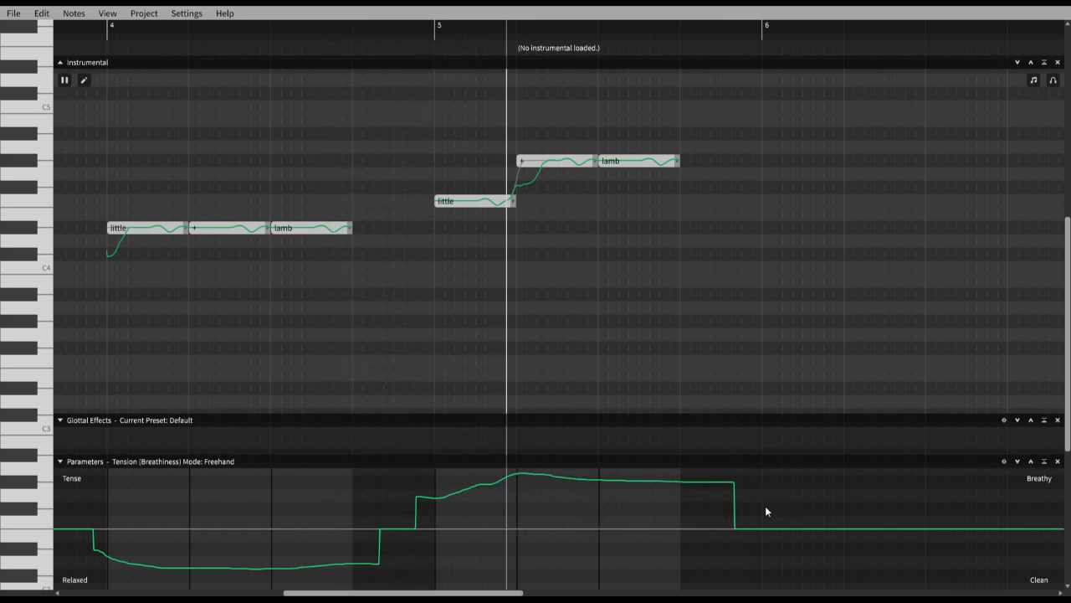
Swap editing to Breathiness and draw a strongly breathy curve across the bar 4 "little lamb" phrase
scroll(751, 509, left, 10)
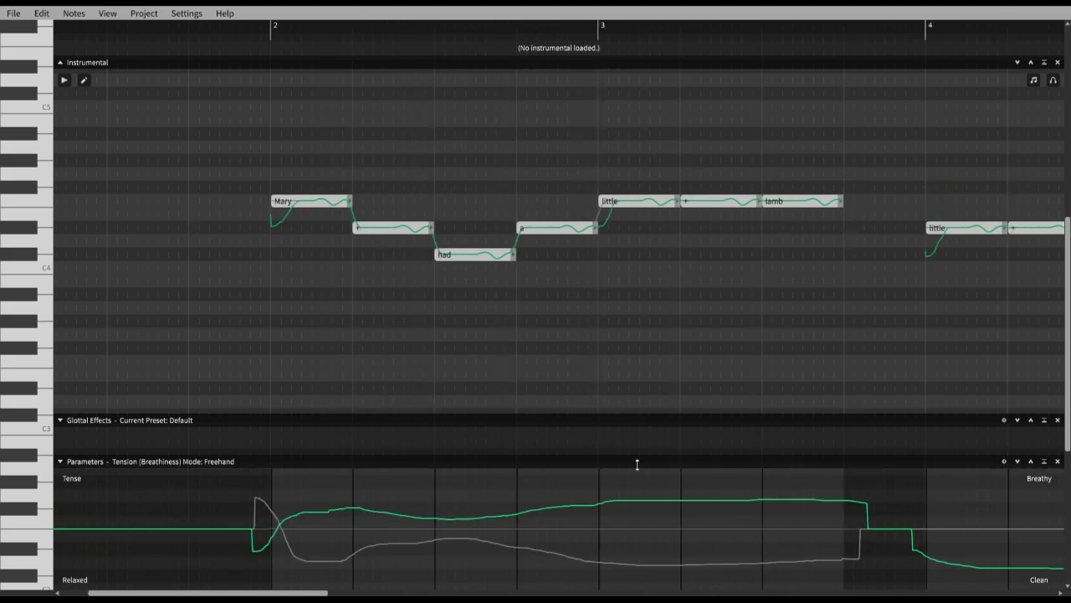
scroll(606, 436, right, 4)
scroll(159, 460, left, 1)
scroll(198, 463, right, 3)
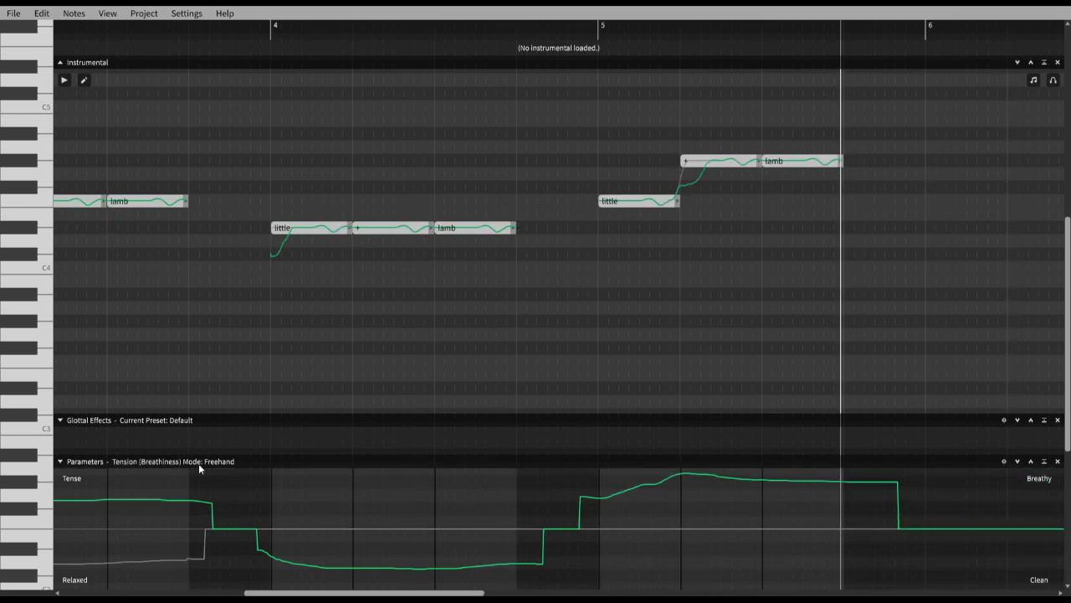
key(Tab)
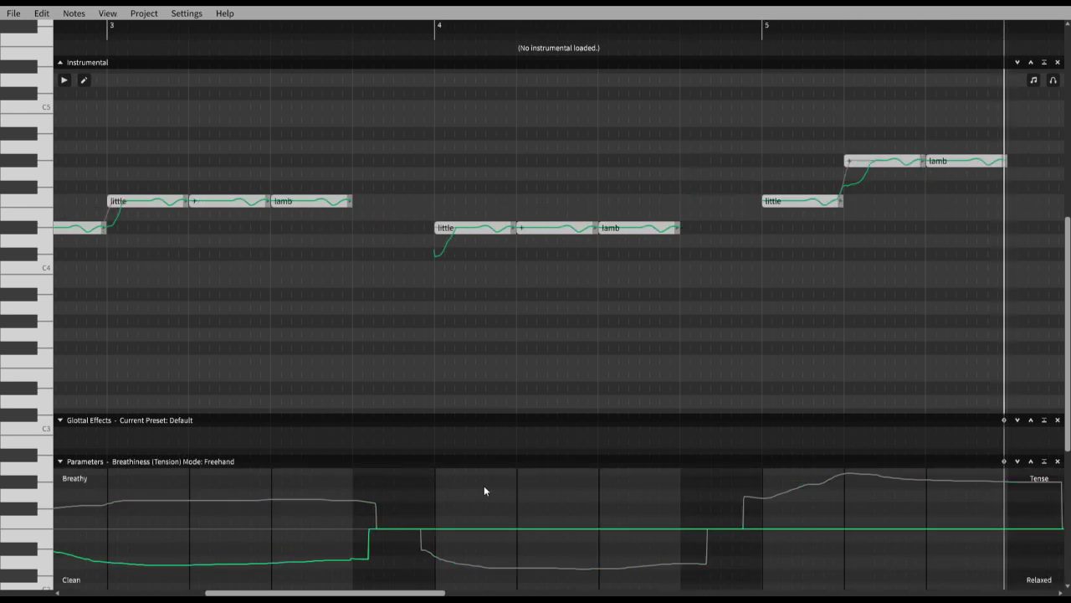
scroll(469, 488, left, 2)
scroll(478, 494, right, 1)
scroll(482, 499, right, 3)
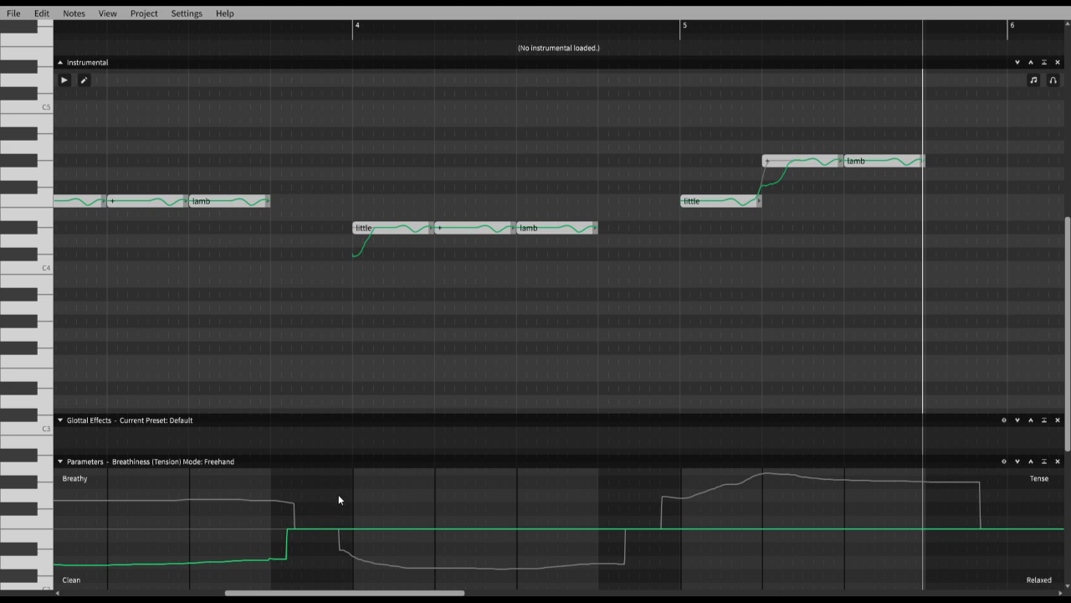
mouse_move(338, 504)
mouse_down()
mouse_move(385, 473)
mouse_move(571, 482)
mouse_up()
scroll(561, 493, right, 5)
drag(330, 478, 371, 477)
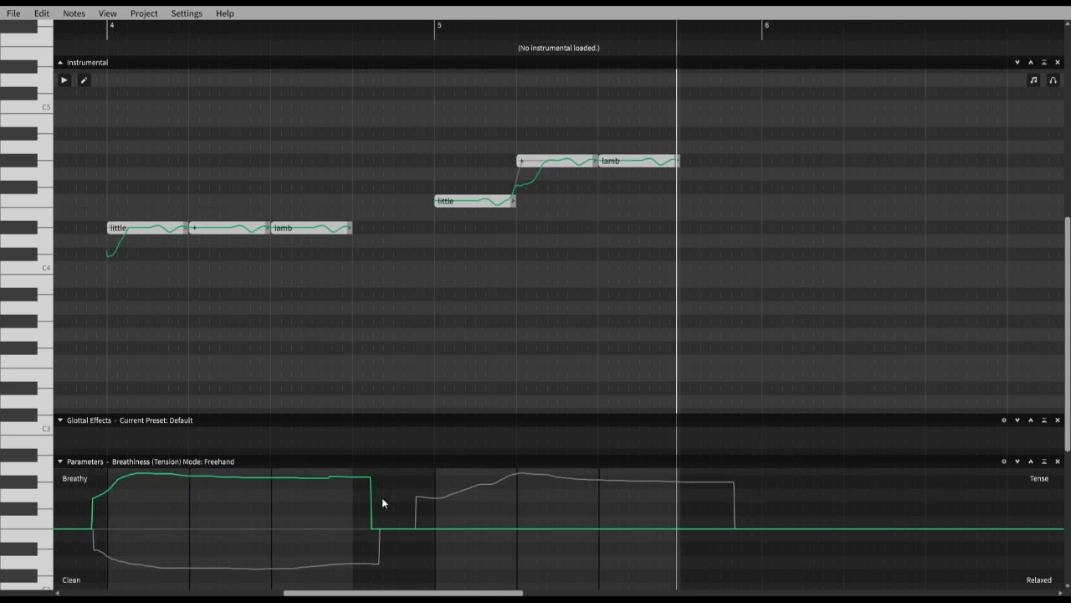
Draw a Breathiness curve falling to nearly fully clean across the bar 5 "little lamb" phrase, and play from before bar 4
mouse_move(405, 515)
mouse_down()
mouse_move(452, 560)
mouse_move(526, 587)
mouse_move(708, 577)
mouse_up()
scroll(369, 102, left, 2)
click(193, 34)
key(space)
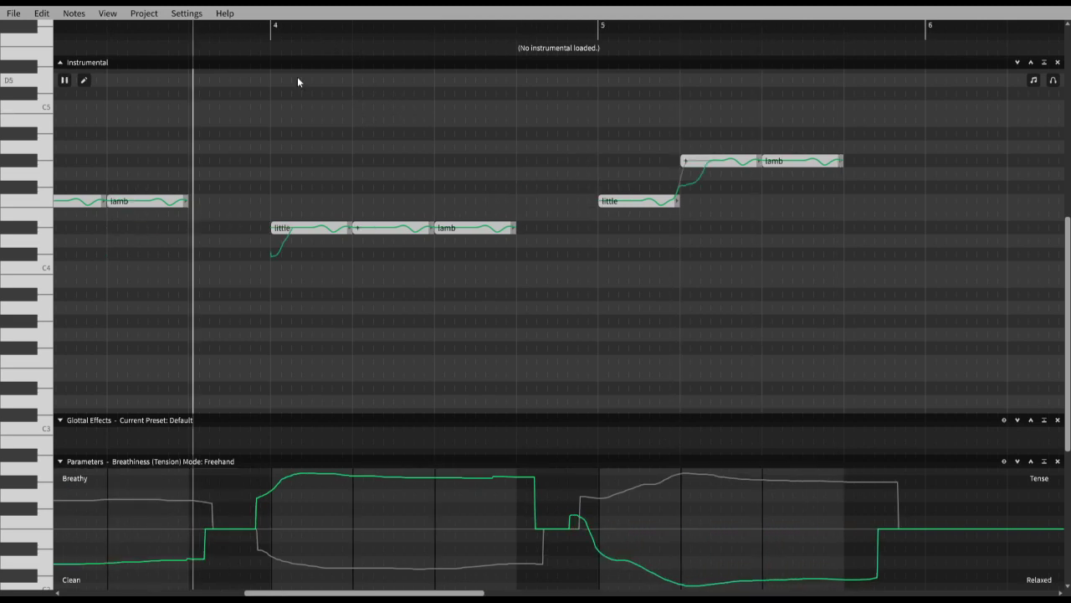
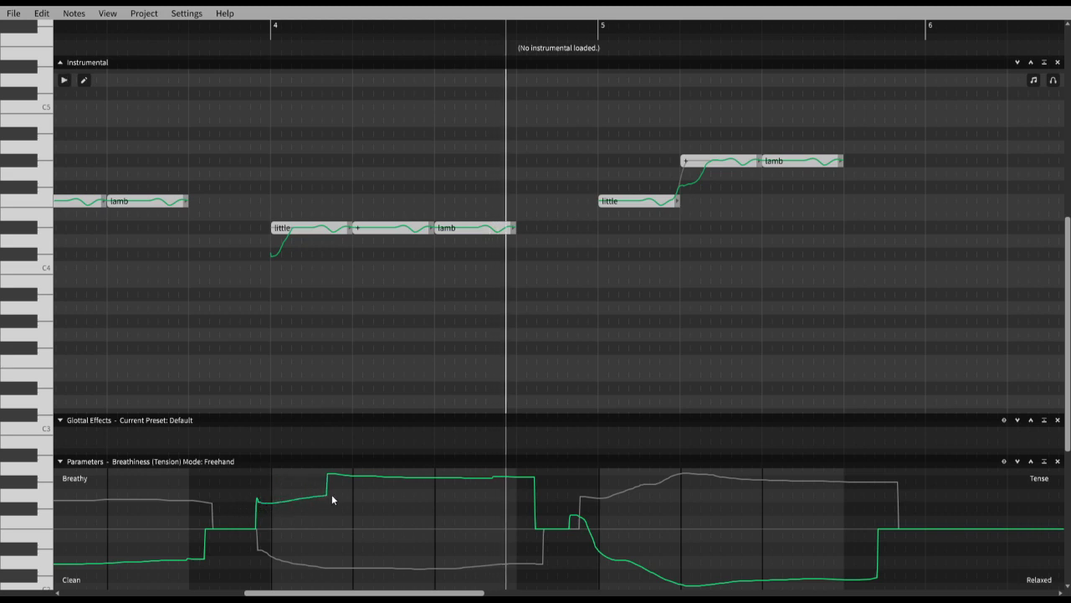
Redraw the bar 4 Breathiness curve at a moderately breathy level, and play the last two phrases
drag(451, 502, 548, 500)
click(246, 35)
key(space)
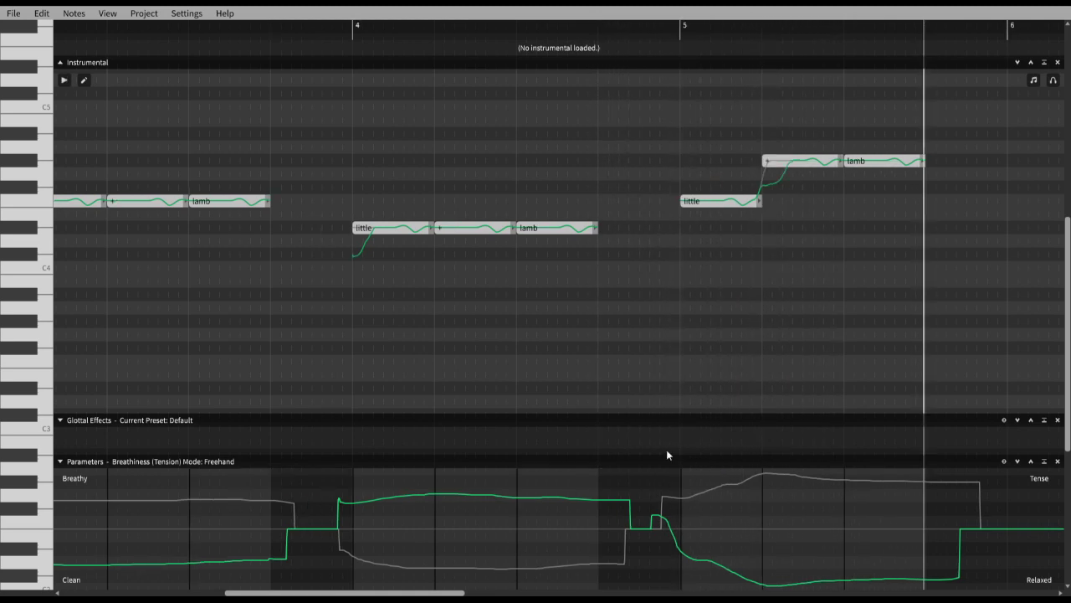
Play back the bar 4 and bar 5 "little lamb" phrases
key(space)
key(space)
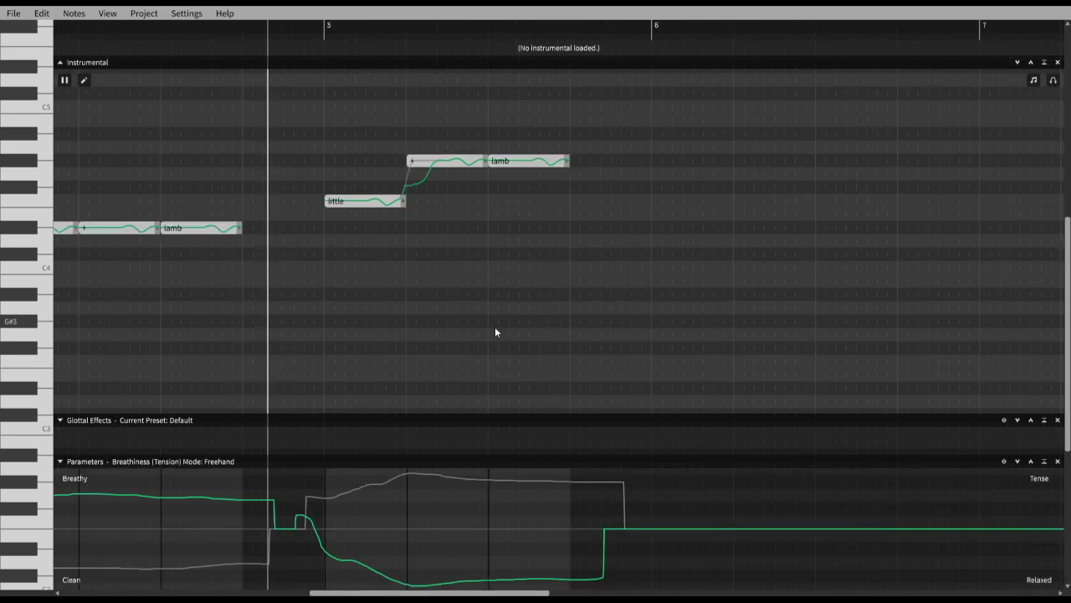
key(space)
scroll(469, 325, left, 4)
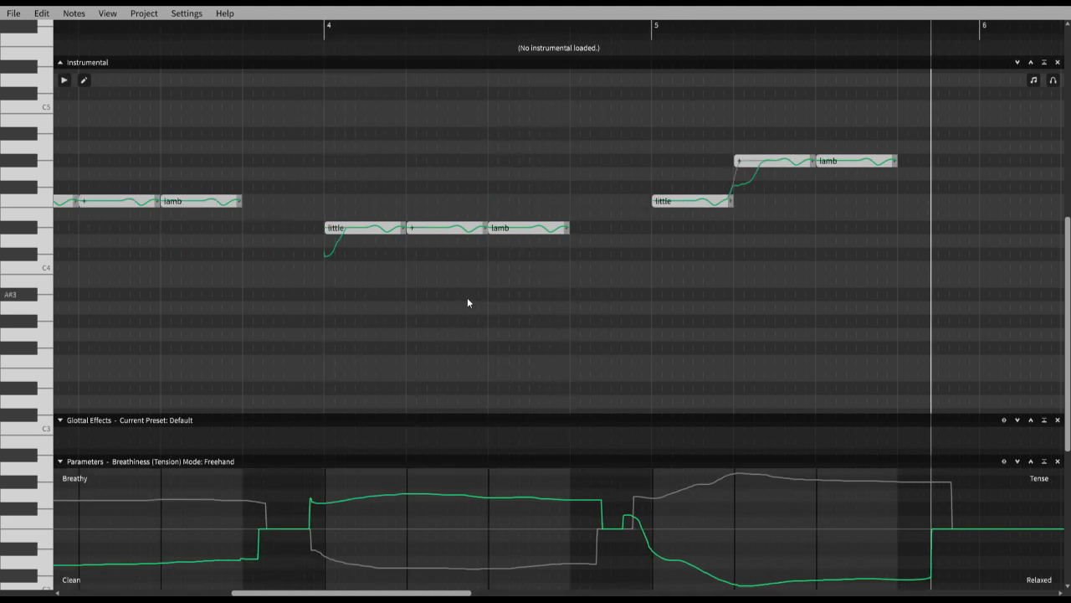
Try a Loudness curve rising toward +12 dB across "Mary had a little lamb", play its start, and flatten the curve again
scroll(119, 465, left, 10)
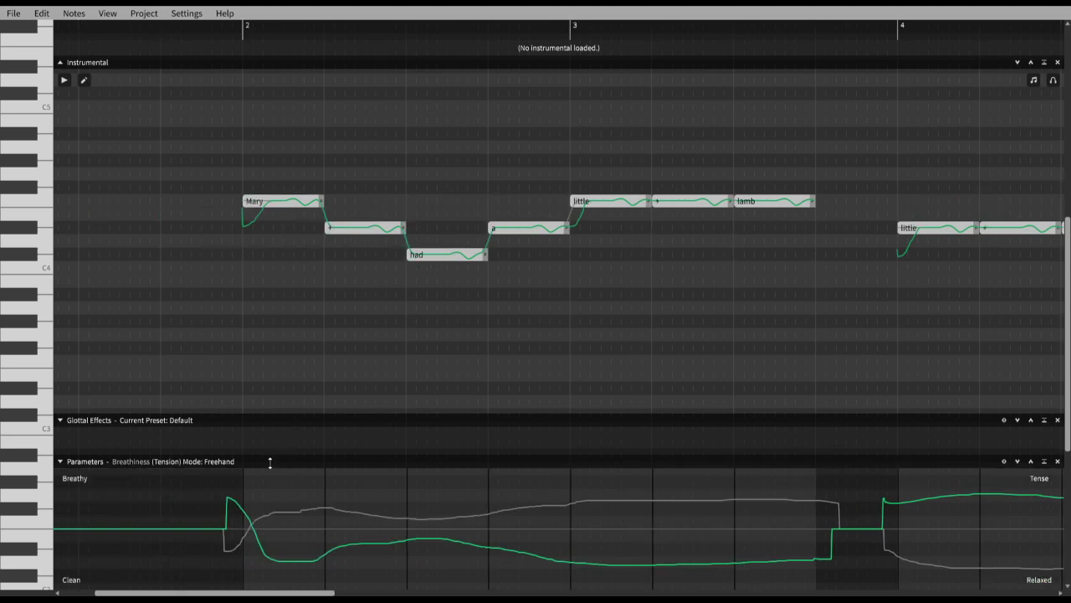
key(3)
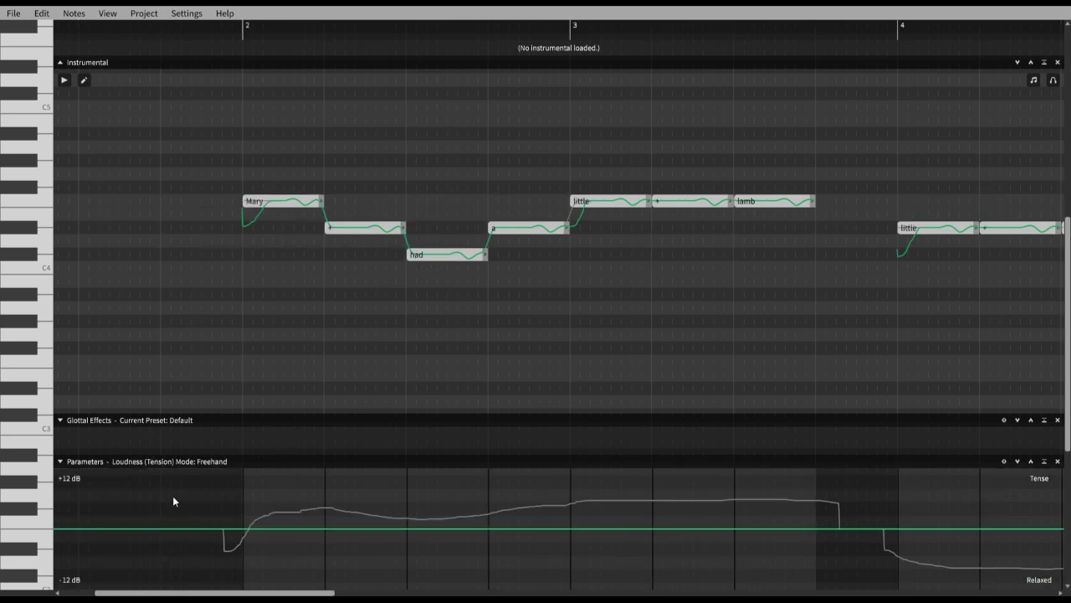
mouse_move(221, 486)
mouse_down()
mouse_move(535, 491)
mouse_move(879, 471)
mouse_up()
key(space)
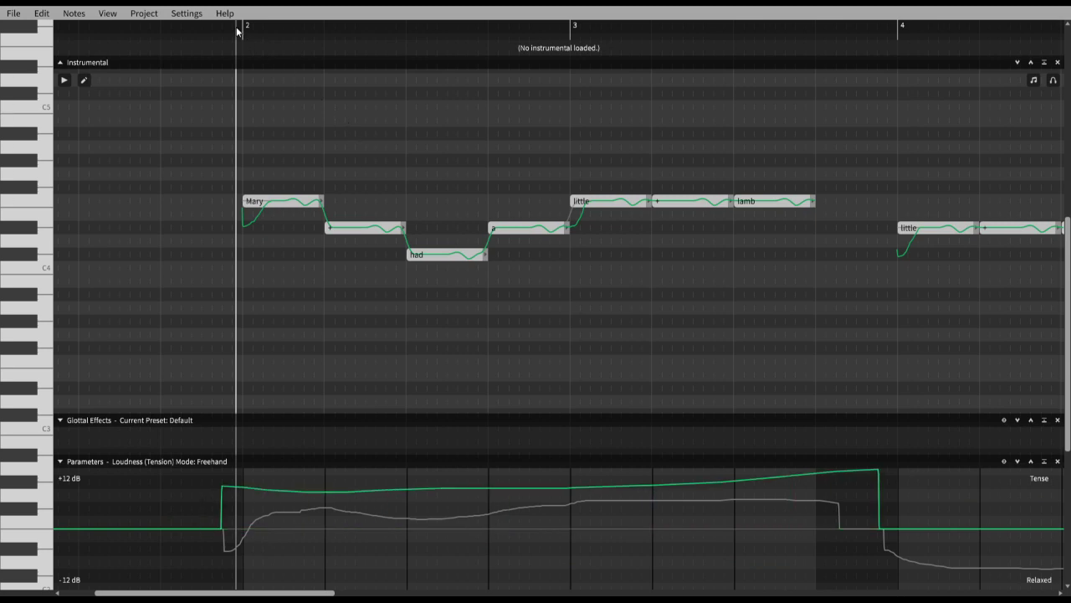
key(space)
drag(203, 499, 938, 497)
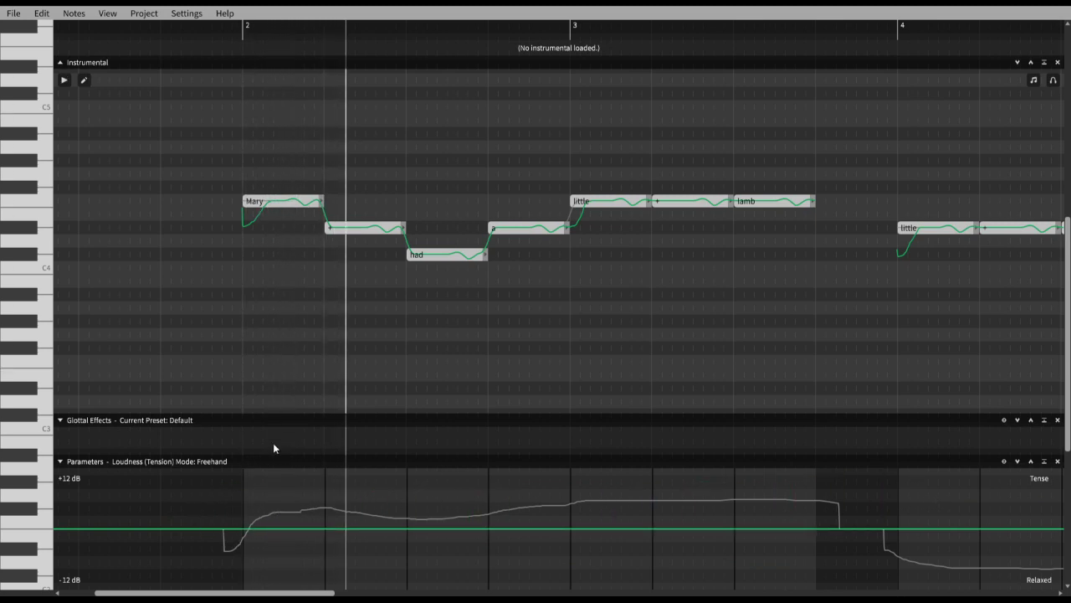
Switch editing to Vibrato Envelope and draw it down to 0x across the whole "Mary had a little lamb" phrase
click(176, 491)
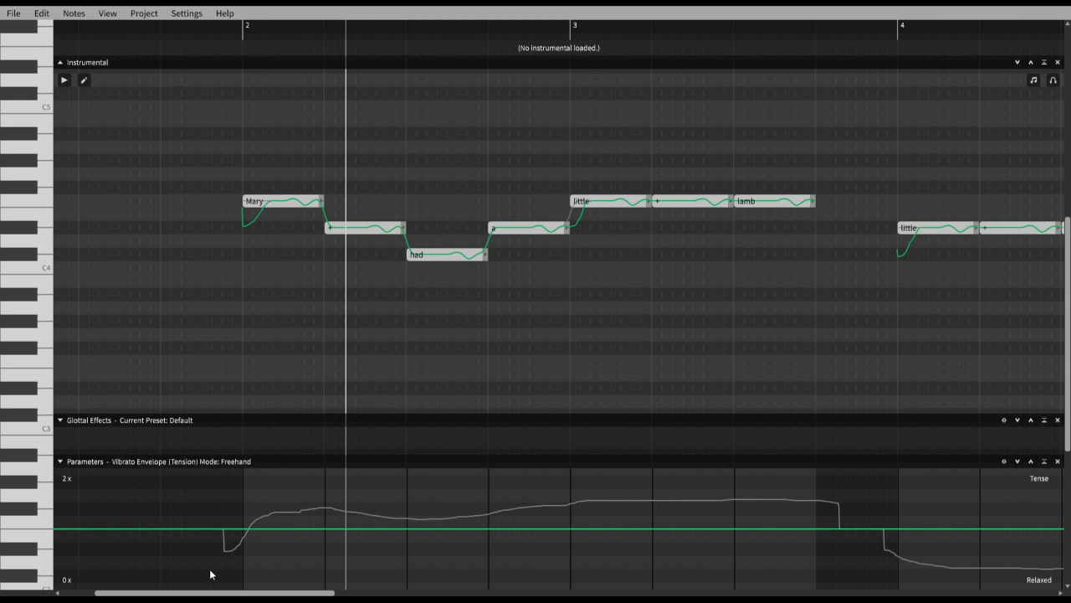
drag(201, 582, 845, 587)
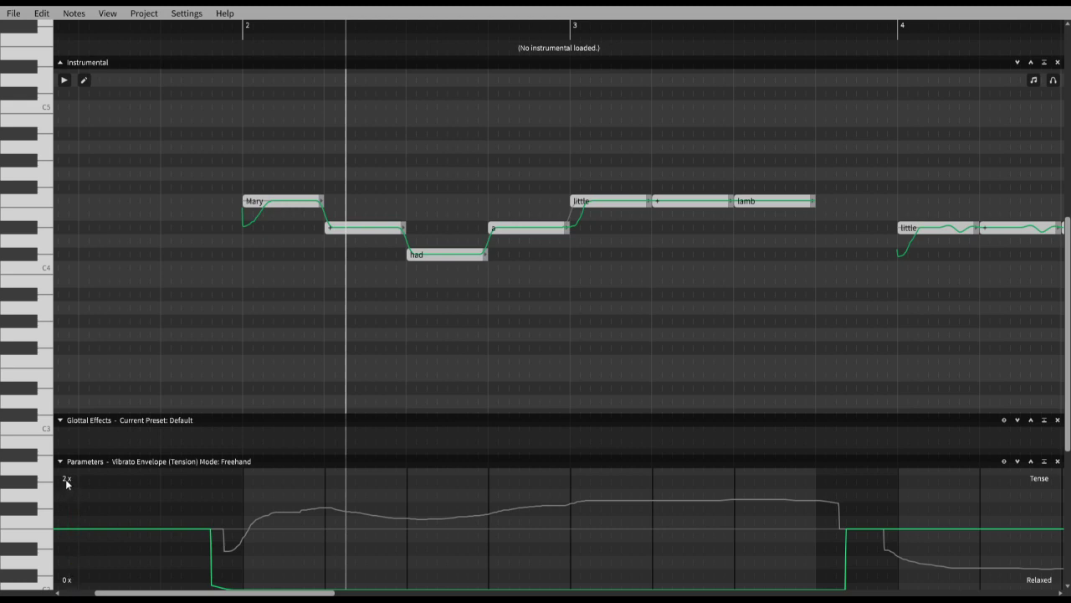
scroll(230, 567, left, 3)
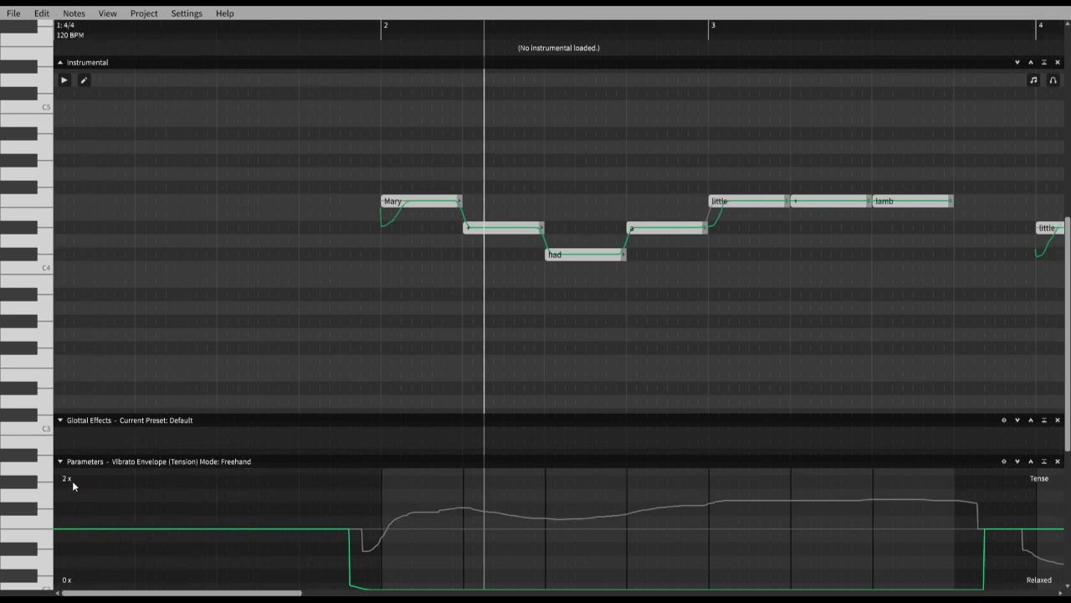
scroll(172, 521, right, 4)
scroll(194, 510, right, 8)
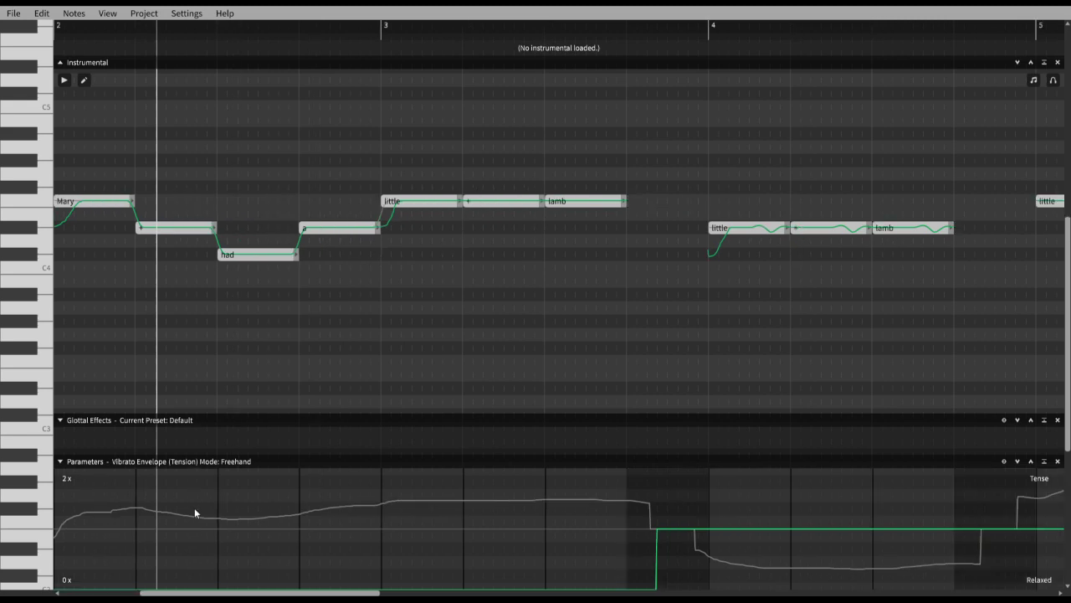
scroll(398, 554, left, 6)
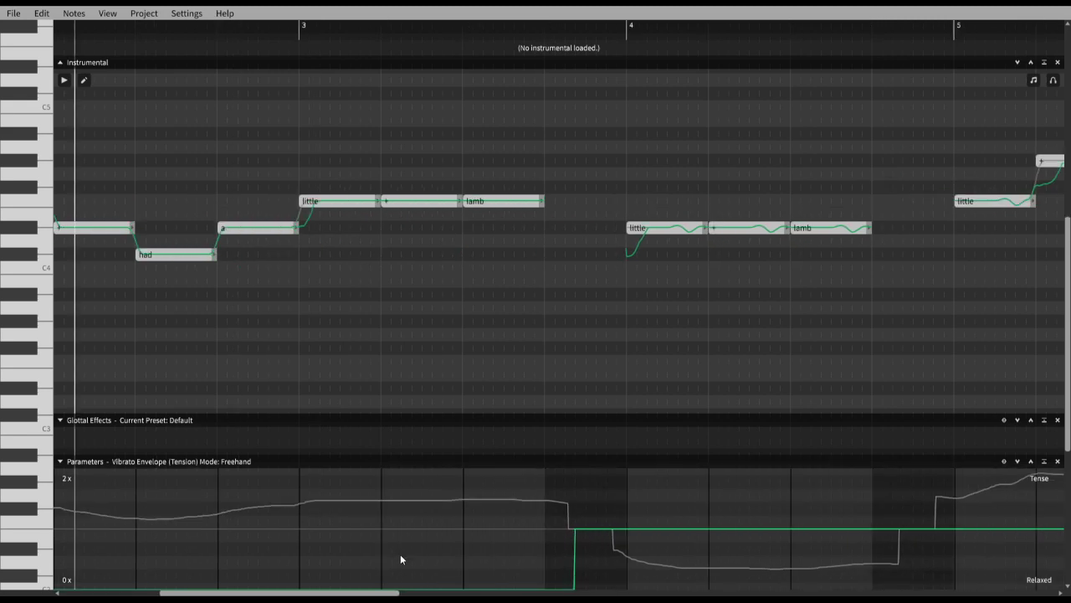
Redraw the first phrase's Vibrato Envelope at the maximum 2x level, play the phrase, and return the curve to its neutral line
mouse_move(96, 577)
mouse_down()
mouse_move(92, 535)
mouse_move(116, 478)
mouse_move(215, 444)
mouse_move(747, 382)
mouse_up()
click(121, 35)
key(space)
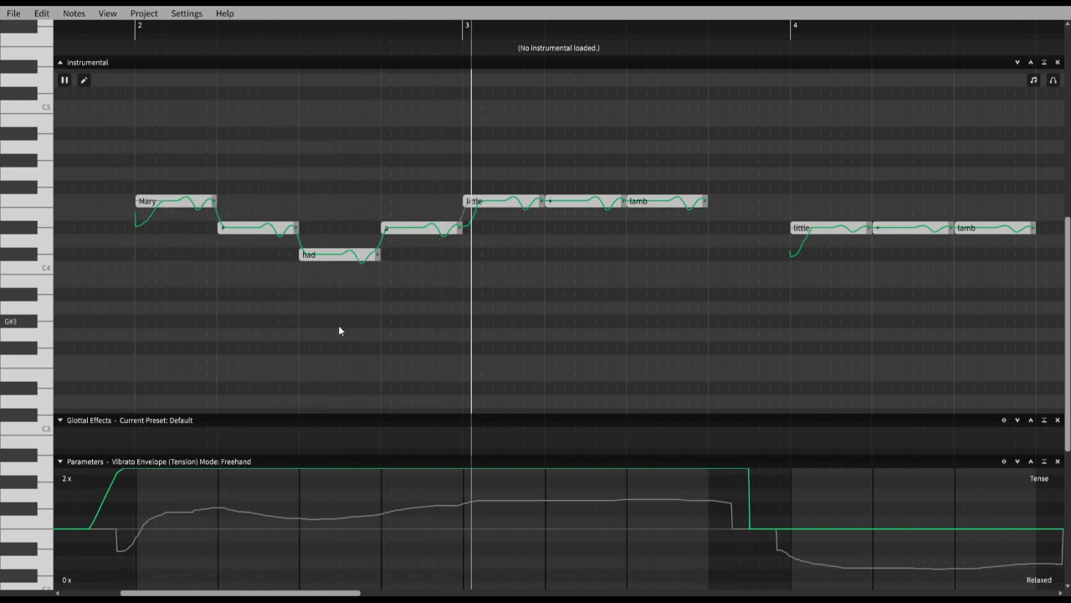
key(space)
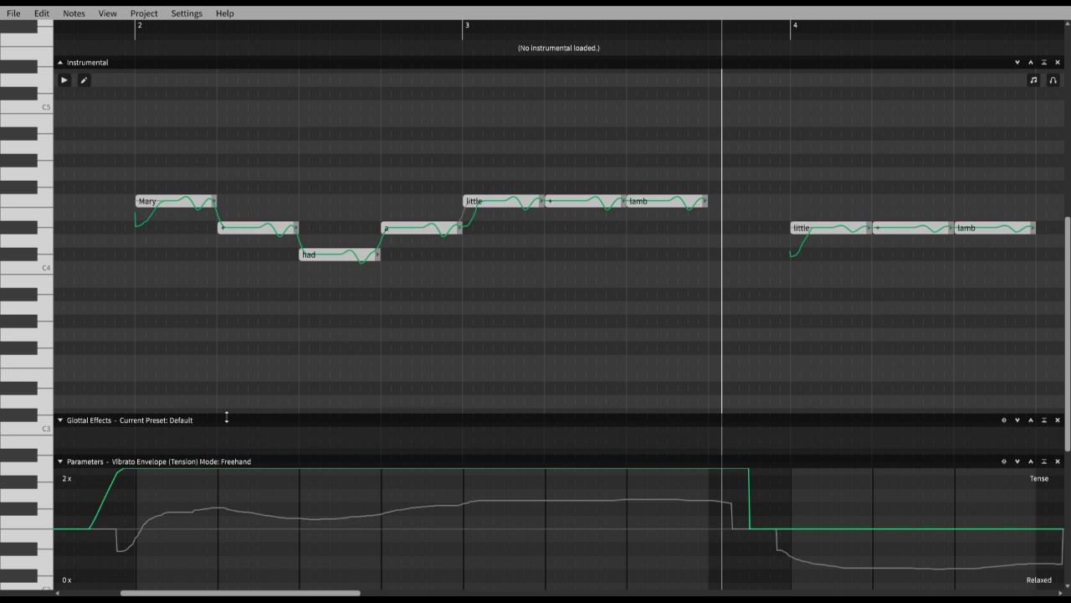
mouse_move(64, 519)
mouse_down()
mouse_move(144, 506)
mouse_move(764, 525)
mouse_up()
Try a fully tense Tension curve on "Mary" and fully relaxed on the following note, play it, and undo both strokes
scroll(613, 361, left, 1)
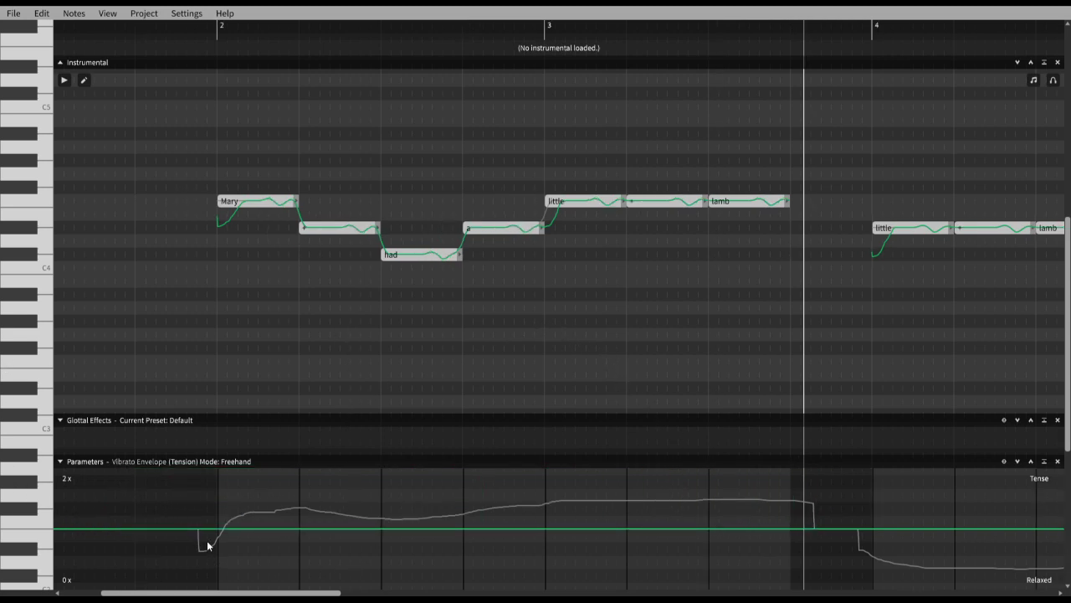
key(4)
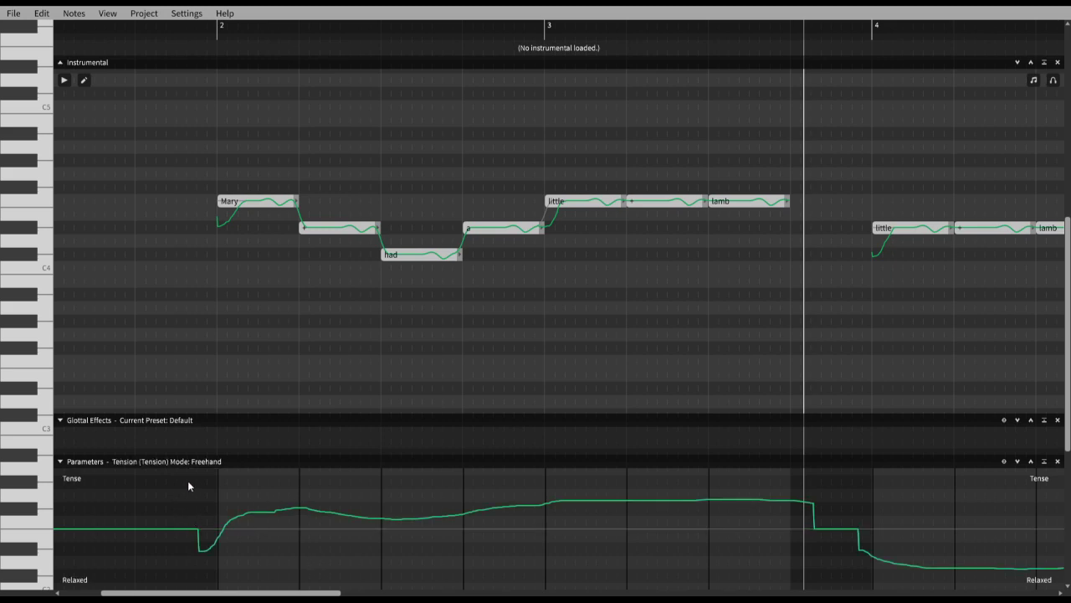
drag(200, 480, 300, 470)
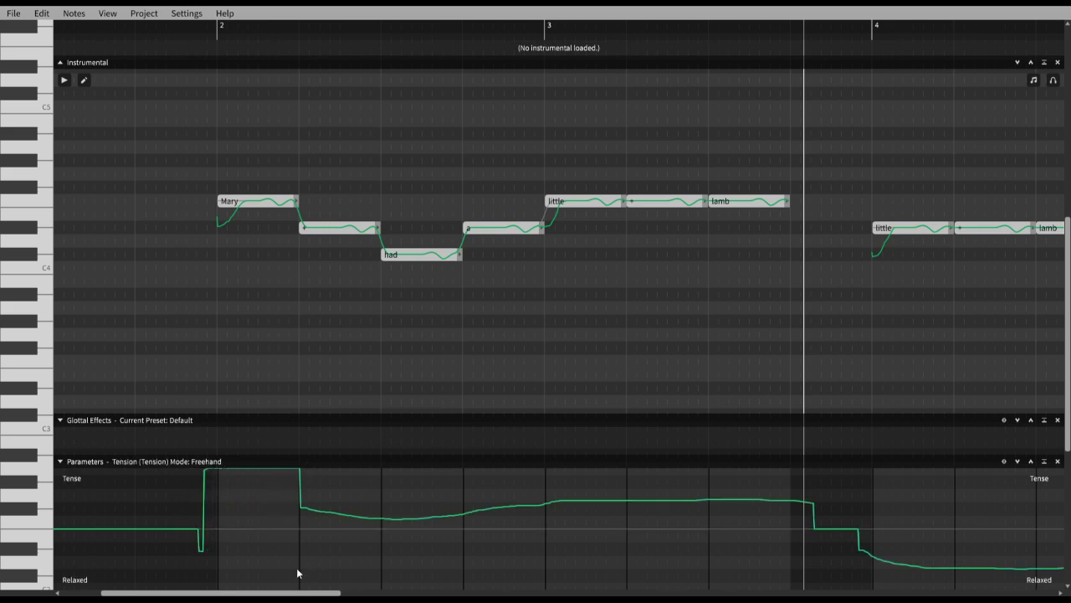
drag(296, 590, 393, 589)
key(space)
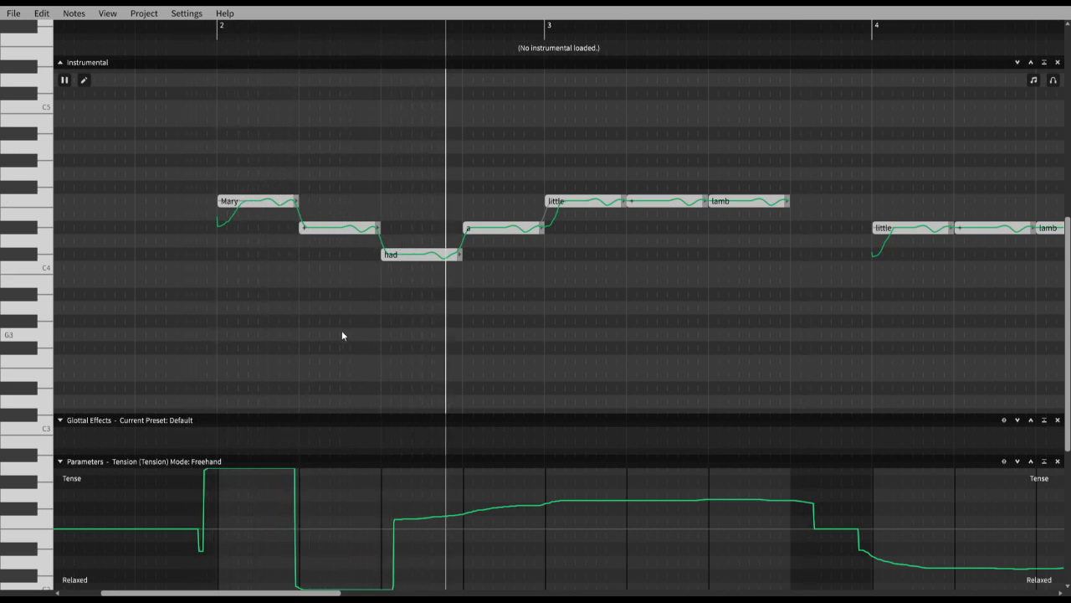
key(space)
key(ctrl+z)
key(ctrl+z)
Flatten the Tension and Breathiness curves across the bar 4 "little lamb" phrase to neutral, and play the phrase
scroll(1006, 525, right, 2)
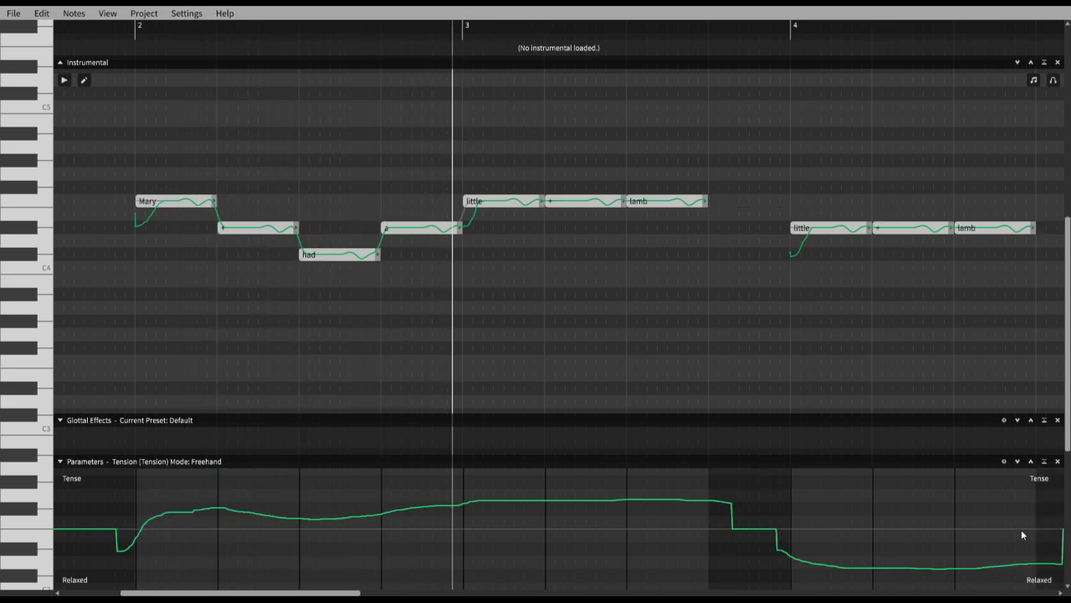
scroll(717, 570, right, 12)
mouse_move(186, 538)
mouse_down()
mouse_move(474, 541)
mouse_move(544, 536)
mouse_up()
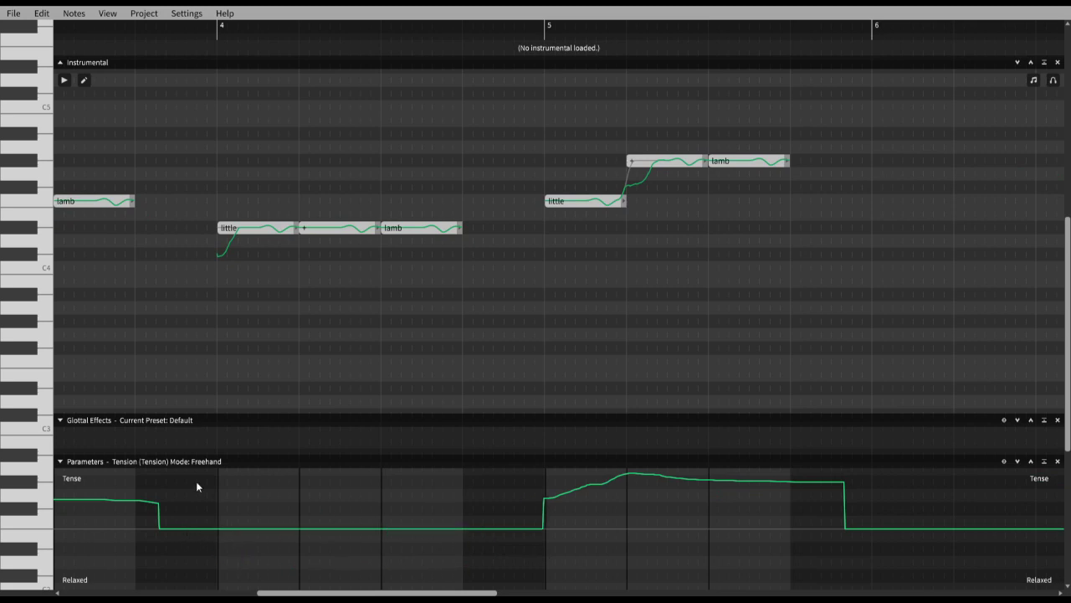
key(shift+5)
key(Tab)
drag(192, 512, 491, 544)
click(184, 38)
key(space)
key(space)
Swap editing to Tension, draw a fully tense curve across the bar 4 "little lamb" phrase, and play it
key(Up)
drag(206, 473, 471, 443)
key(space)
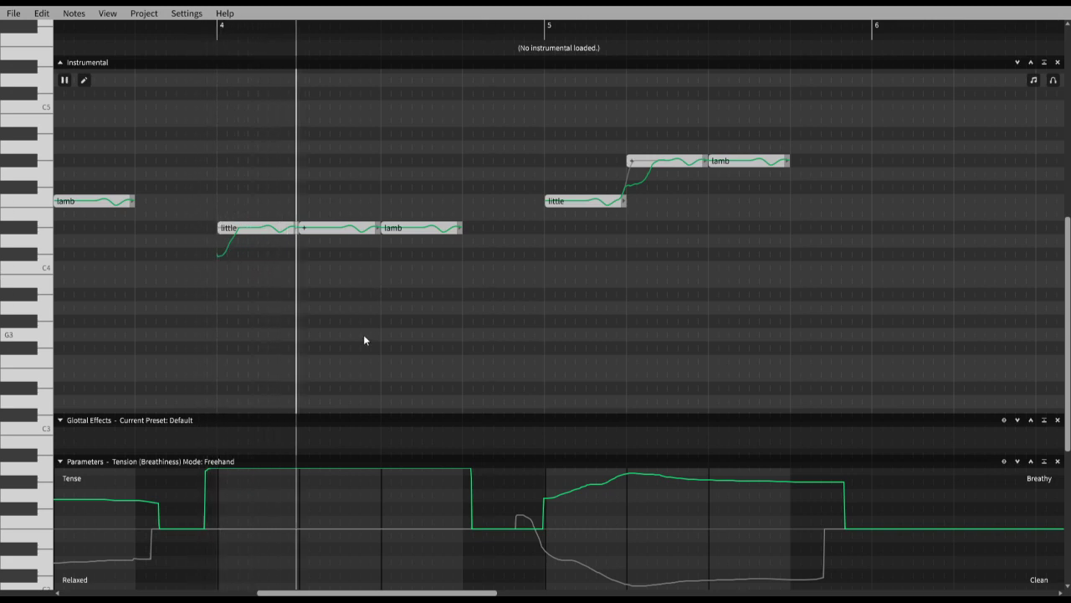
key(space)
key(Down)
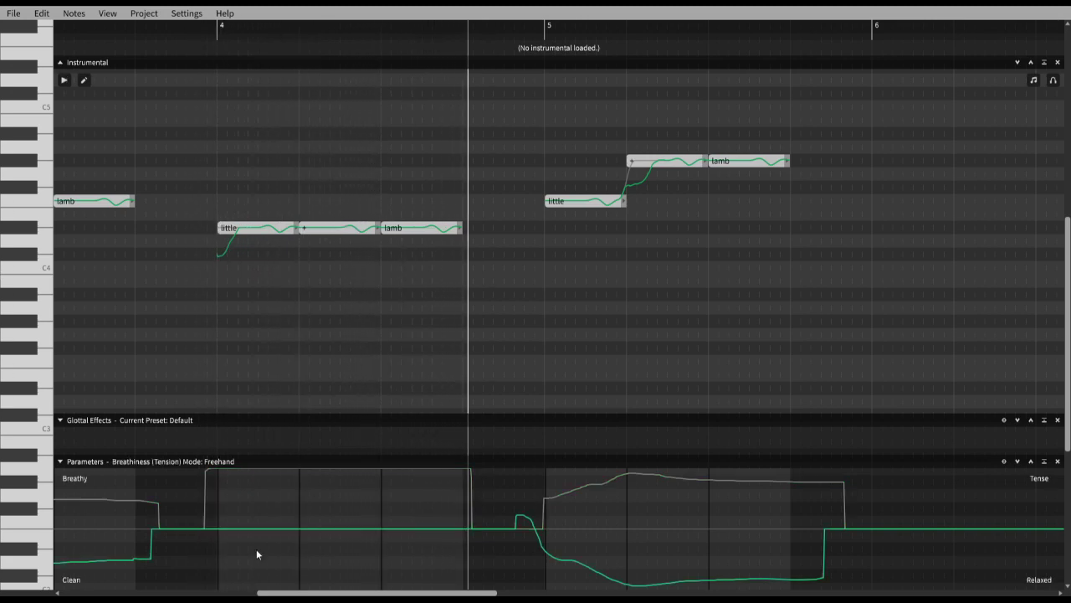
Redraw the bar 4 Tension curve as fully relaxed, play the phrase, and flatten the curve back to neutral
key(Up)
drag(175, 585, 487, 589)
key(space)
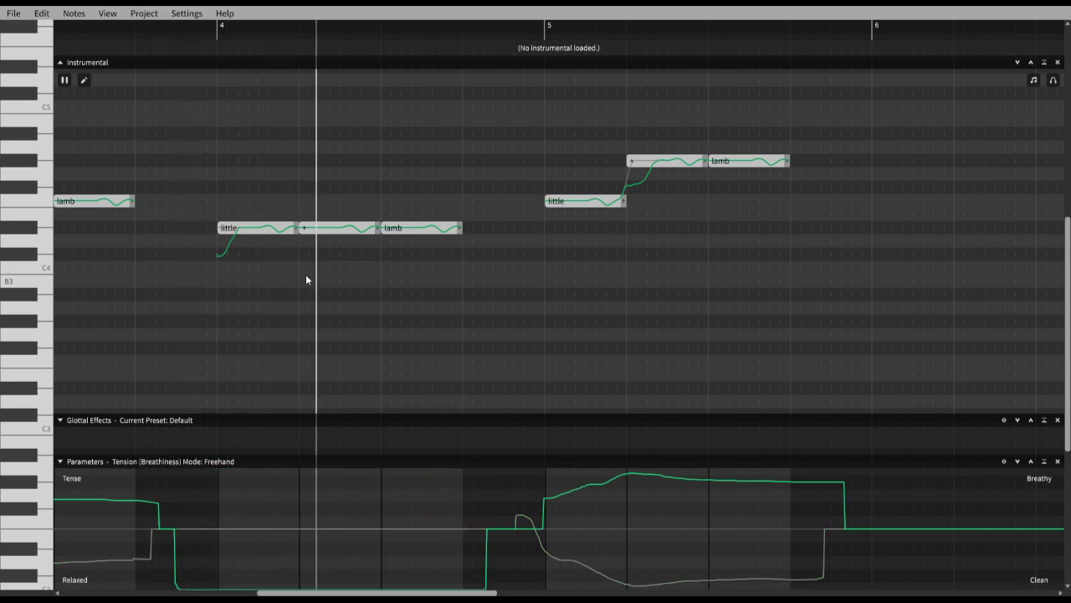
key(space)
drag(508, 540, 174, 544)
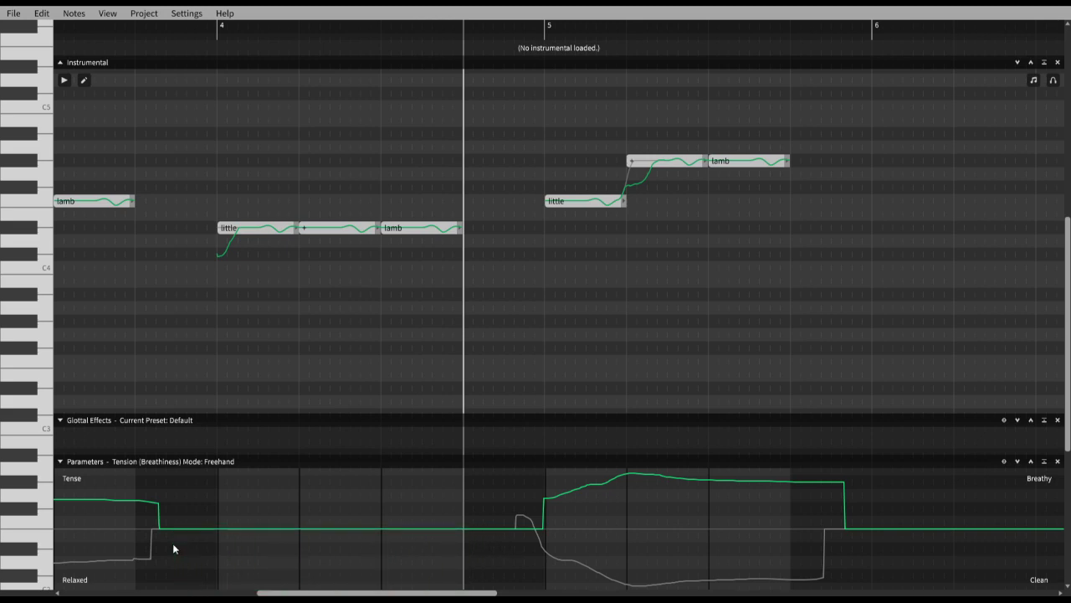
Switch editing to Voicing, draw a fully unvoiced curve across the "Mary had a little lamb" phrase, and play it
scroll(419, 437, left, 2)
scroll(468, 498, left, 16)
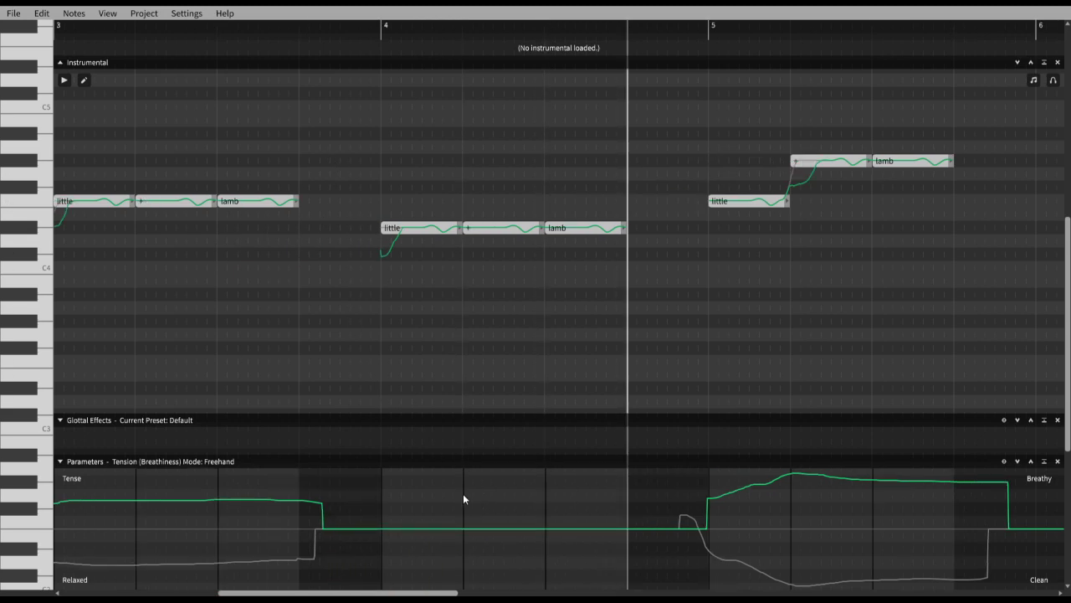
scroll(471, 499, left, 1)
scroll(471, 500, right, 3)
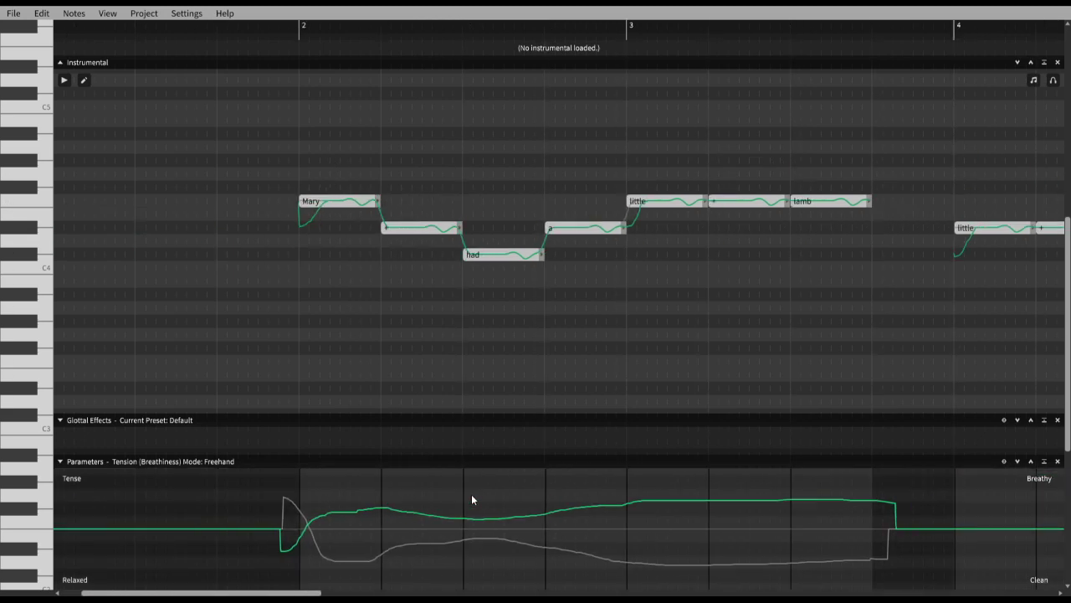
scroll(472, 499, left, 1)
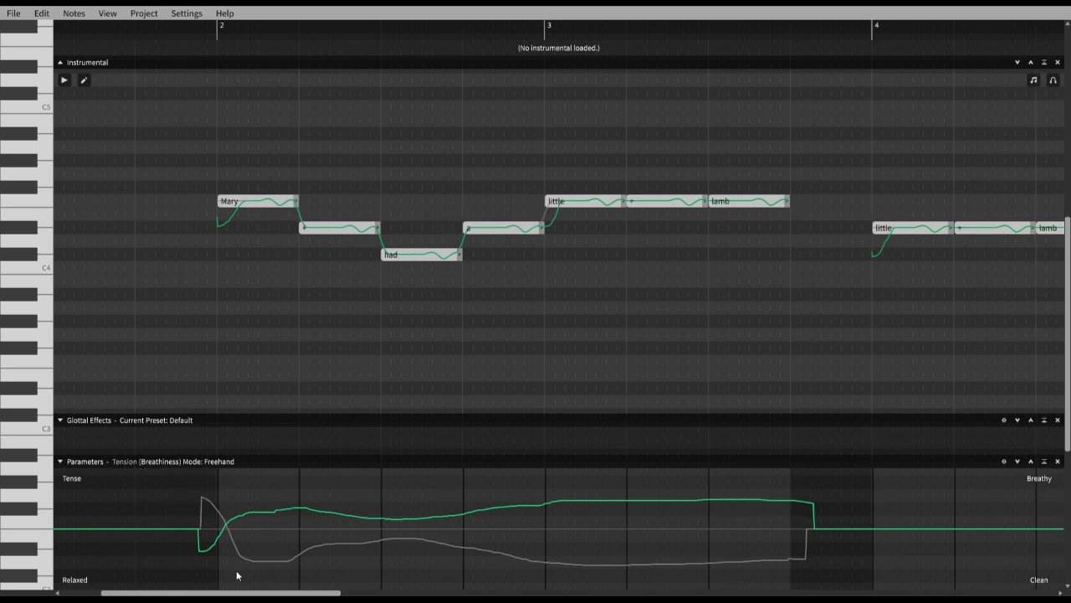
key(6)
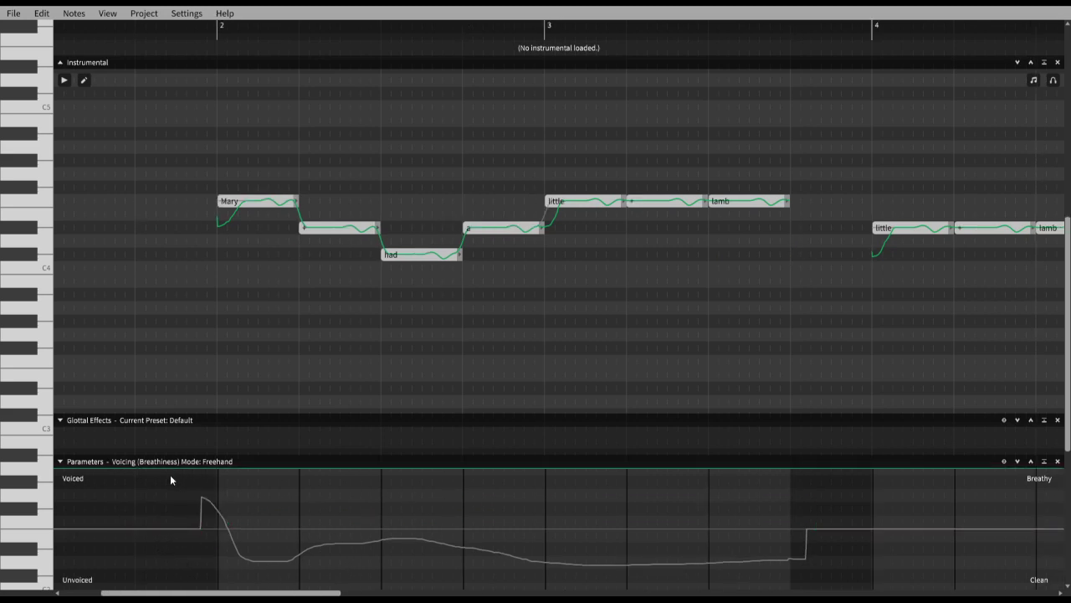
mouse_move(206, 469)
mouse_down()
mouse_move(210, 494)
mouse_move(249, 471)
mouse_move(335, 361)
mouse_up()
click(172, 32)
drag(187, 586, 817, 587)
click(185, 32)
key(space)
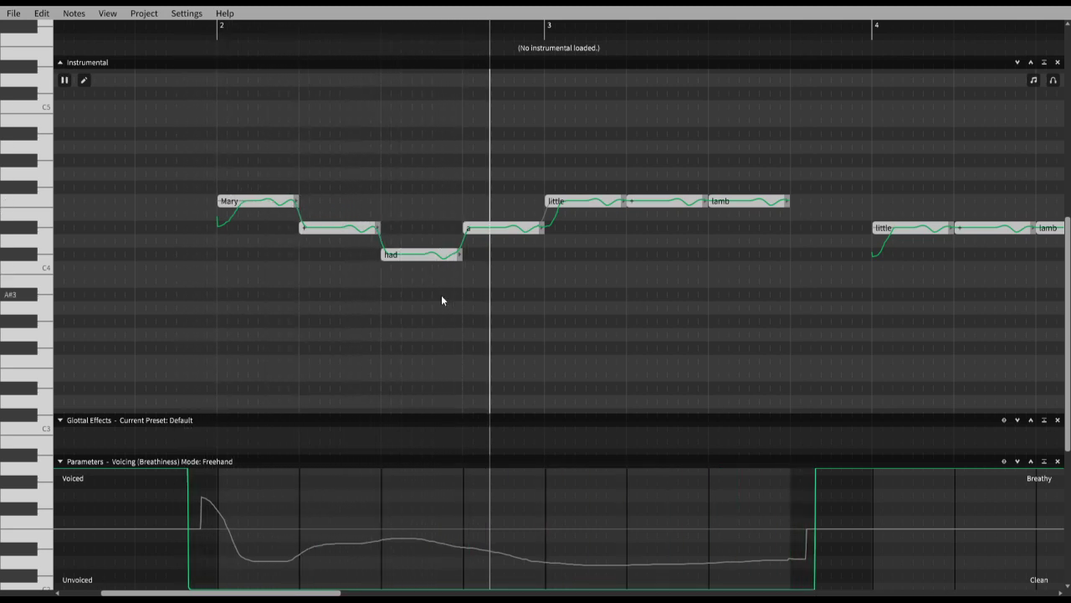
key(space)
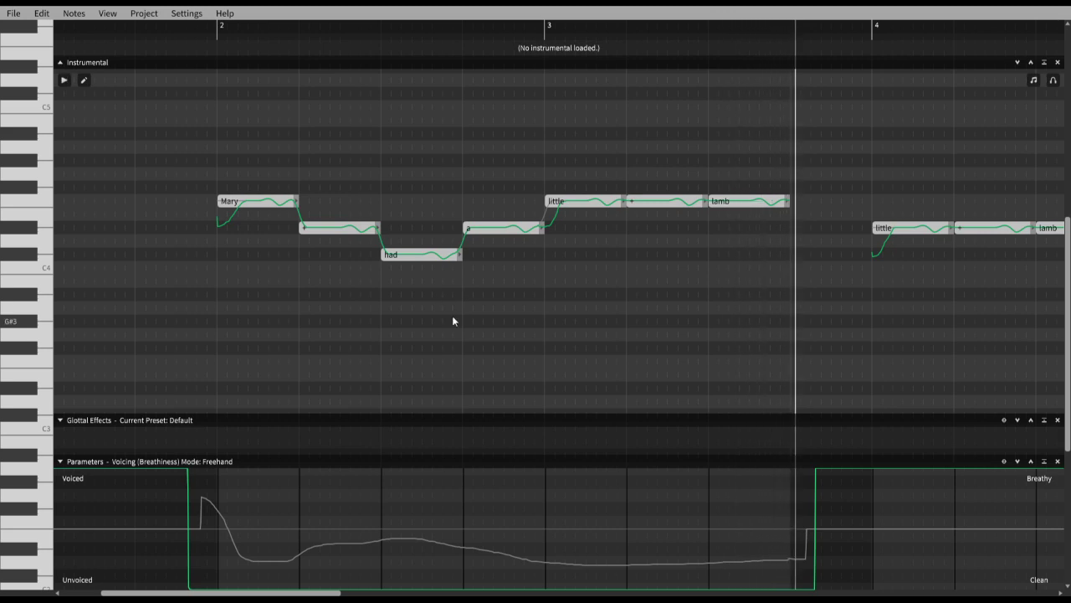
Restore the first phrase to fully voiced, redraw its Voicing curve at a partly voiced level, and play it
mouse_move(170, 477)
mouse_down()
mouse_move(292, 408)
mouse_move(720, 361)
mouse_move(737, 308)
mouse_up()
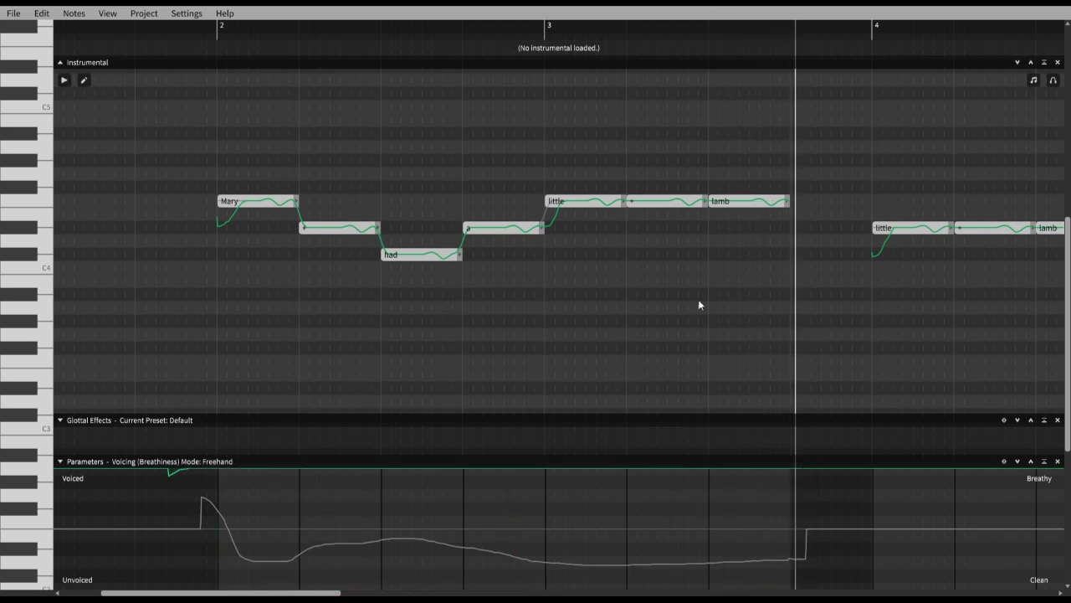
drag(342, 503, 789, 507)
click(185, 31)
key(space)
Draw a smooth Voicing curve dipping just below mid-level around "had", play the first phrase, and erase the curve back to fully voiced
mouse_move(204, 506)
mouse_down()
mouse_move(252, 526)
mouse_move(420, 548)
mouse_move(821, 516)
mouse_up()
click(268, 29)
key(space)
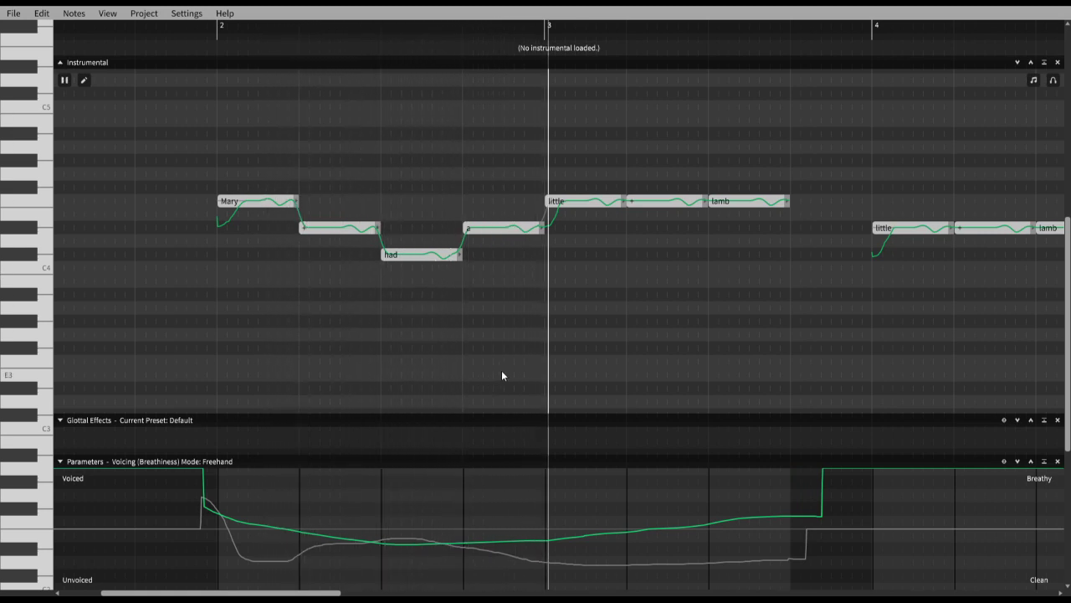
mouse_move(838, 478)
mouse_down()
mouse_move(583, 454)
mouse_move(200, 390)
mouse_move(120, 384)
mouse_up()
Draw a slightly wavering Voicing curve near mid-level across "Mary had a little lamb", and play the phrase
mouse_move(200, 524)
mouse_down()
mouse_move(373, 552)
mouse_move(604, 545)
mouse_move(754, 534)
mouse_move(810, 518)
mouse_up()
click(195, 30)
key(space)
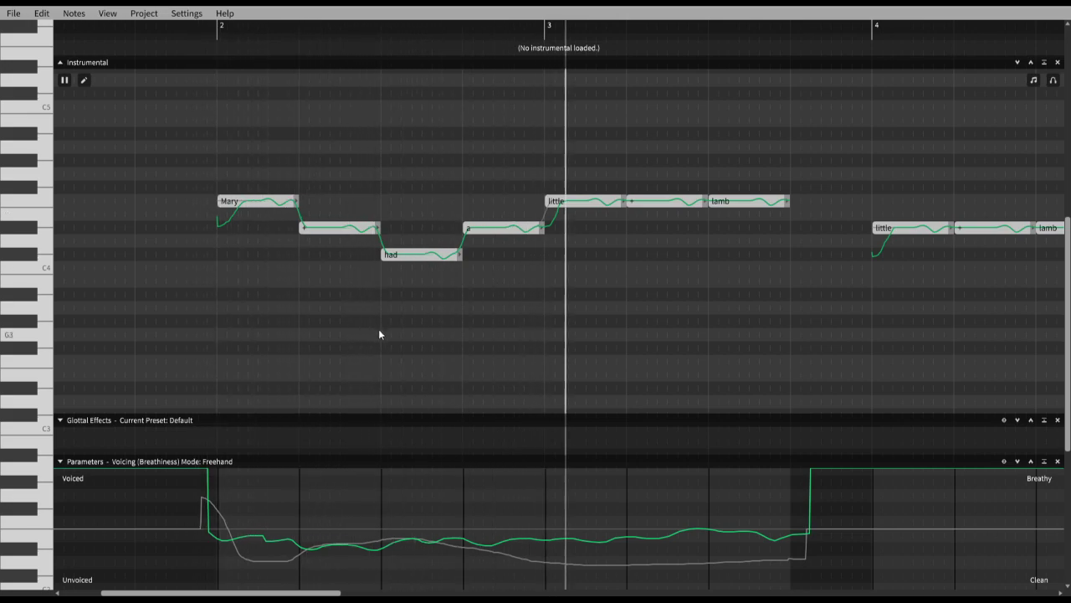
key(space)
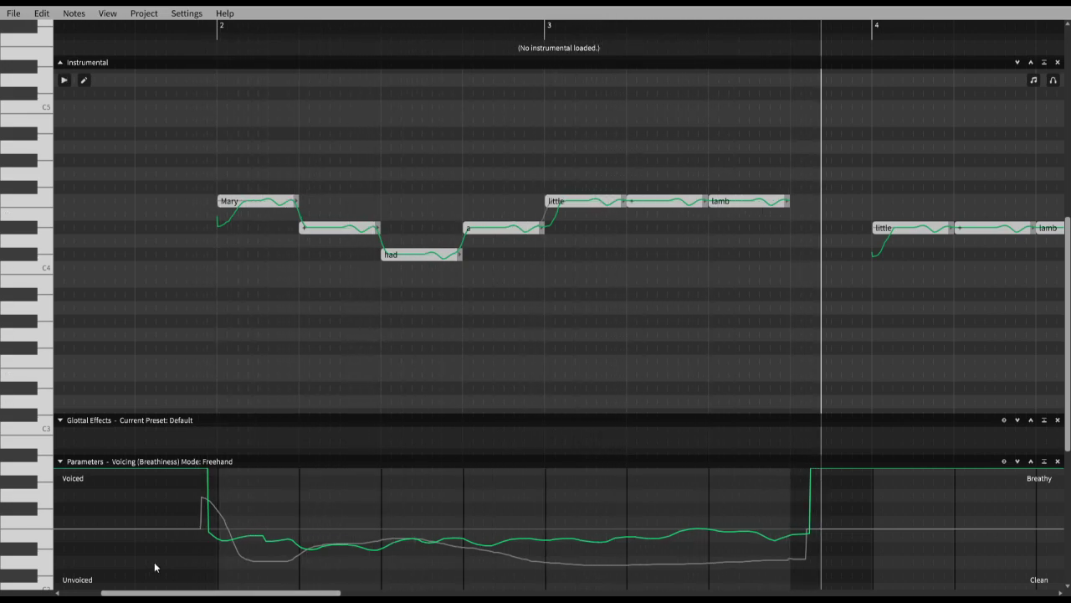
Redraw the bar 2 Voicing curve with stronger, closely spaced waves around mid-level, and play from the start of "Mary"
scroll(232, 538, up, 3)
mouse_move(168, 531)
mouse_down()
mouse_move(369, 555)
mouse_move(609, 526)
mouse_move(727, 546)
mouse_move(1063, 529)
mouse_up()
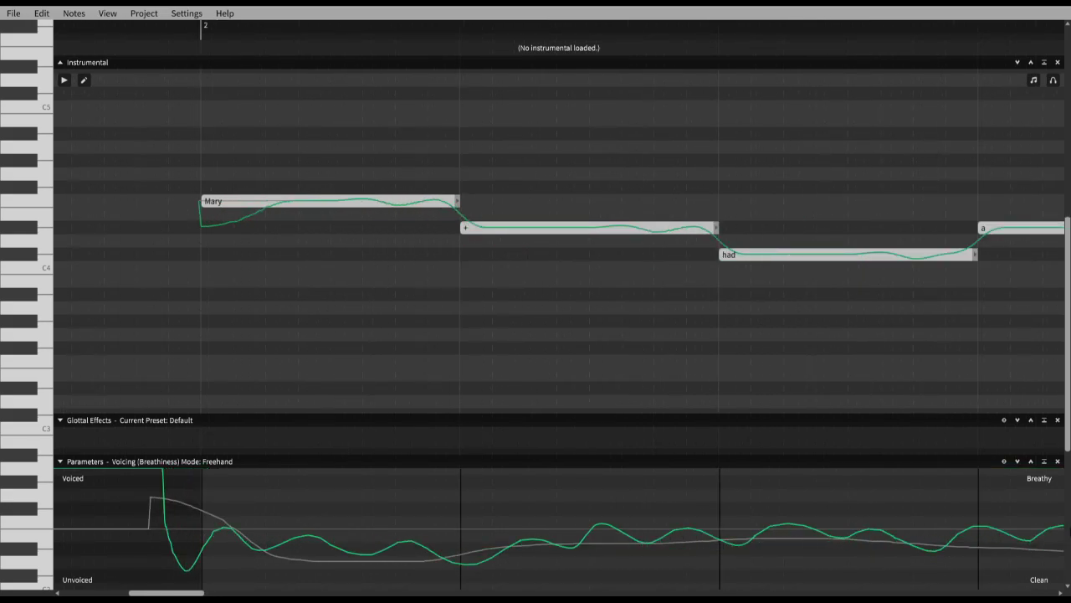
click(196, 37)
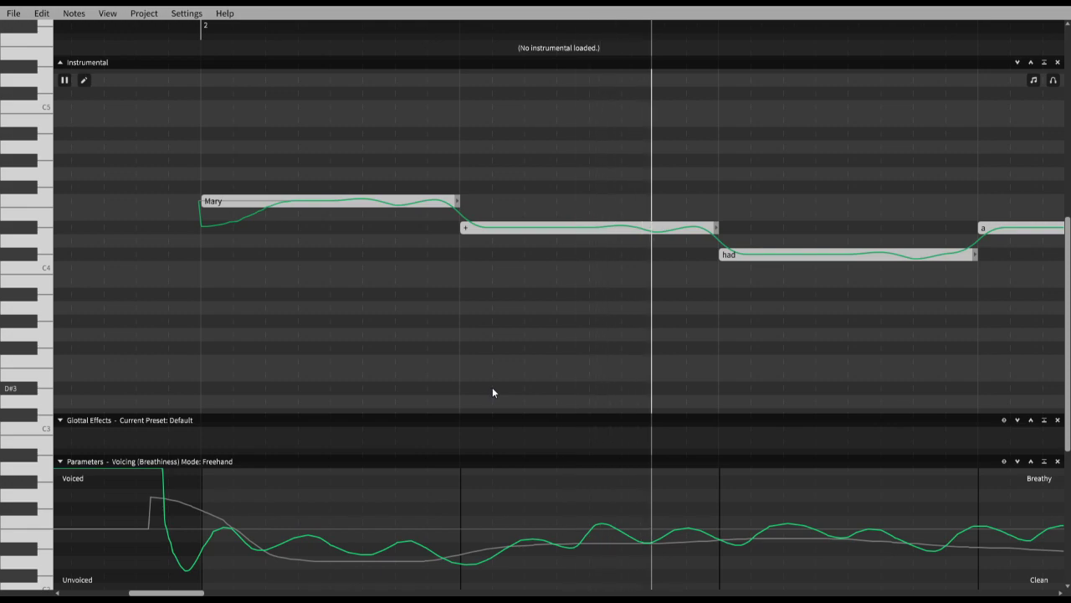
Stop playback and undo the wavy Voicing curve drawn over the first phrase
key(space)
key(ctrl+z)
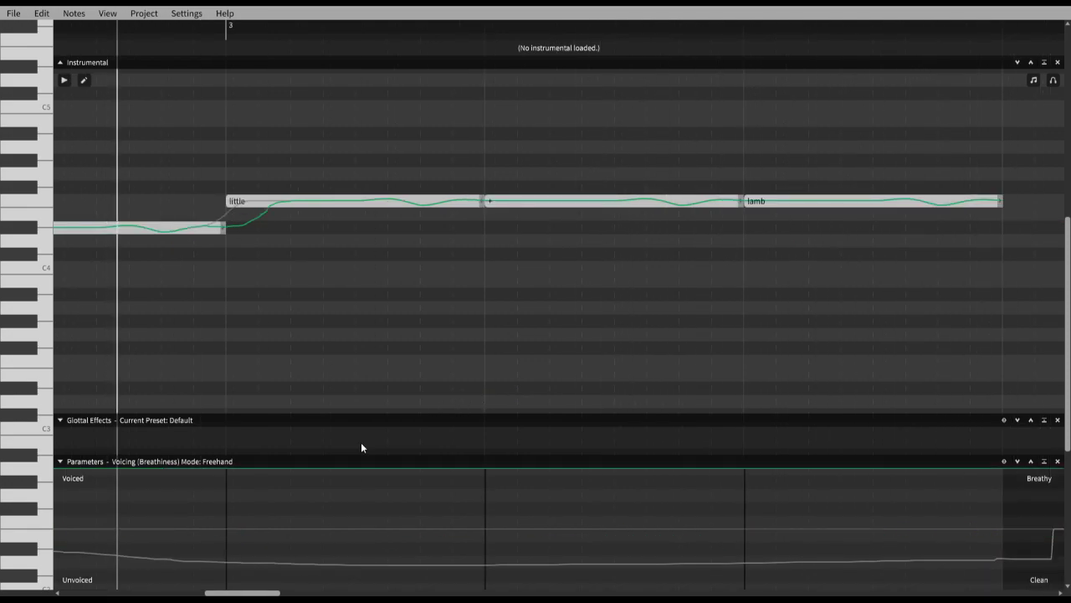
scroll(330, 379, down, 5)
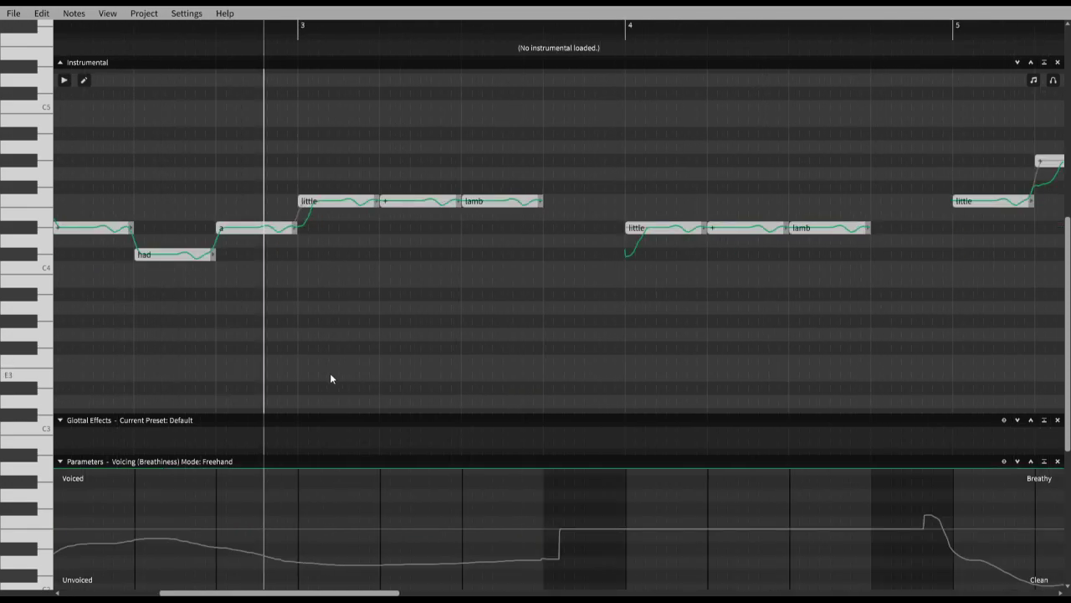
scroll(329, 379, right, 1)
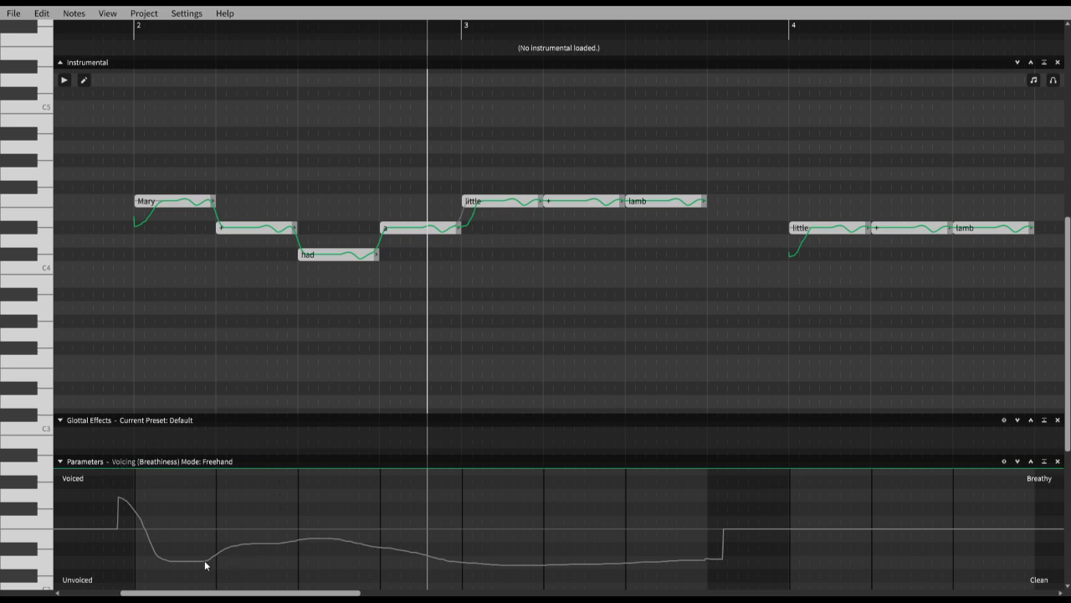
Show the Gender parameter, draw a flat, moderately Feminine curve from "Mary" to just past the first "lamb", and play the phrase
key(7)
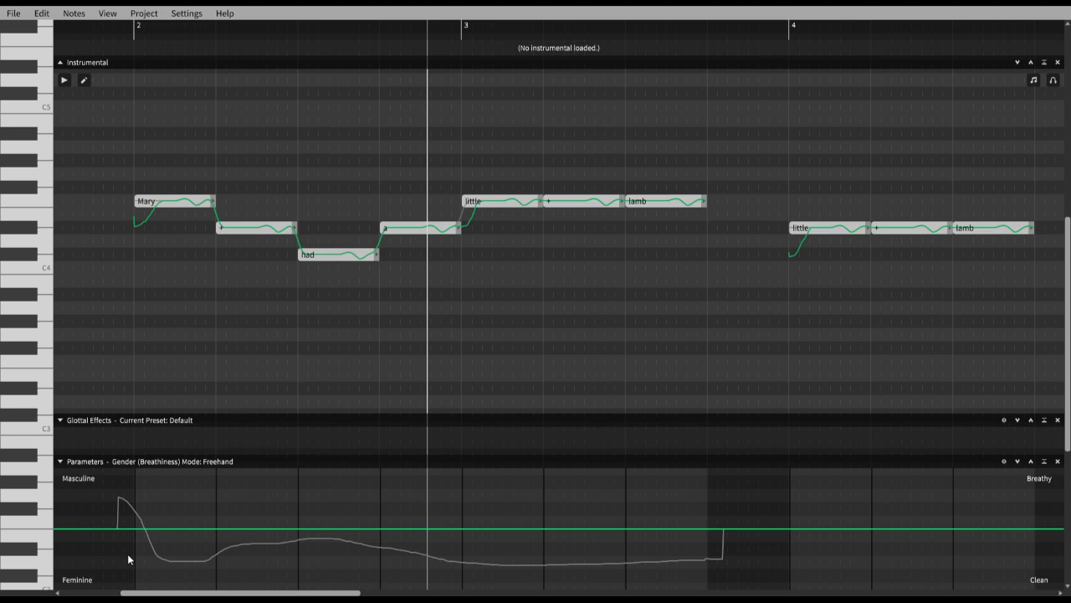
scroll(128, 558, right, 14)
scroll(128, 553, right, 1)
click(127, 554)
scroll(132, 554, left, 11)
scroll(435, 482, right, 4)
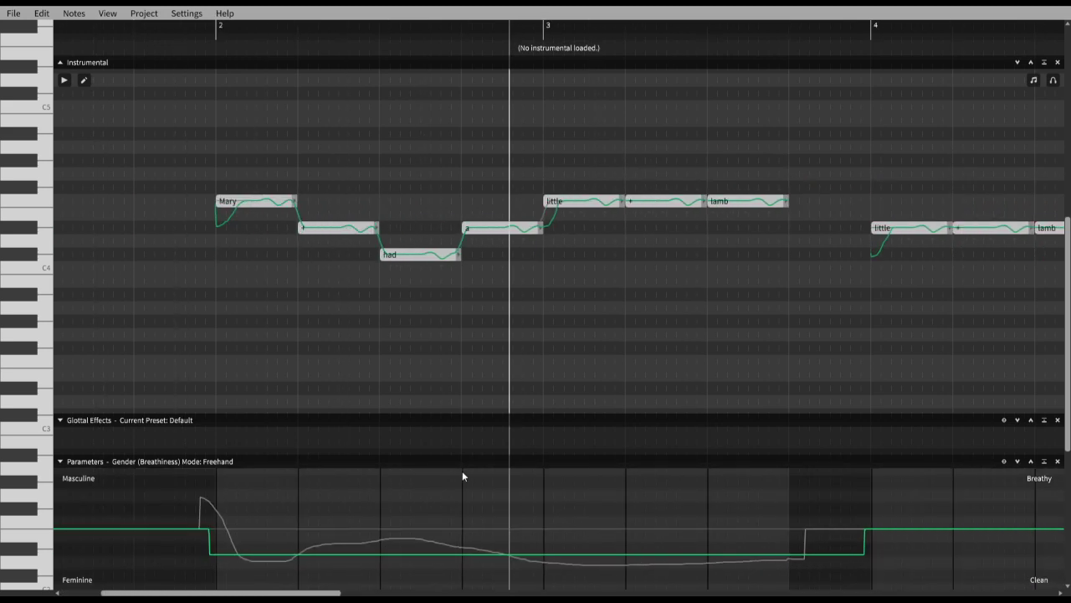
drag(812, 551, 837, 527)
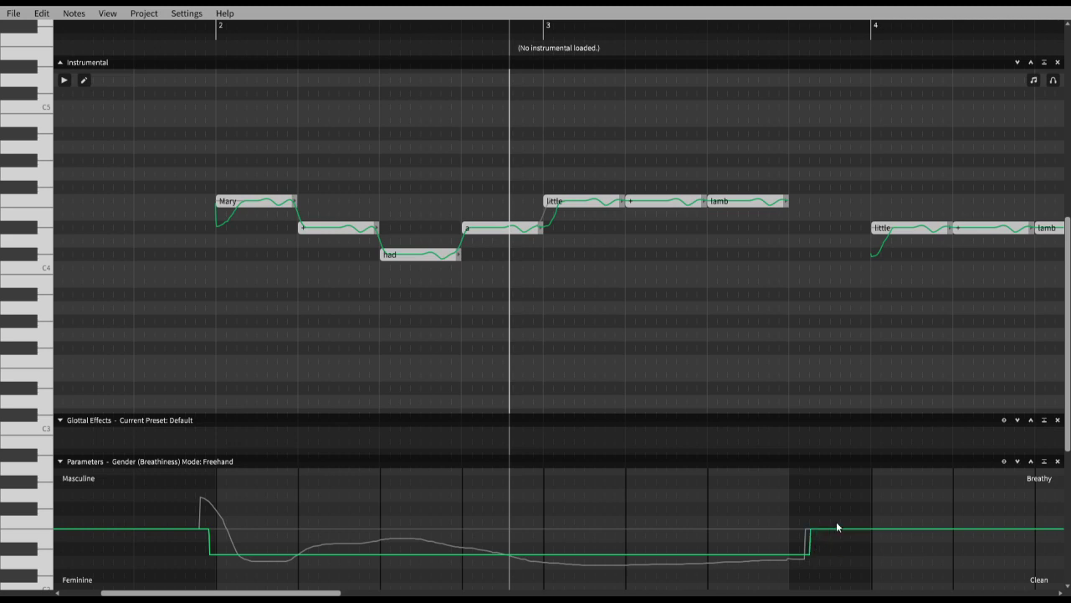
click(162, 27)
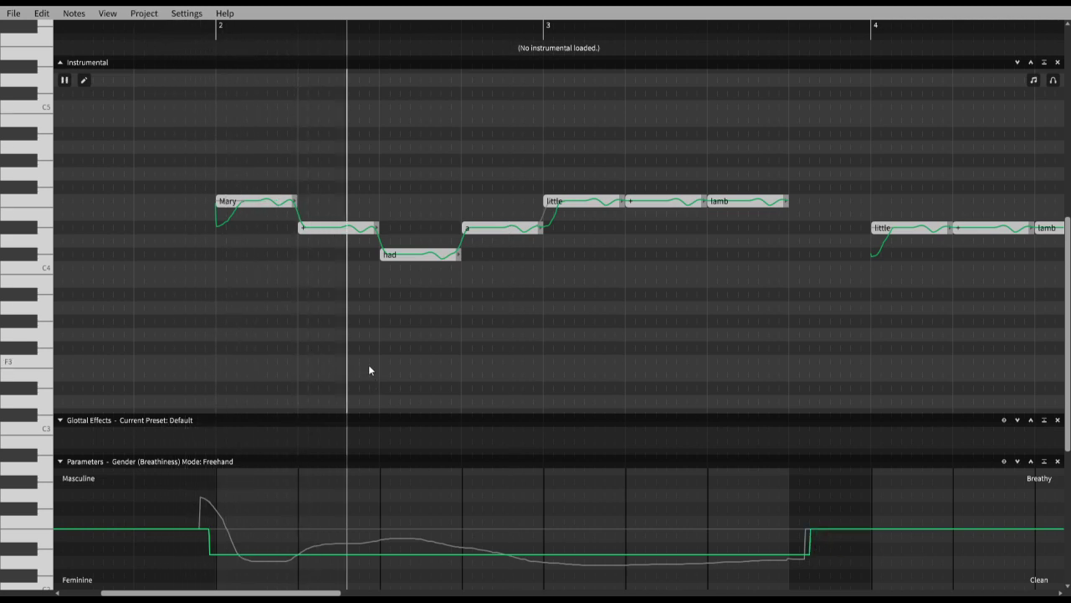
key(space)
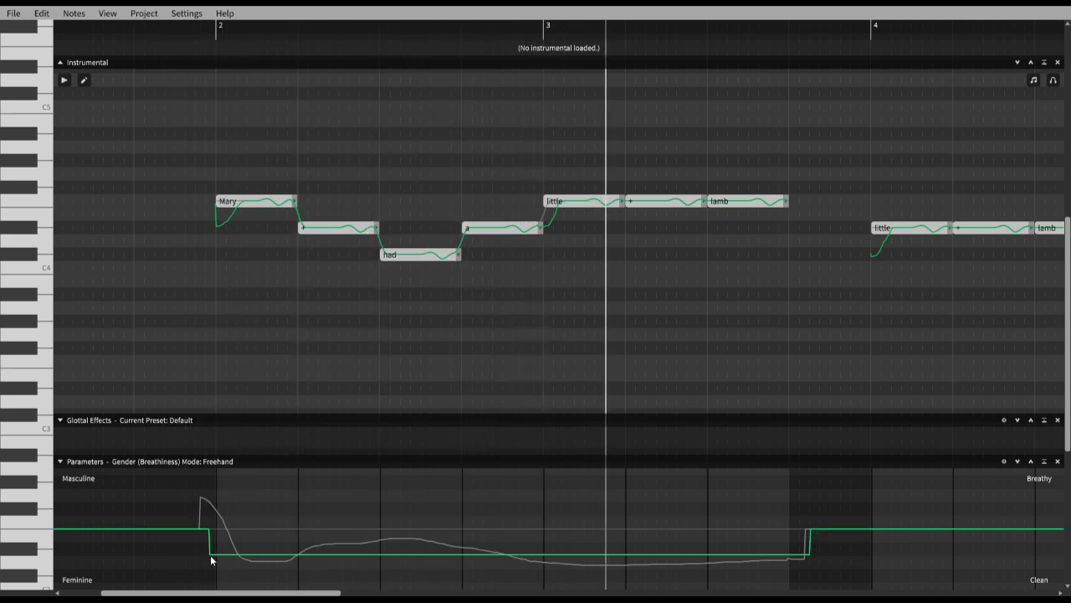
Lower the first phrase's Gender curve to the fully Feminine limit and cue playback just before "Mary"
drag(210, 589, 819, 589)
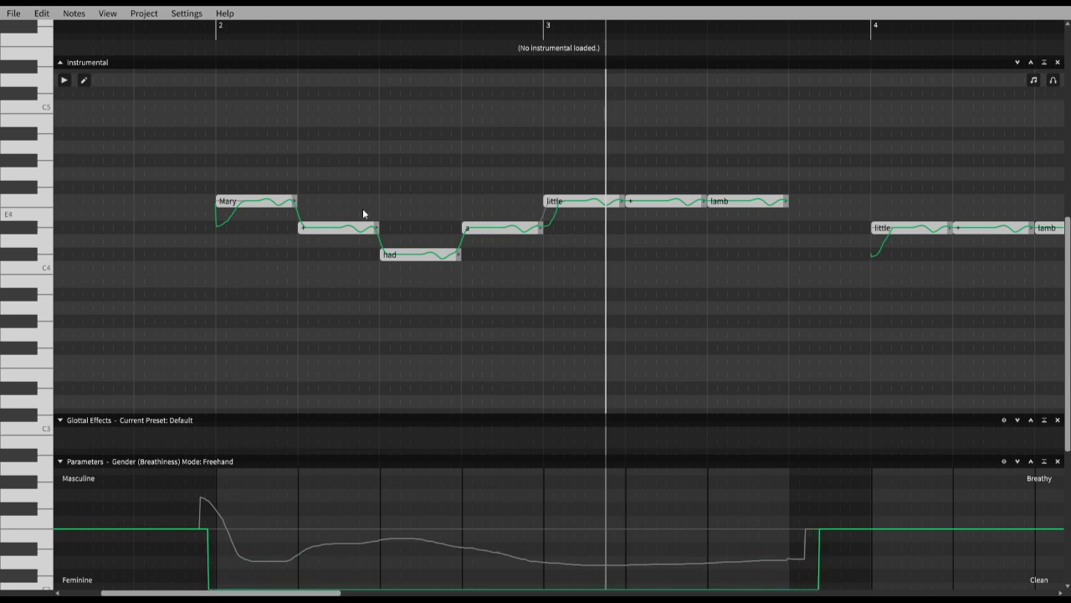
click(190, 33)
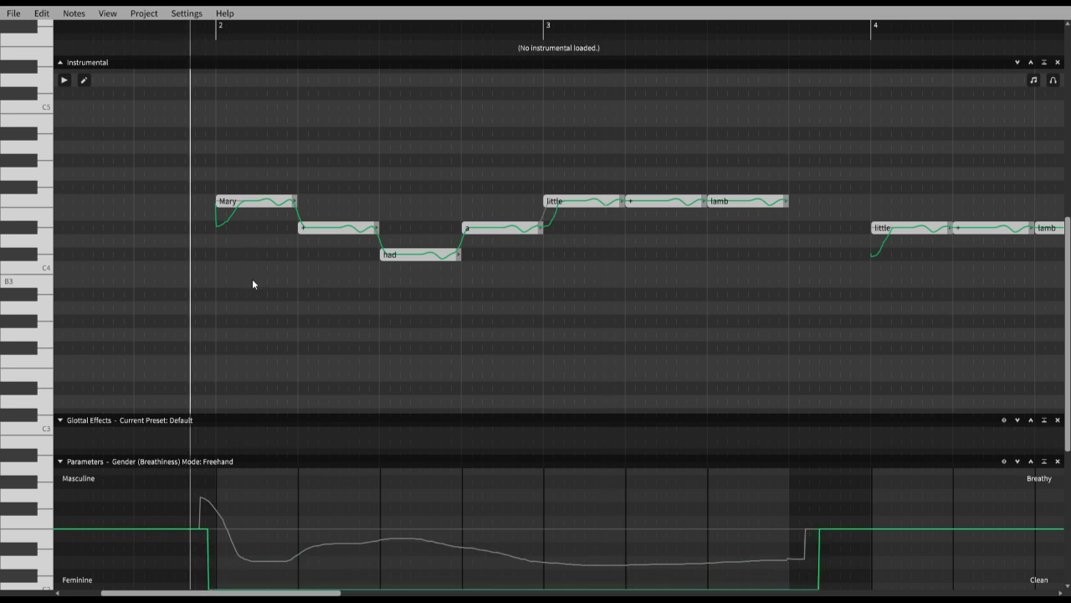
drag(198, 531, 357, 529)
Draw the first phrase's Gender curve at the fully Masculine limit, play it, and erase the curve back to neutral
mouse_move(421, 550)
mouse_down()
mouse_move(813, 560)
mouse_move(815, 487)
mouse_move(419, 383)
mouse_move(193, 355)
mouse_move(172, 335)
mouse_up()
click(200, 40)
key(space)
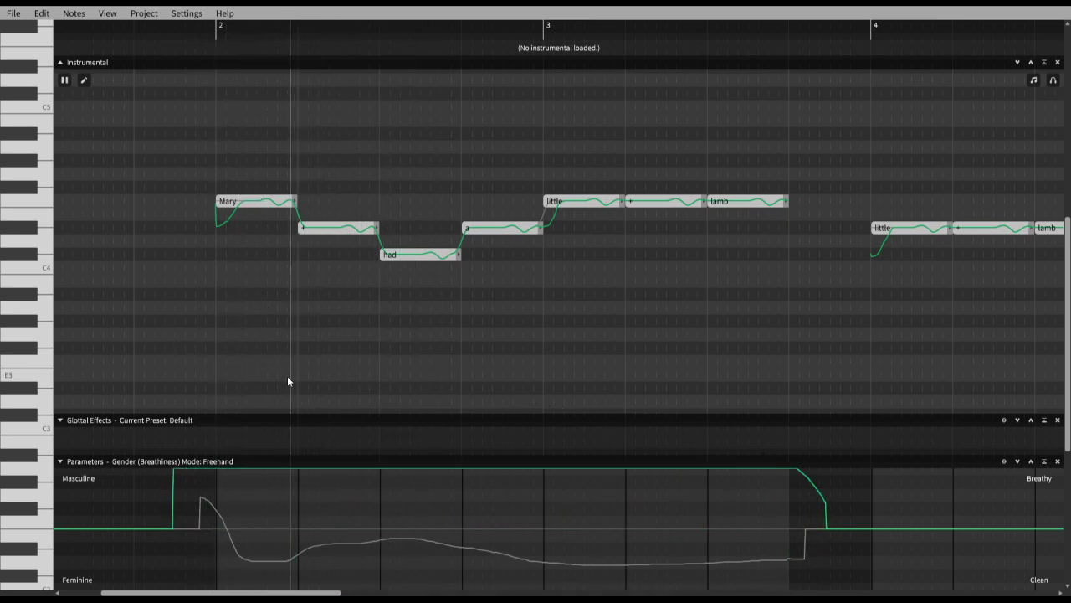
mouse_move(172, 473)
mouse_down()
mouse_move(756, 438)
mouse_move(837, 444)
mouse_up()
scroll(435, 540, right, 1)
scroll(246, 488, left, 2)
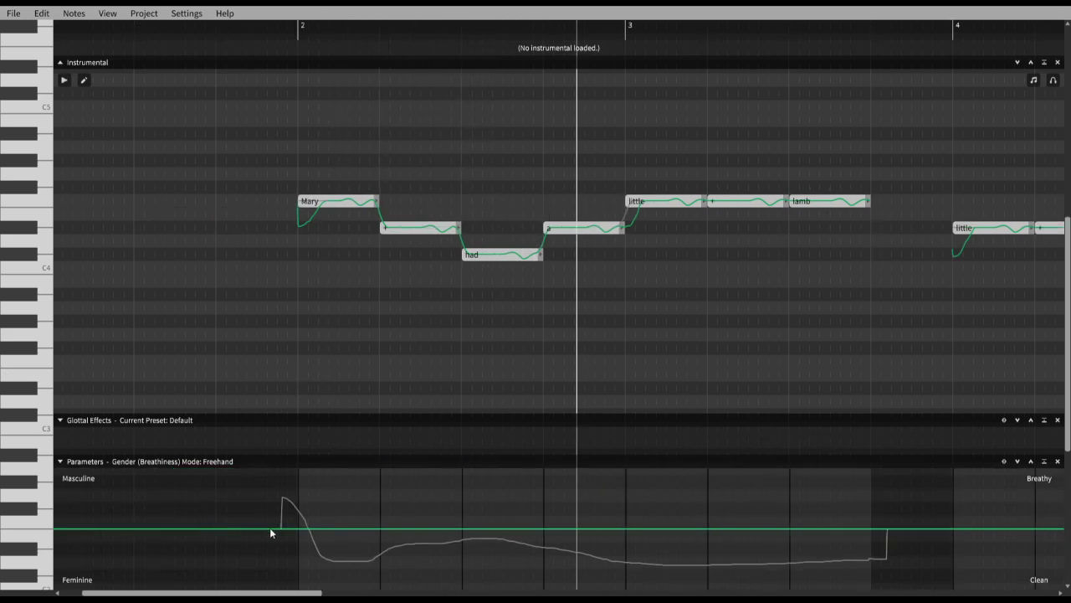
Draw a flat Gender curve slightly toward Feminine across the first phrase and play it from just before "Mary"
scroll(292, 543, right, 8)
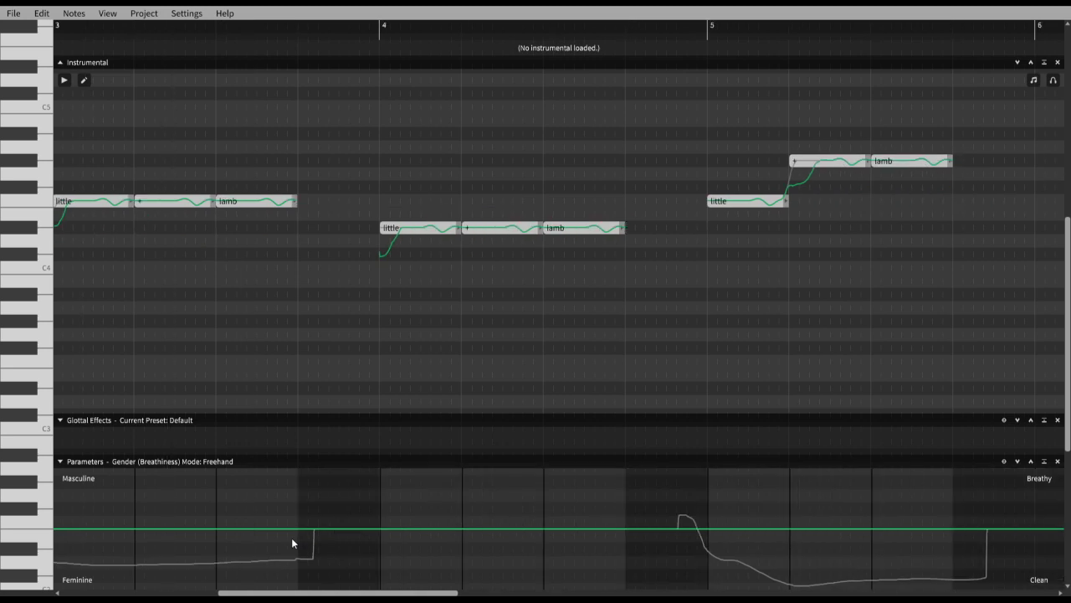
drag(291, 539, 284, 541)
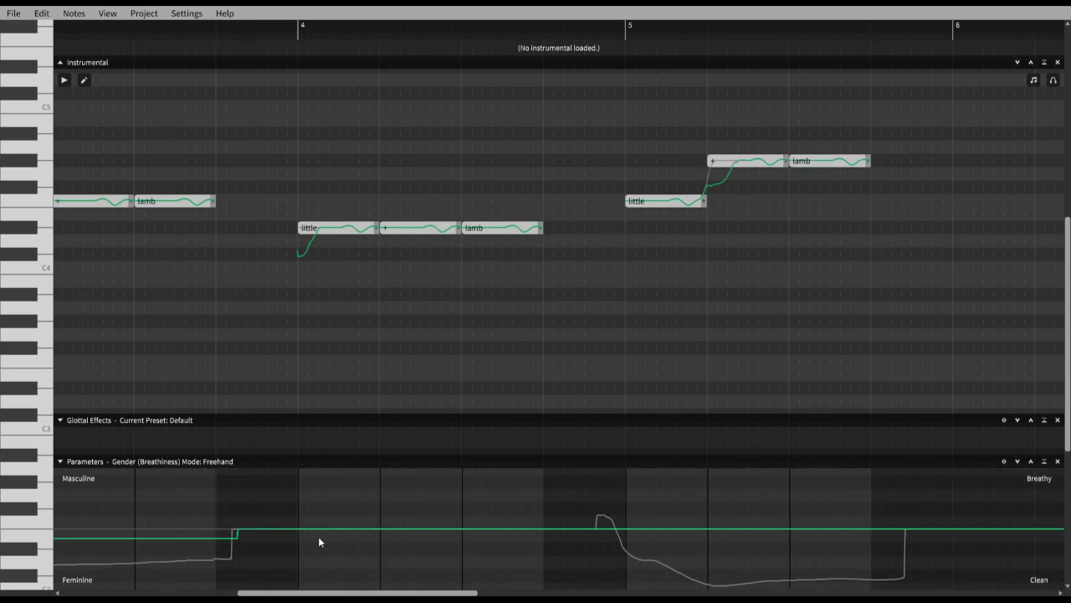
scroll(360, 234, left, 7)
click(190, 38)
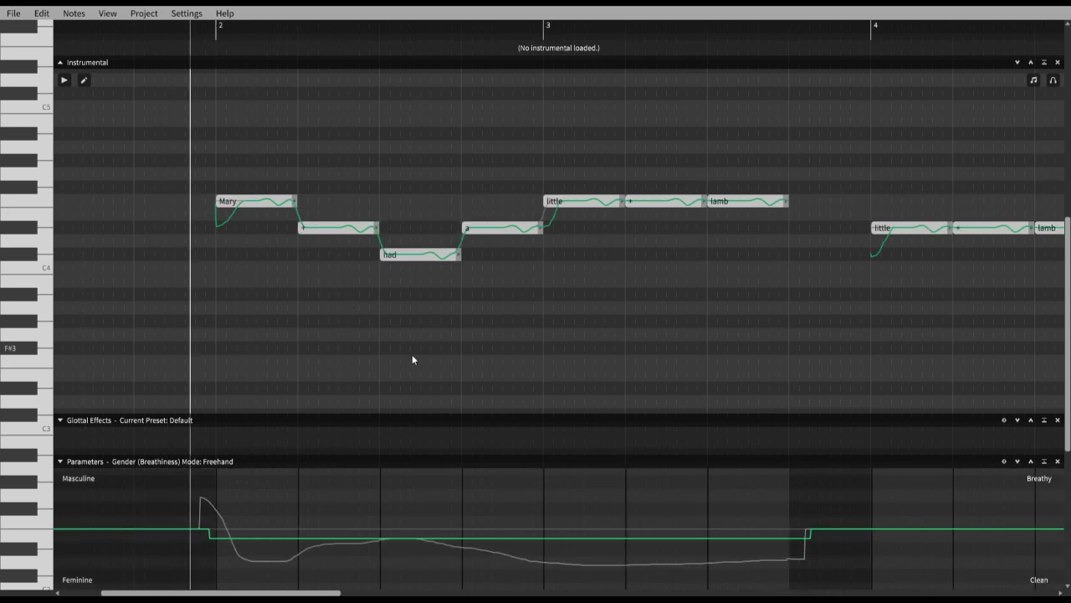
key(space)
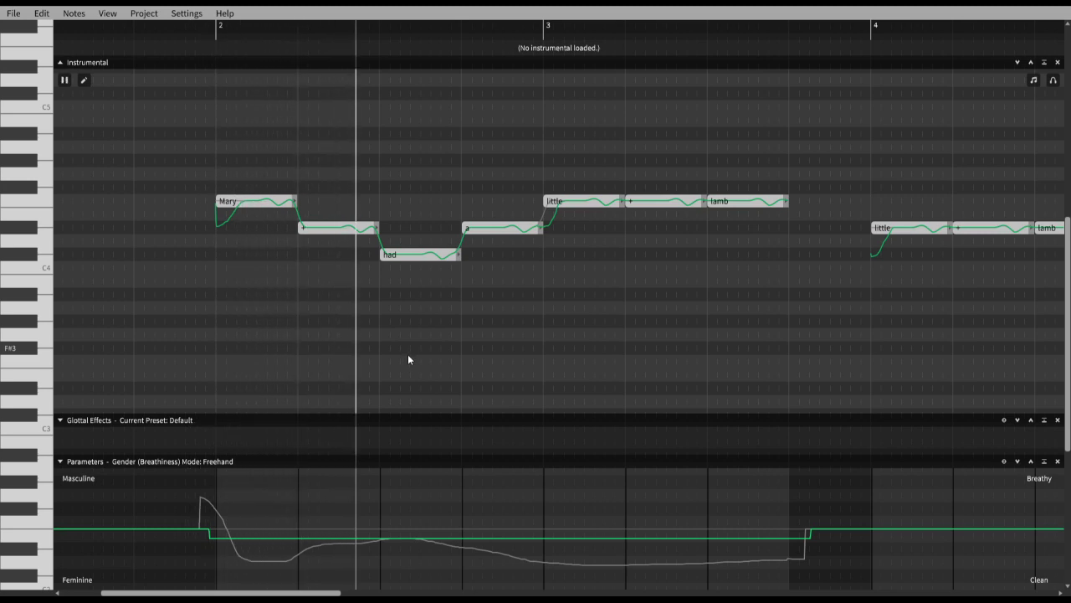
key(space)
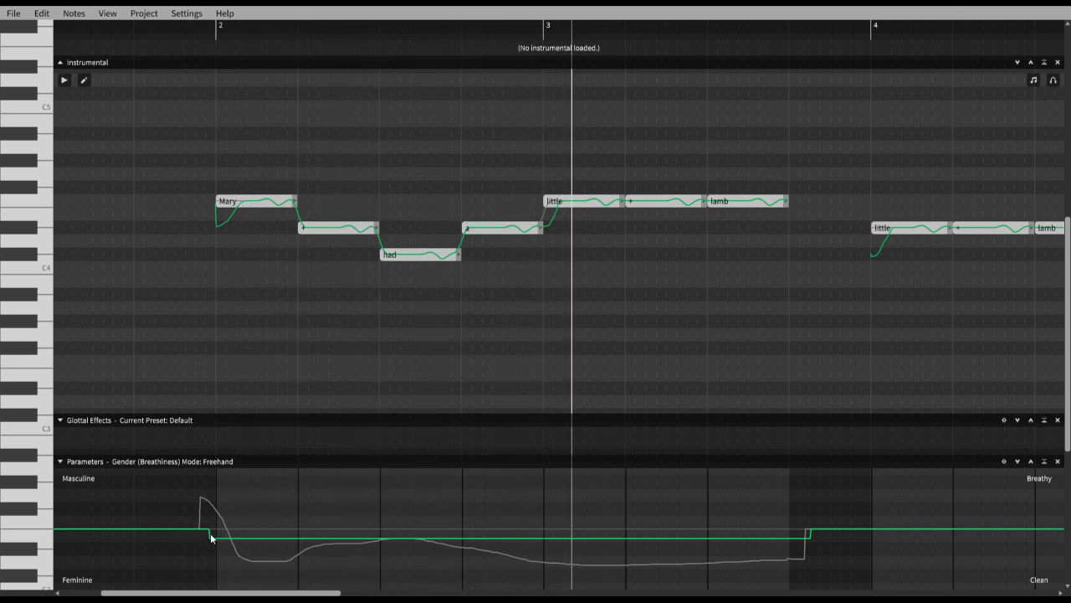
Redraw the first phrase's slightly Feminine Gender curve closer to the neutral line and play the phrase
scroll(209, 534, right, 10)
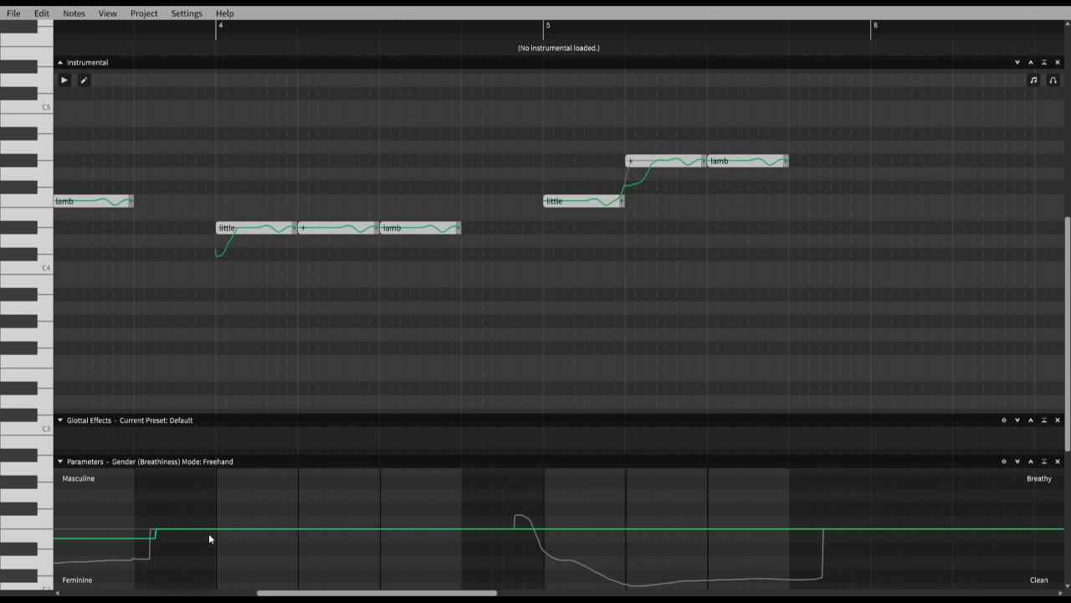
drag(149, 529, 211, 529)
scroll(400, 433, left, 10)
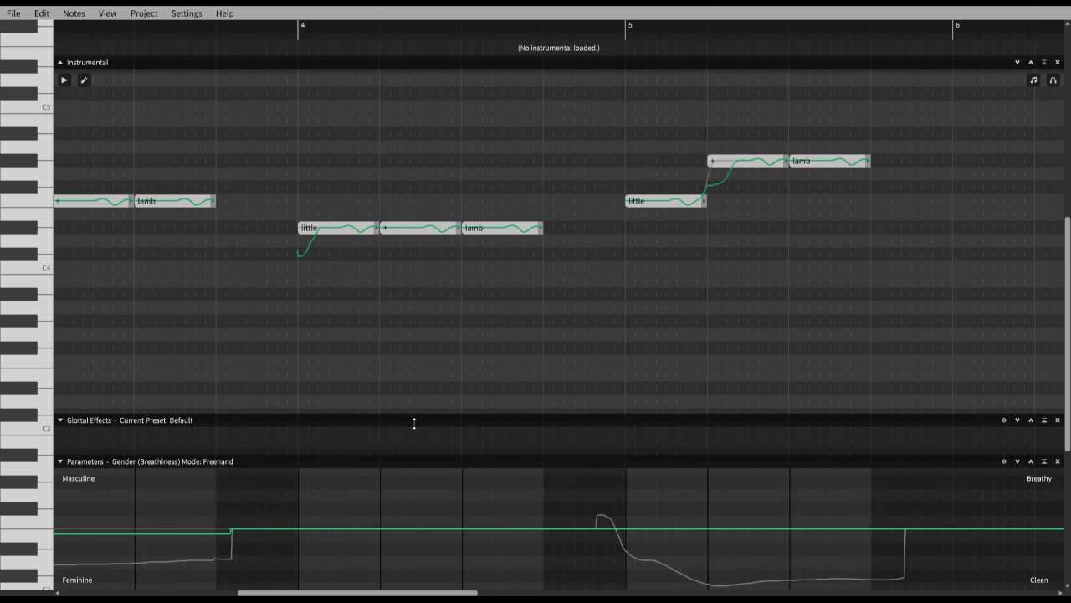
click(347, 34)
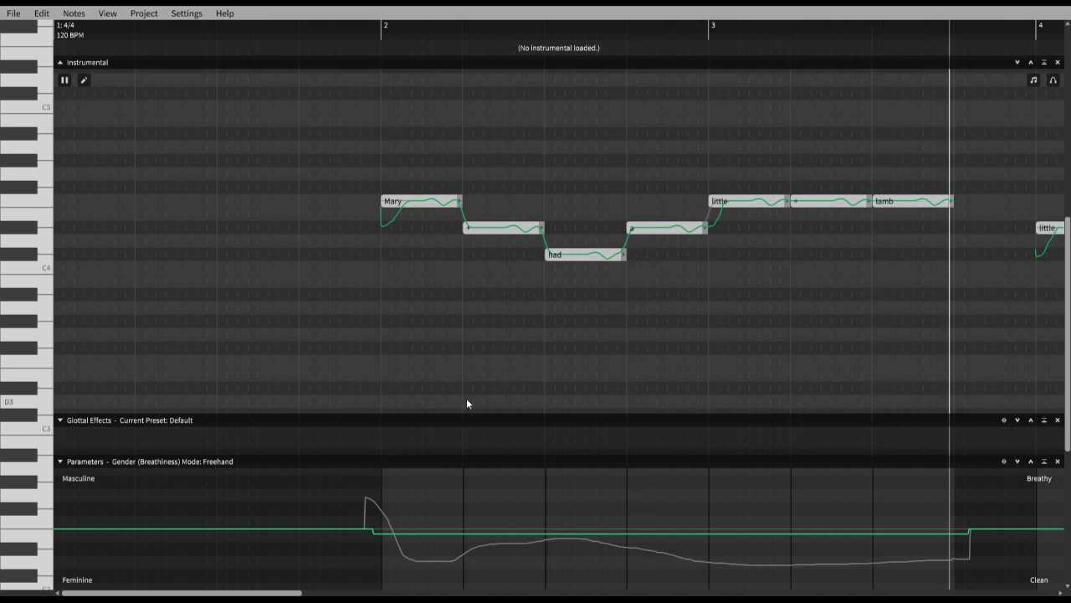
key(space)
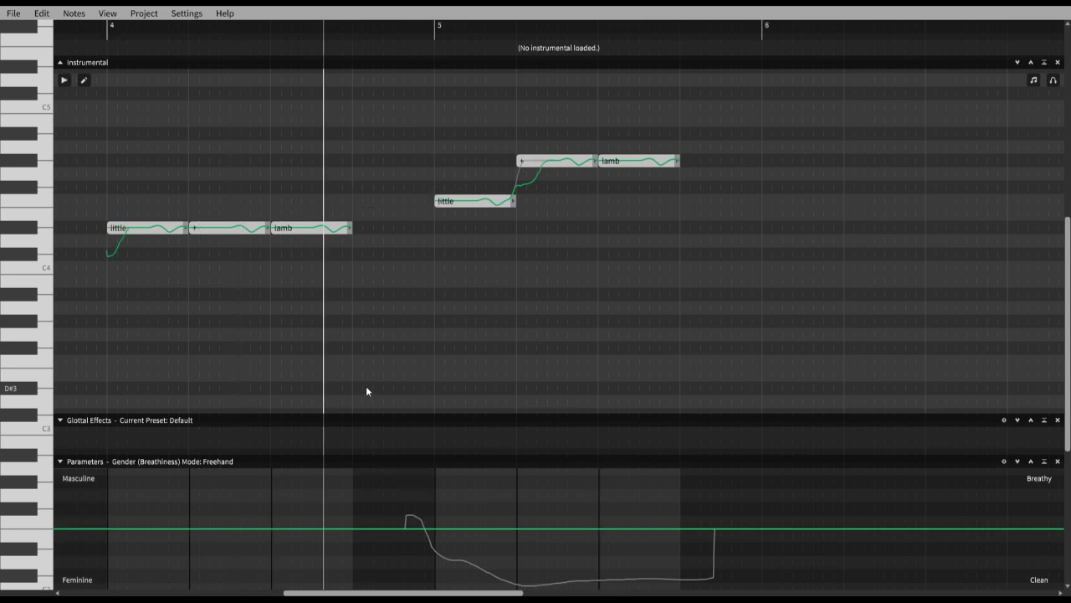
click(181, 29)
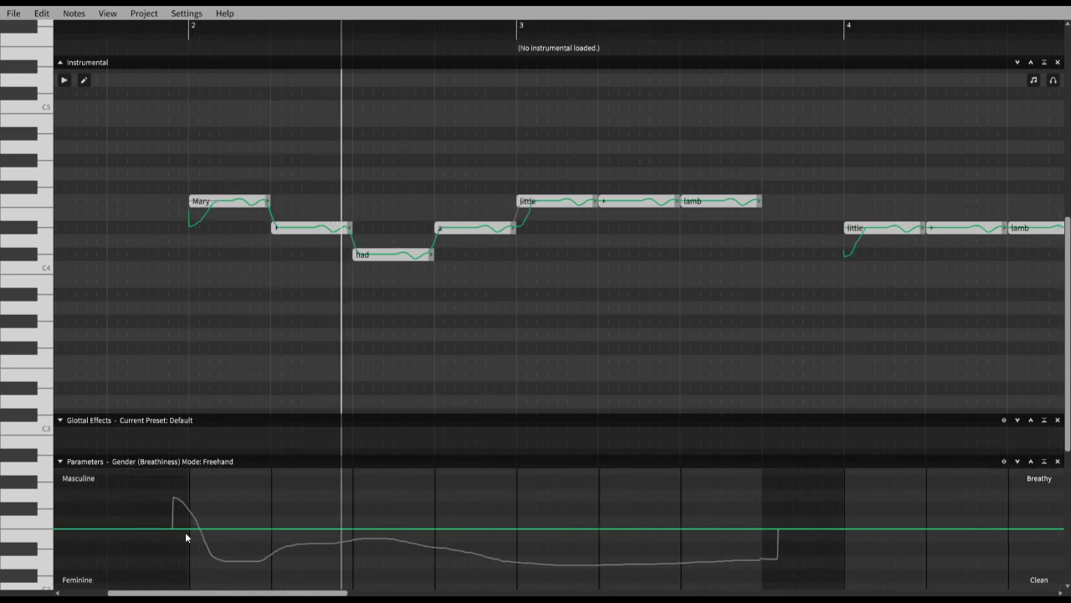
Draw a barely Feminine Gender curve just under the neutral line across the first phrase, and play its opening
scroll(185, 536, right, 7)
drag(185, 533, 194, 533)
scroll(400, 392, left, 7)
scroll(419, 380, left, 1)
click(257, 32)
key(space)
key(space)
scroll(246, 534, right, 9)
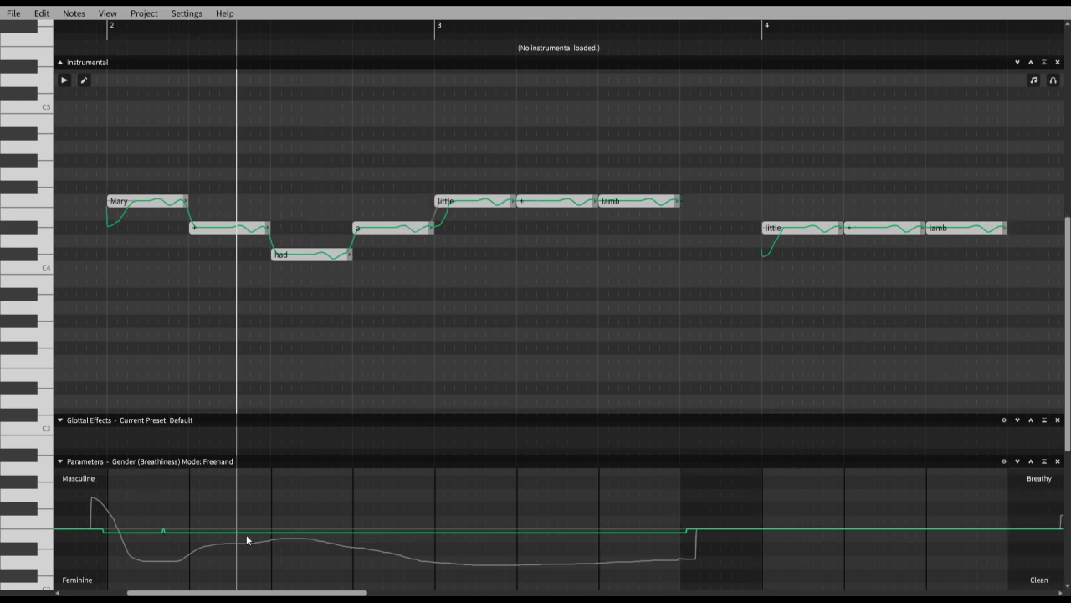
Replay the opening of the first phrase and restore its Gender curve to neutral
scroll(238, 533, left, 9)
click(222, 47)
scroll(321, 365, right, 5)
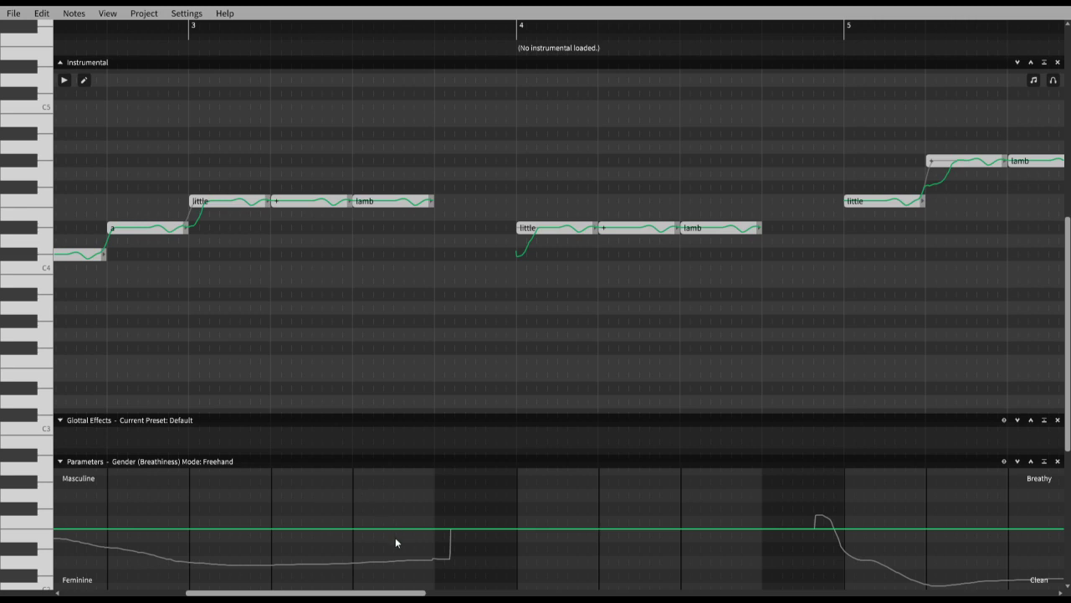
scroll(365, 545, left, 4)
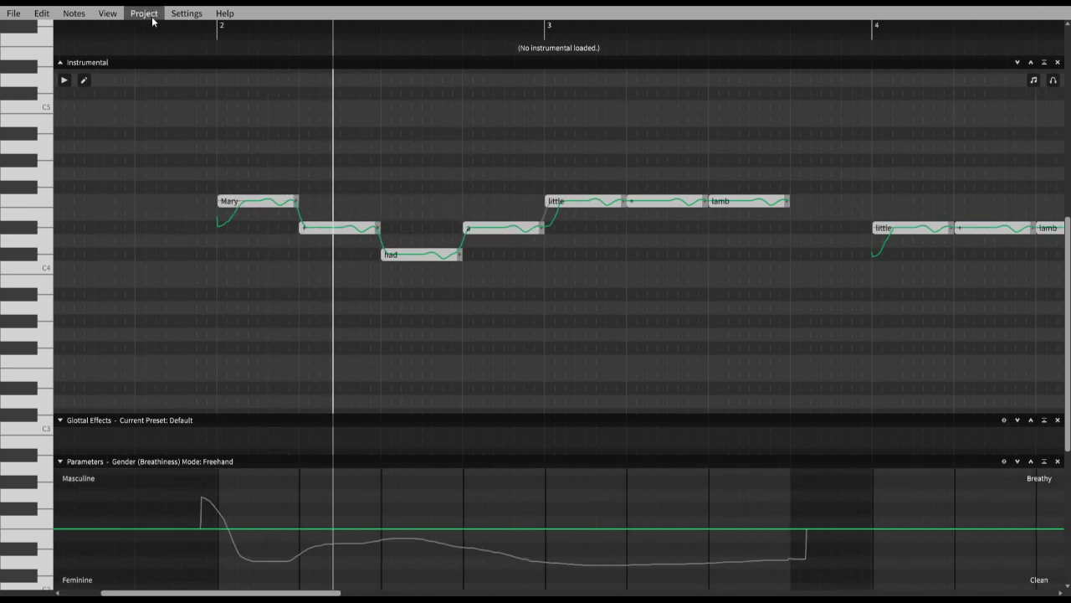
Add a second track in the Track Manager and load the Eleanor Forte voice on it
click(150, 17)
click(213, 186)
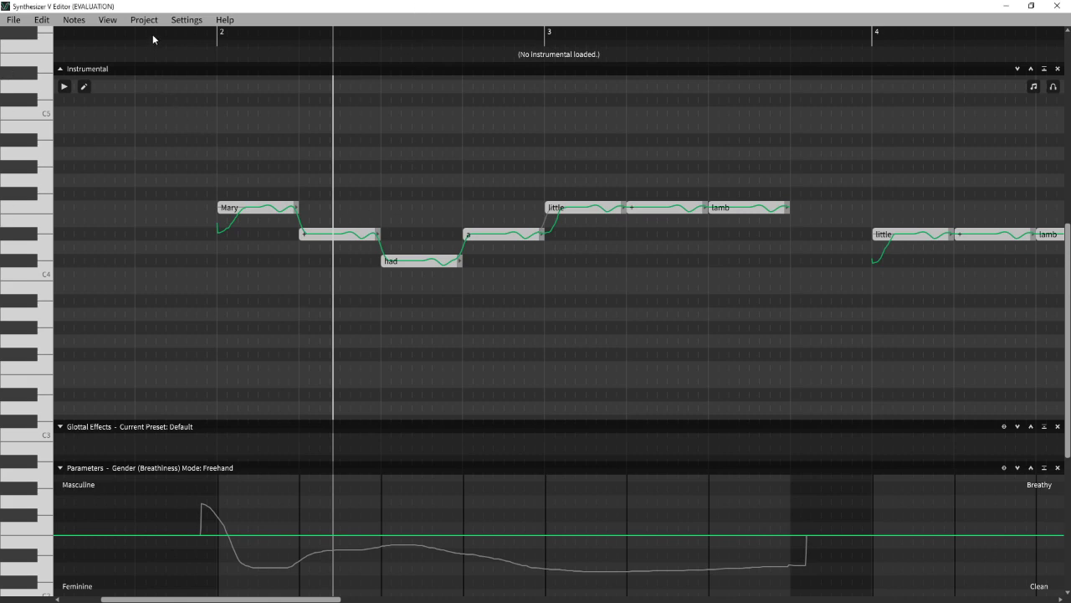
click(144, 19)
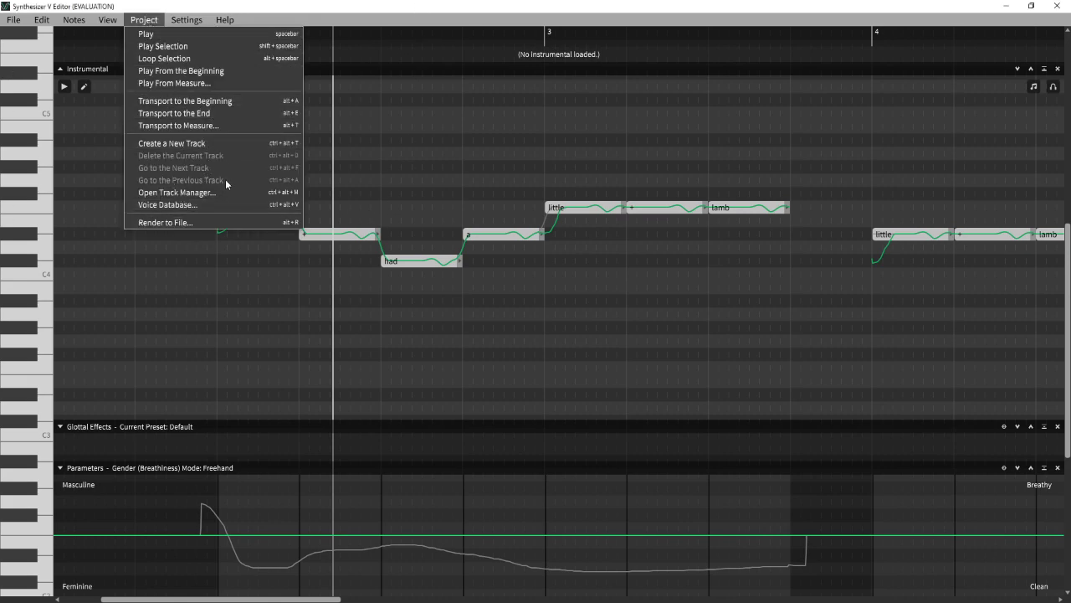
click(203, 192)
drag(552, 162, 928, 50)
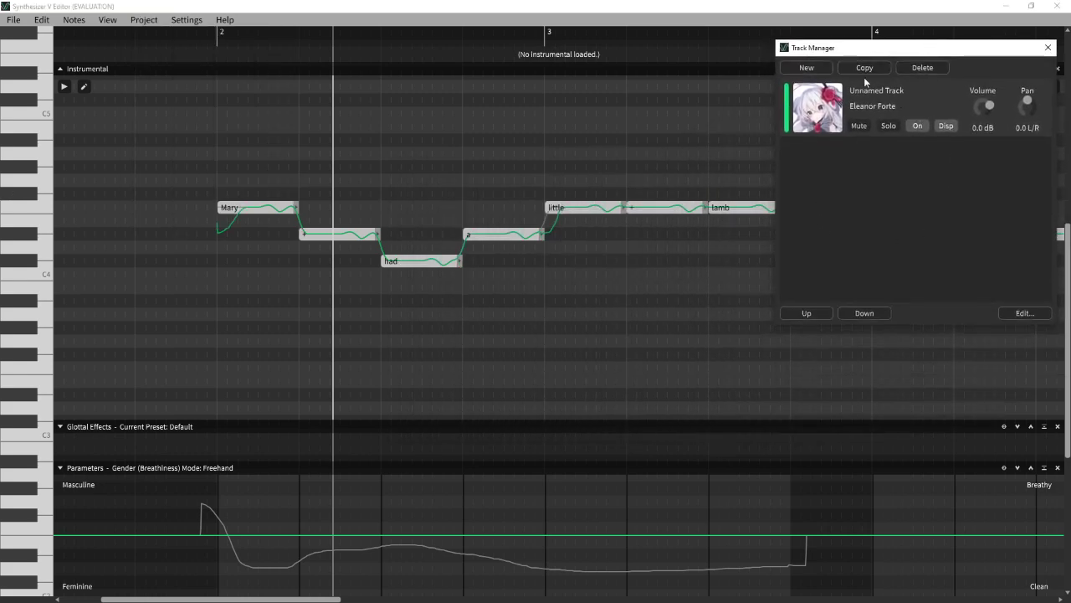
click(807, 67)
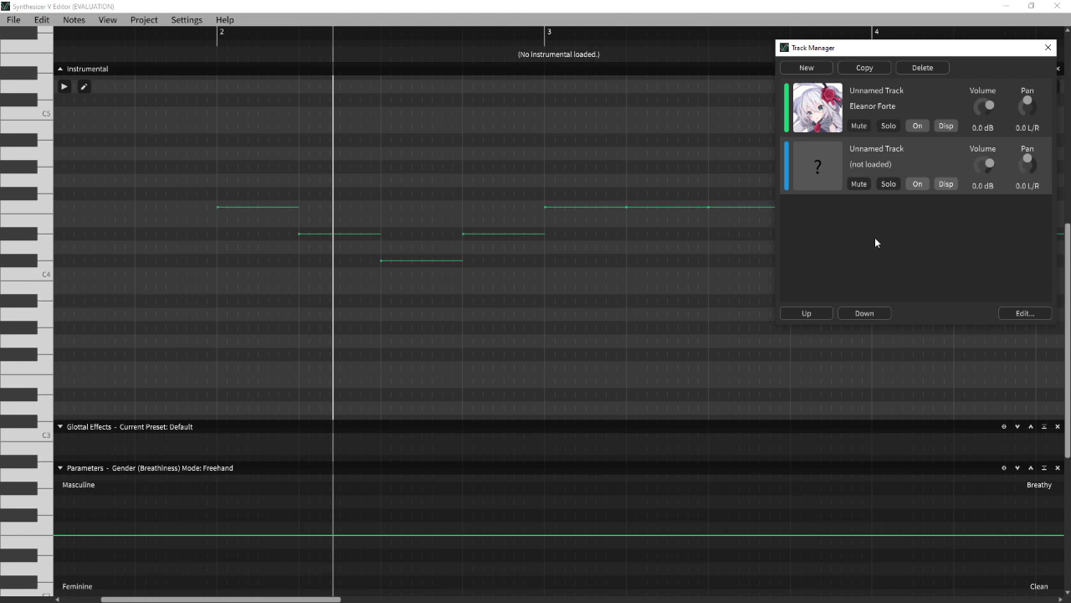
click(877, 163)
click(879, 175)
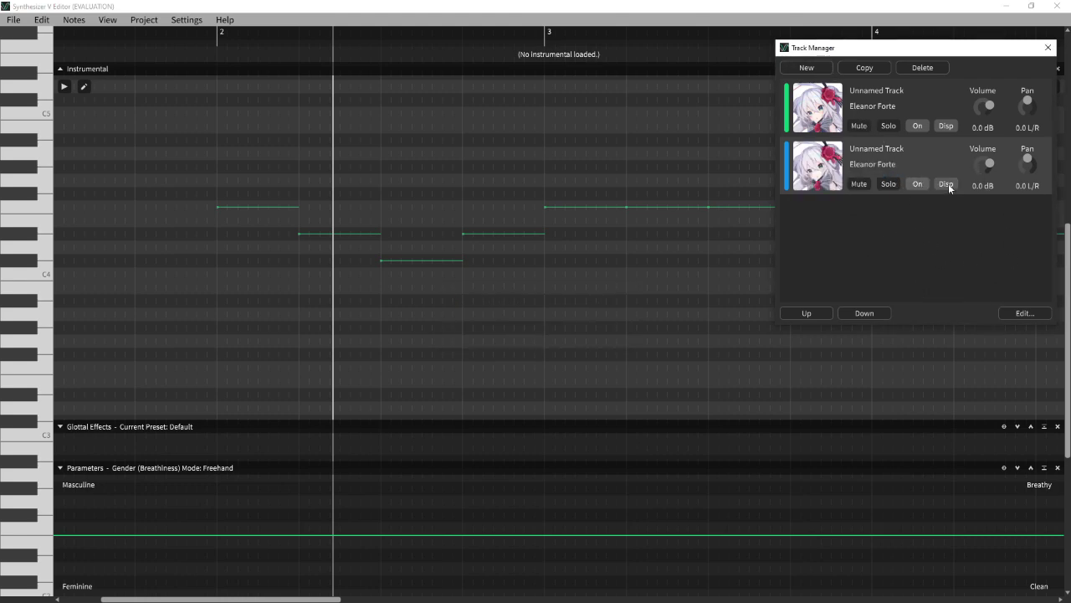
Delete the second track and close the Track Manager
click(931, 68)
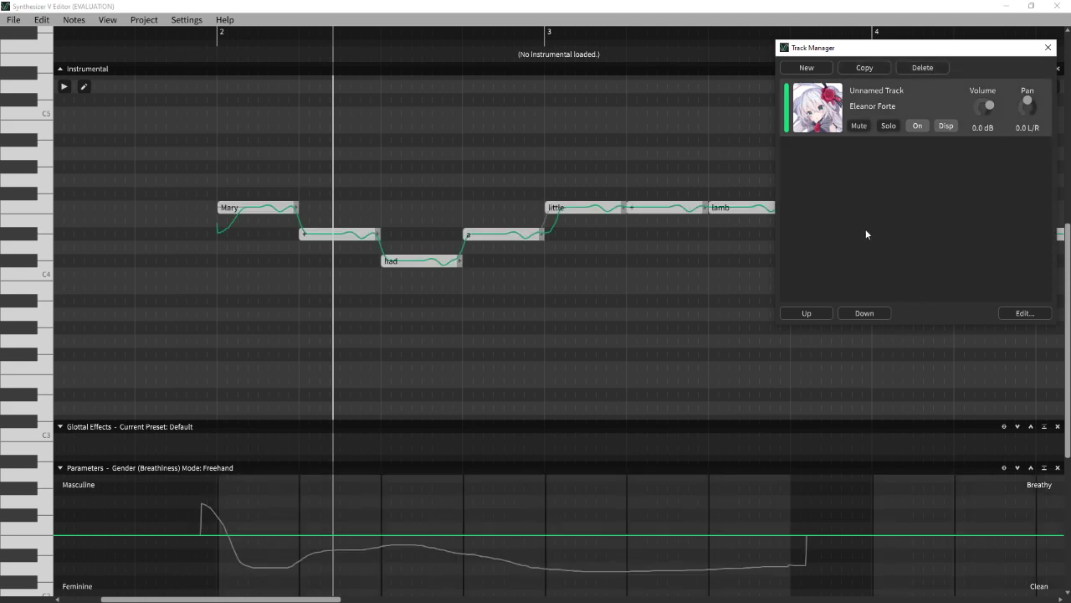
click(1047, 48)
click(144, 20)
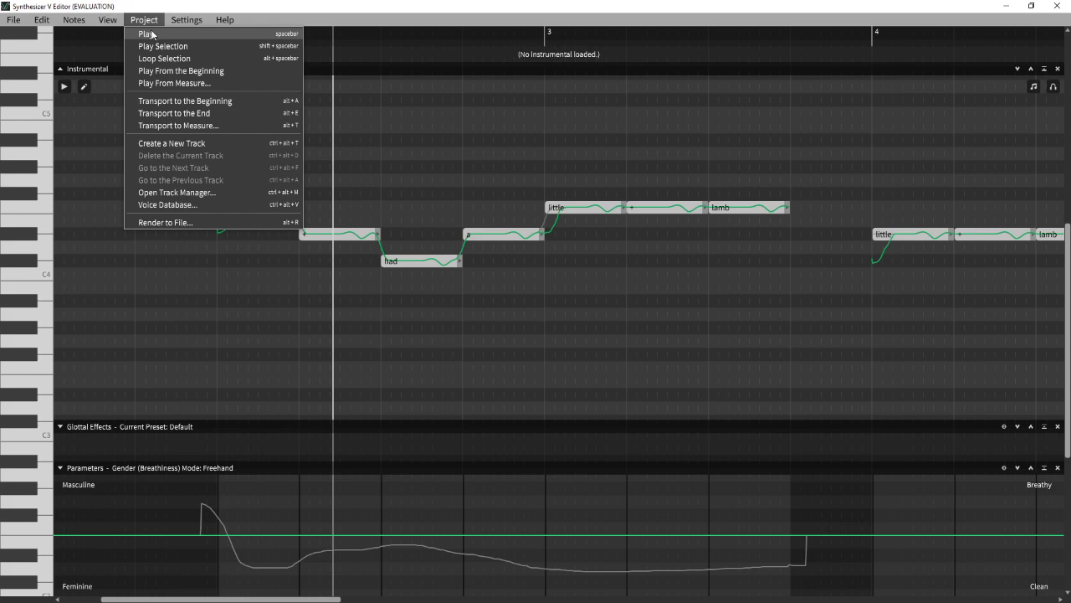
mouse_move(187, 19)
mouse_move(147, 20)
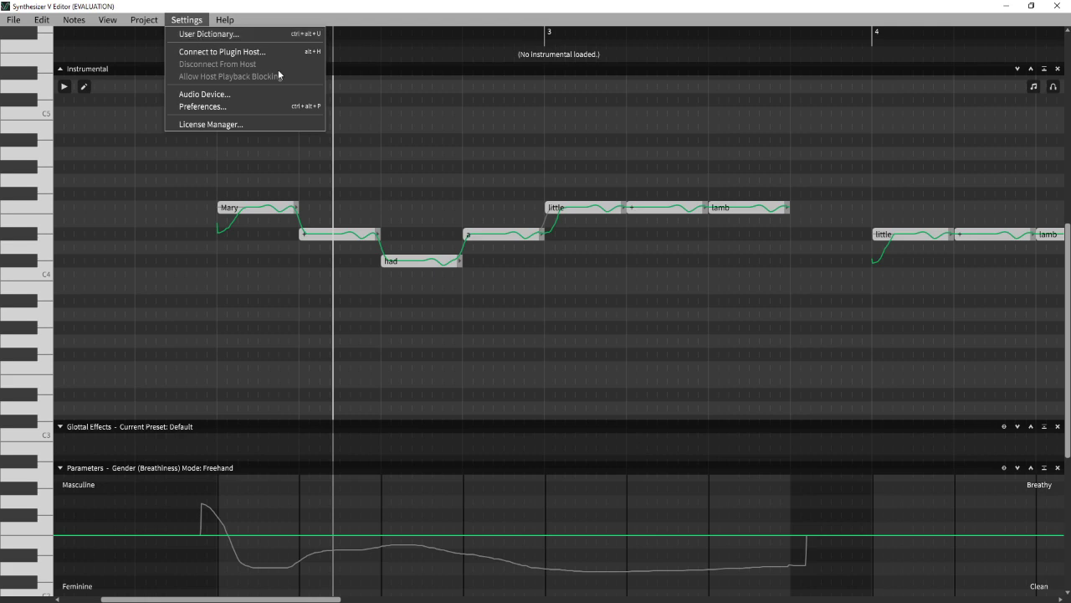
click(387, 81)
Select all notes and transpose the whole melody up one octave, placing "Mary" at F5
scroll(367, 194, up, 3)
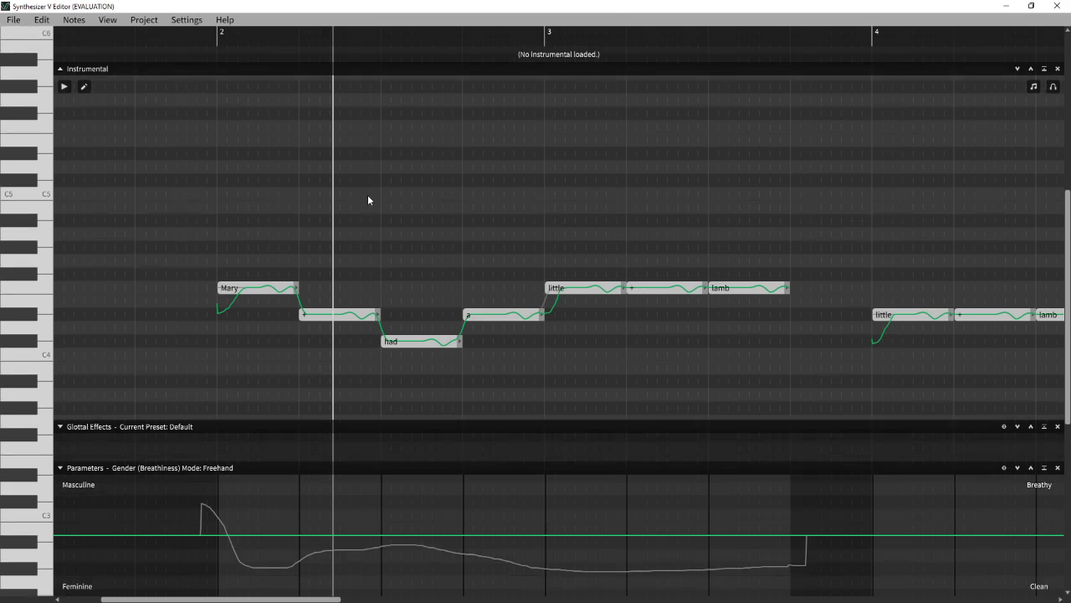
scroll(375, 207, up, 1)
scroll(335, 226, down, 2)
key(ctrl+a)
drag(246, 266, 242, 105)
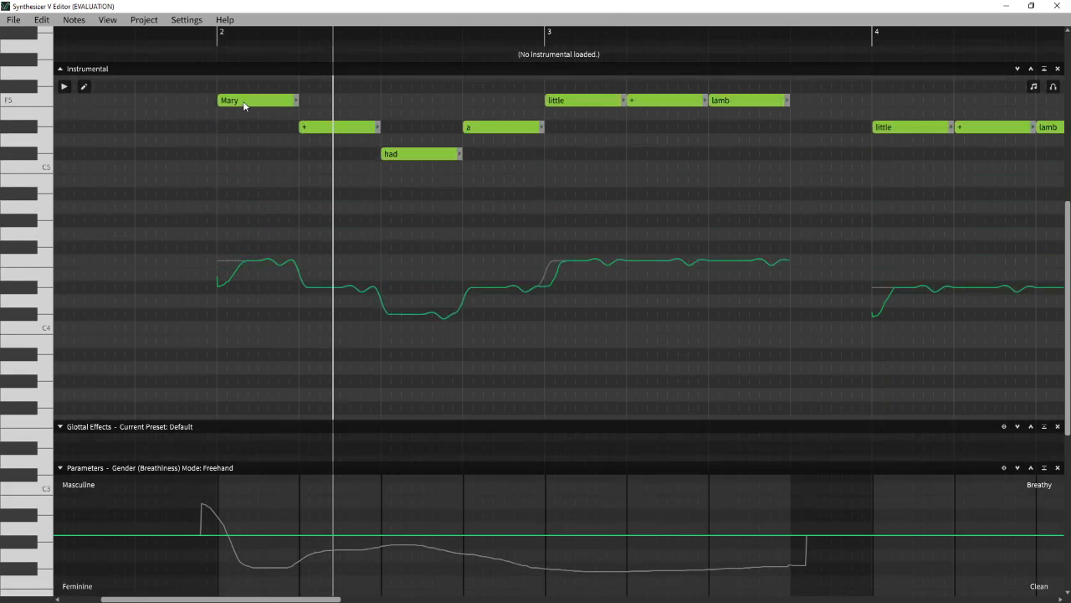
Play the transposed melody from just before measure 2 and undo the octave transposition
click(210, 36)
key(space)
key(space)
key(ctrl+z)
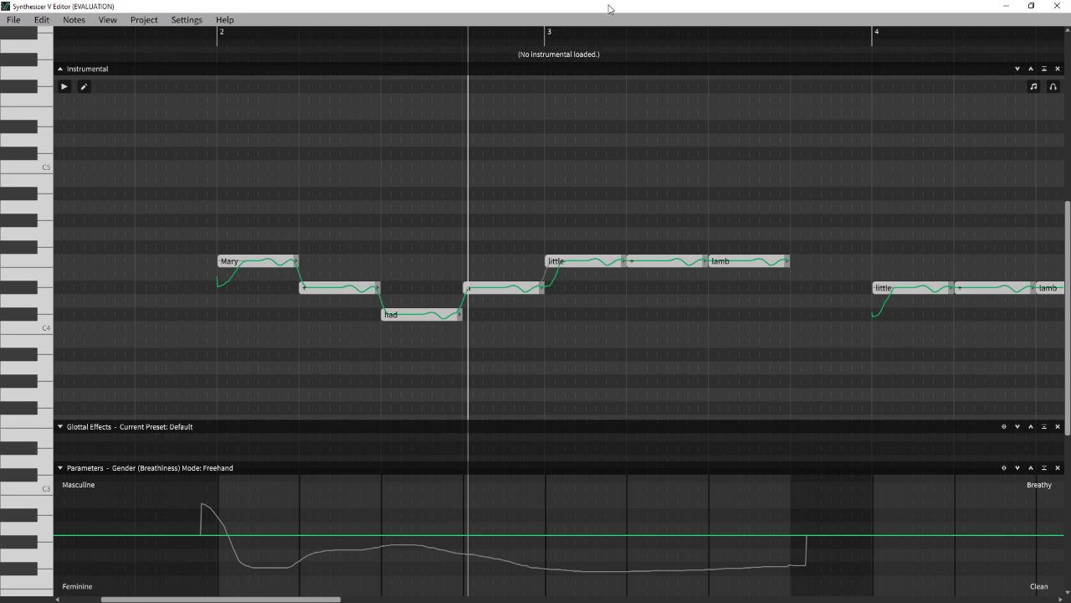
Inspect the tempo and time signature settings at measure 1, leaving both editors without applying changes
scroll(425, 144, left, 5)
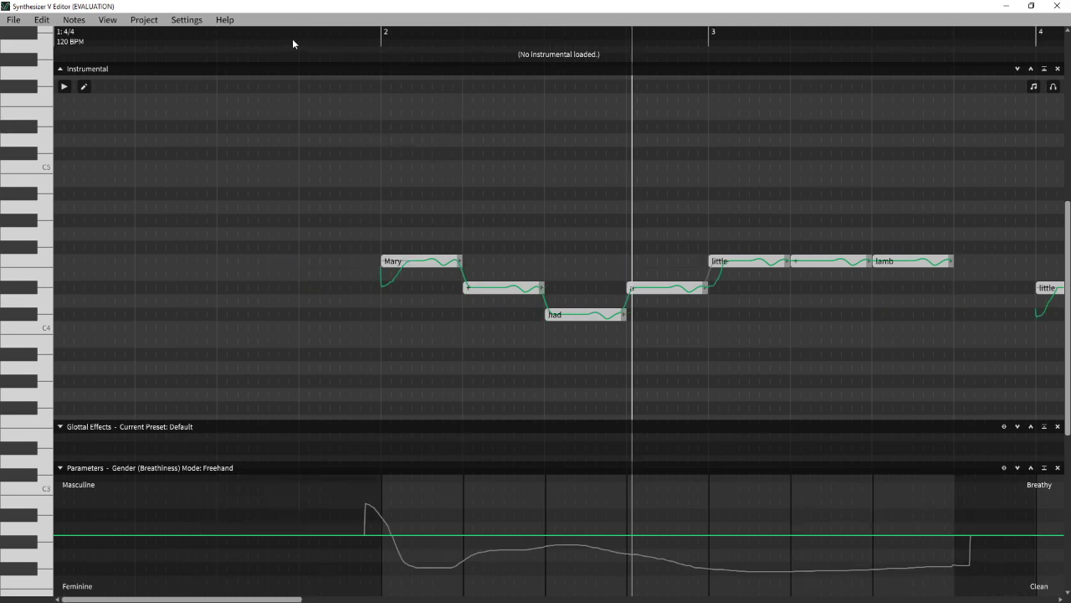
double_click(65, 44)
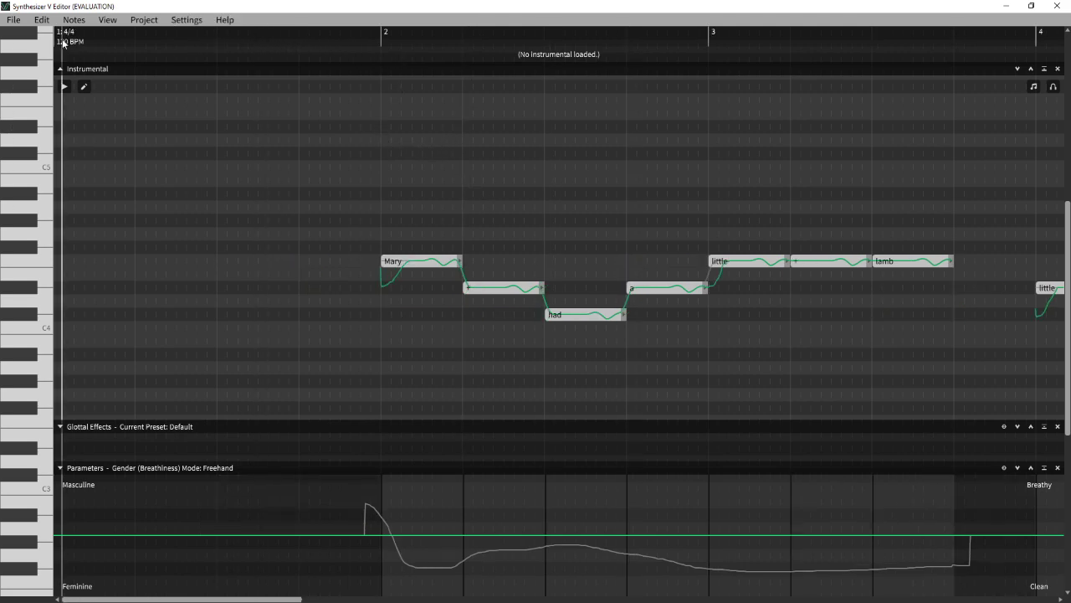
click(551, 342)
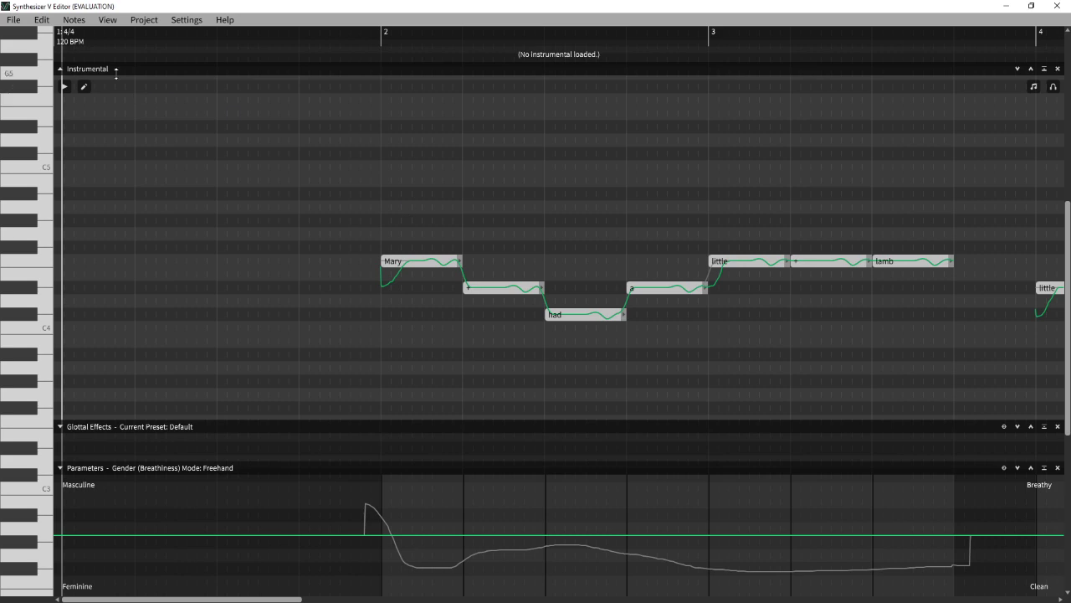
double_click(67, 32)
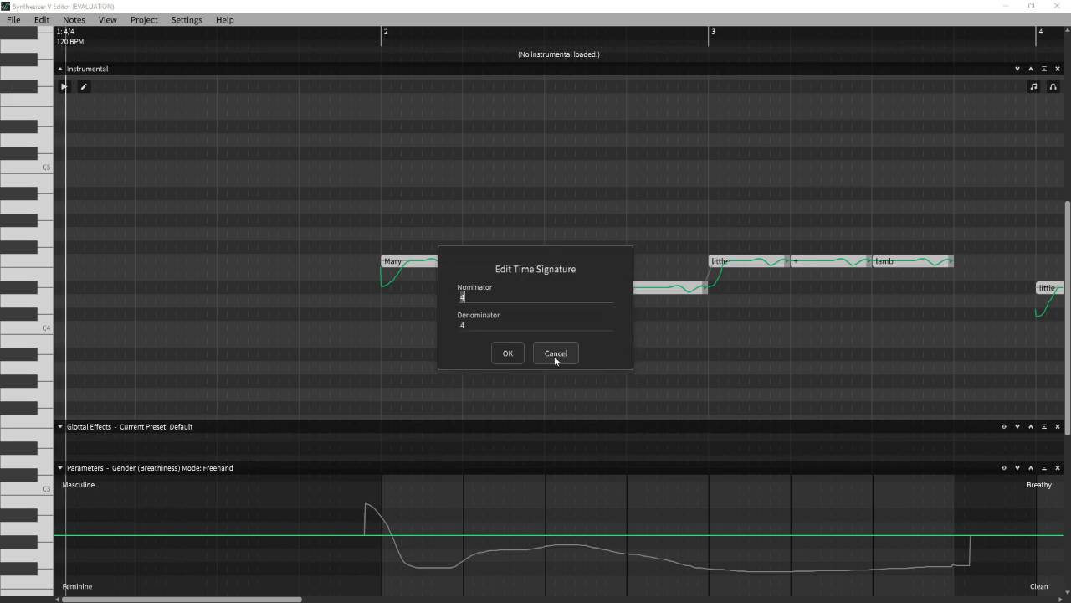
click(555, 356)
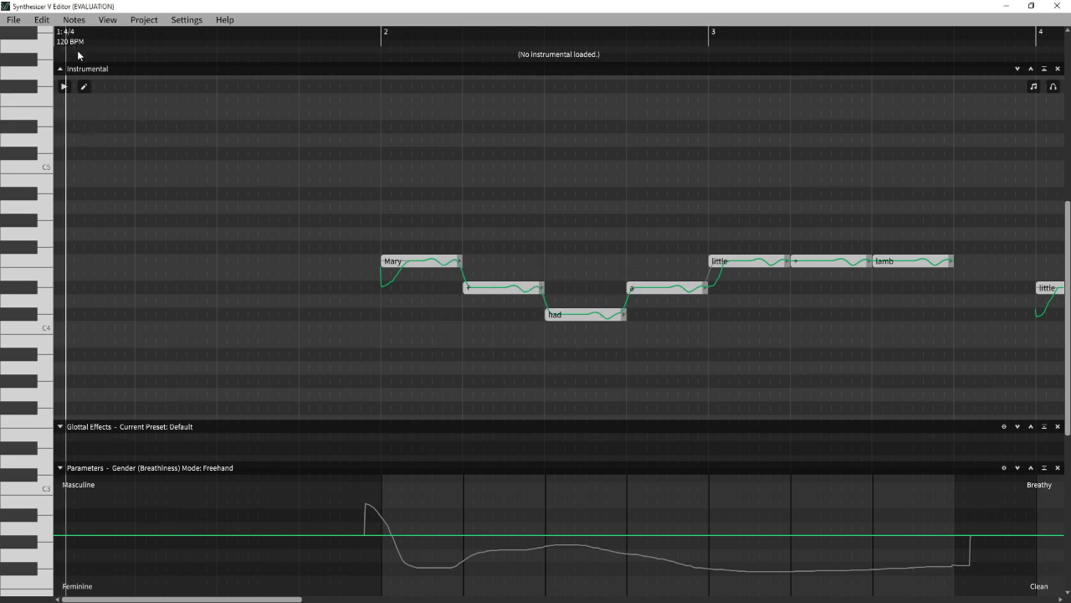
drag(65, 40, 35, 39)
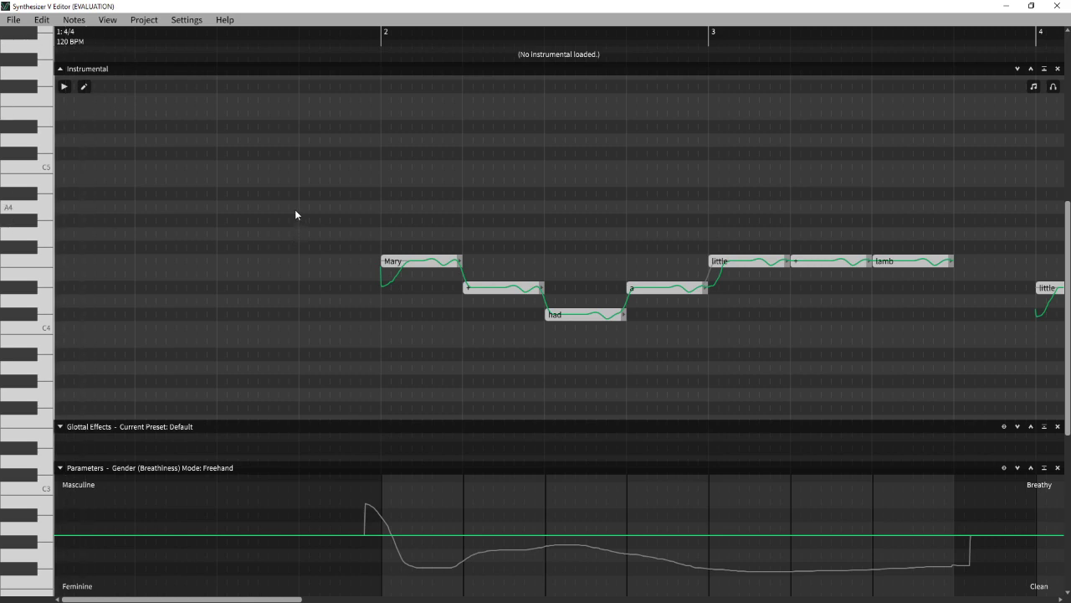
Try a new tempo marker of 50 beats per minute at measure 2, cancelling the marker entry
double_click(382, 42)
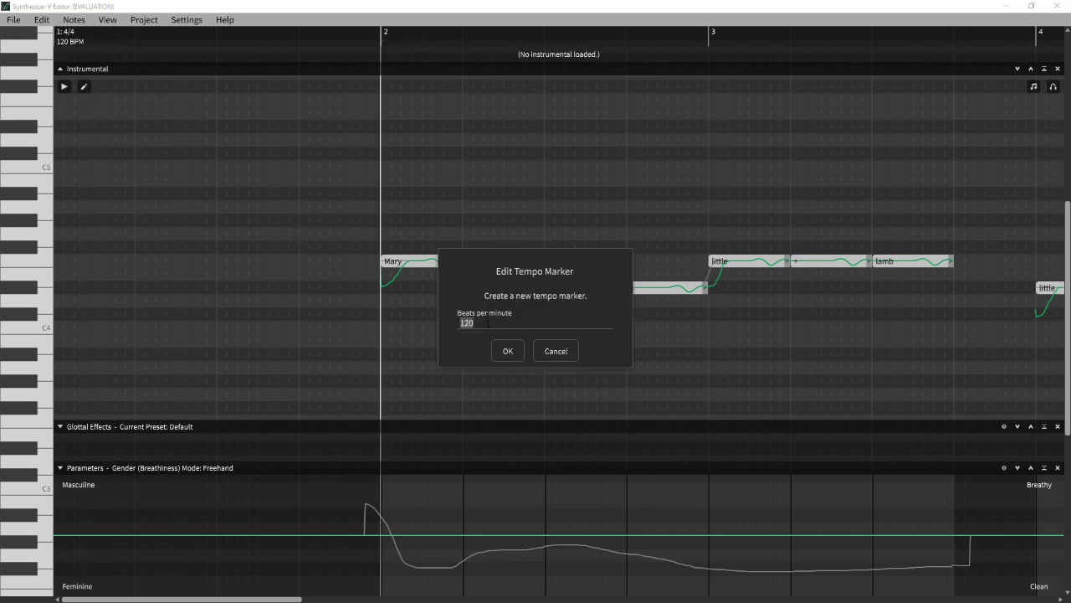
click(548, 352)
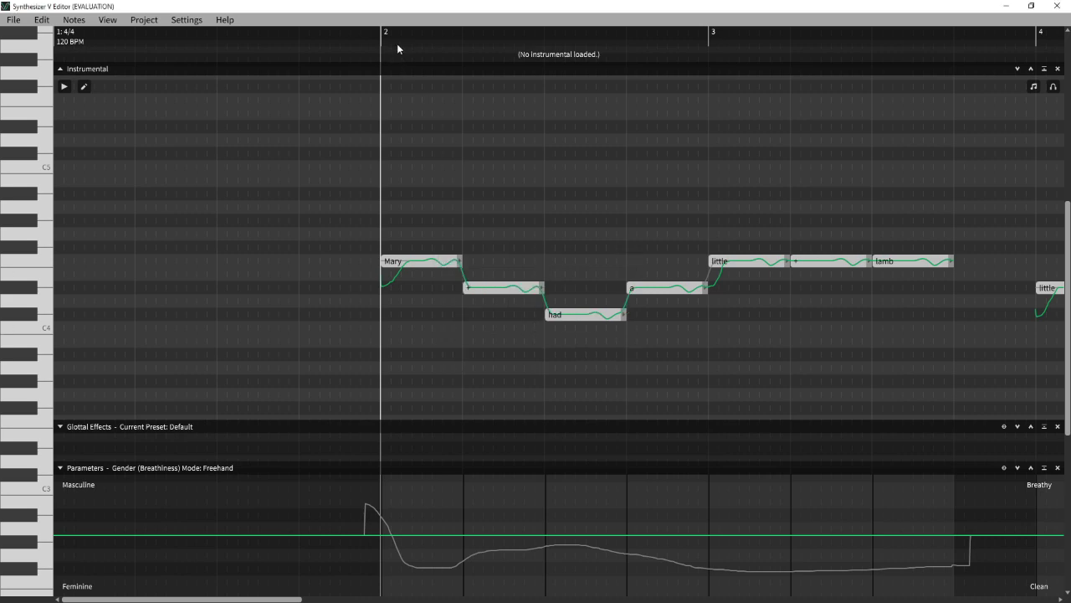
double_click(384, 47)
text(50)
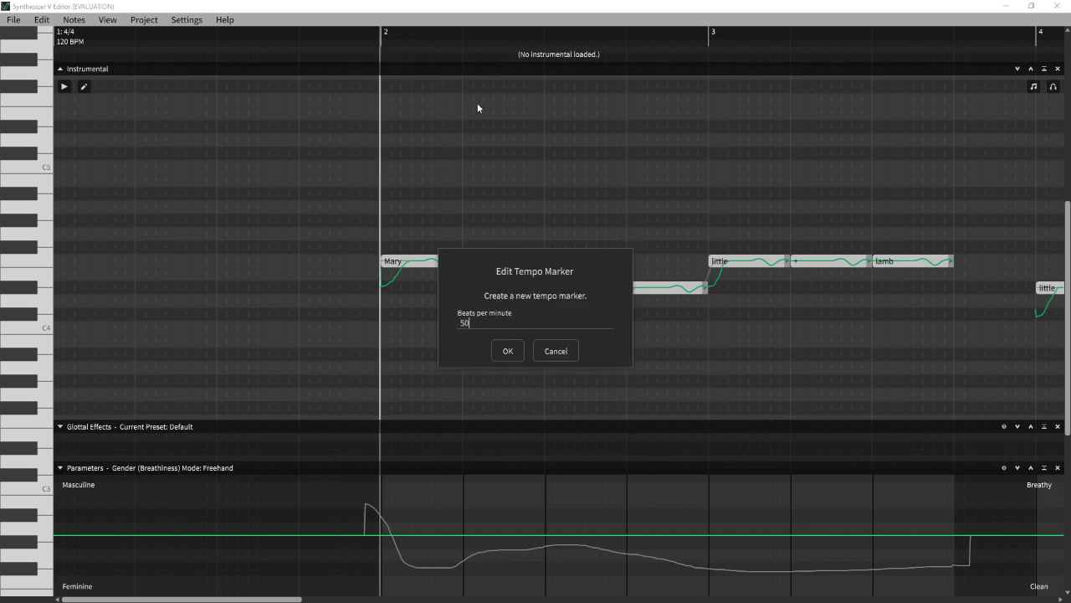
key(Escape)
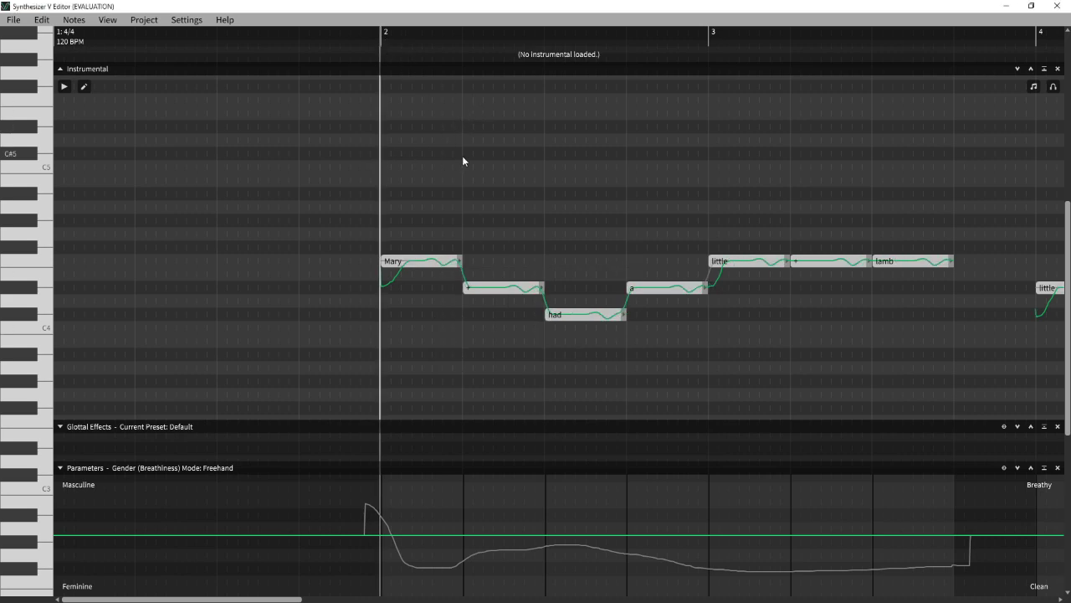
scroll(527, 247, right, 3)
scroll(527, 251, left, 2)
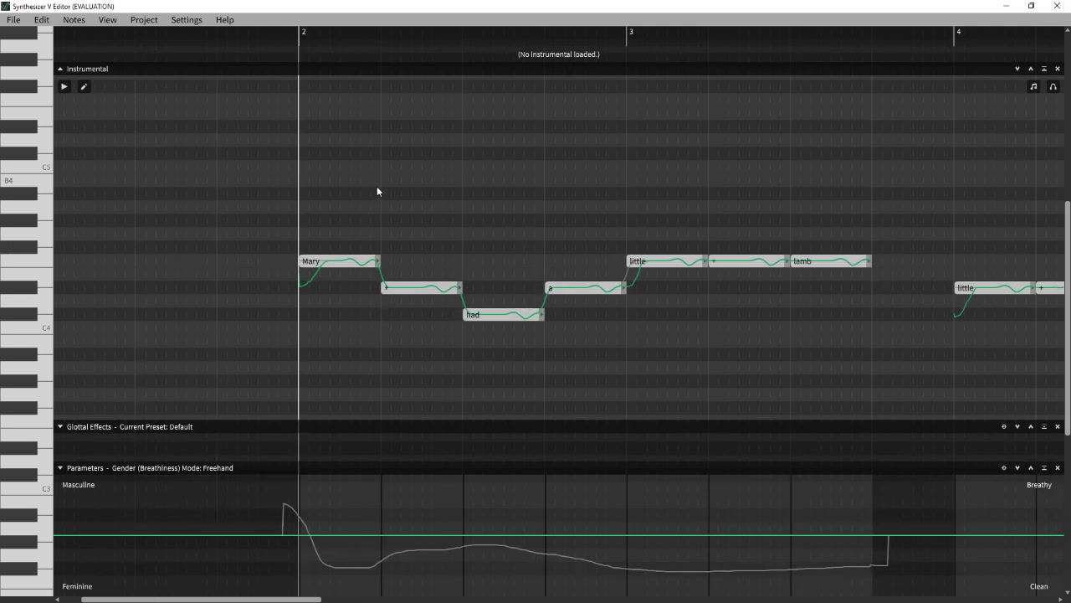
scroll(376, 191, left, 1)
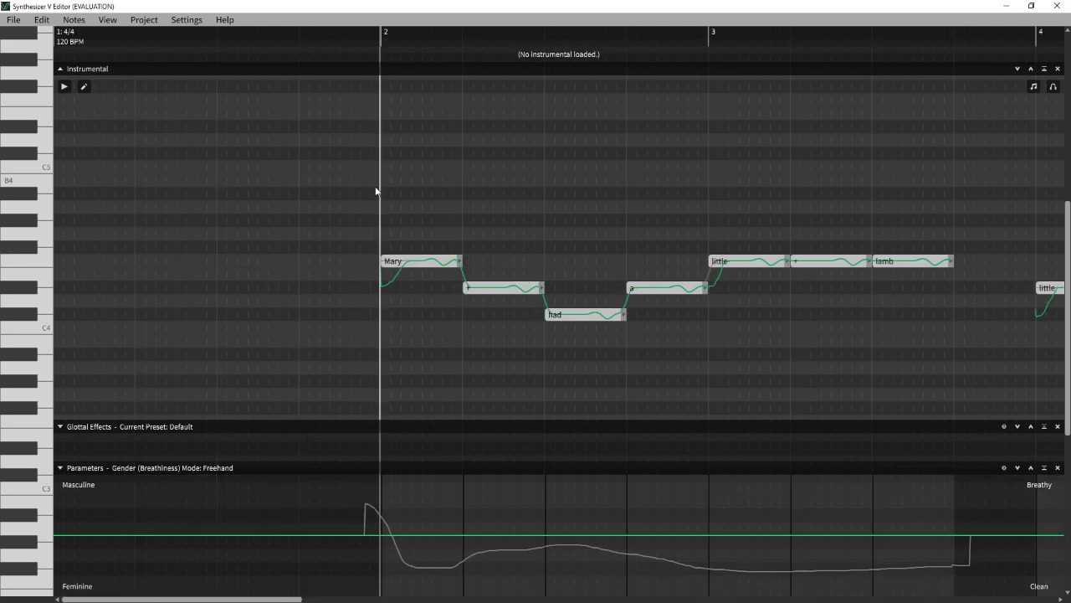
click(382, 31)
double_click(382, 42)
click(554, 350)
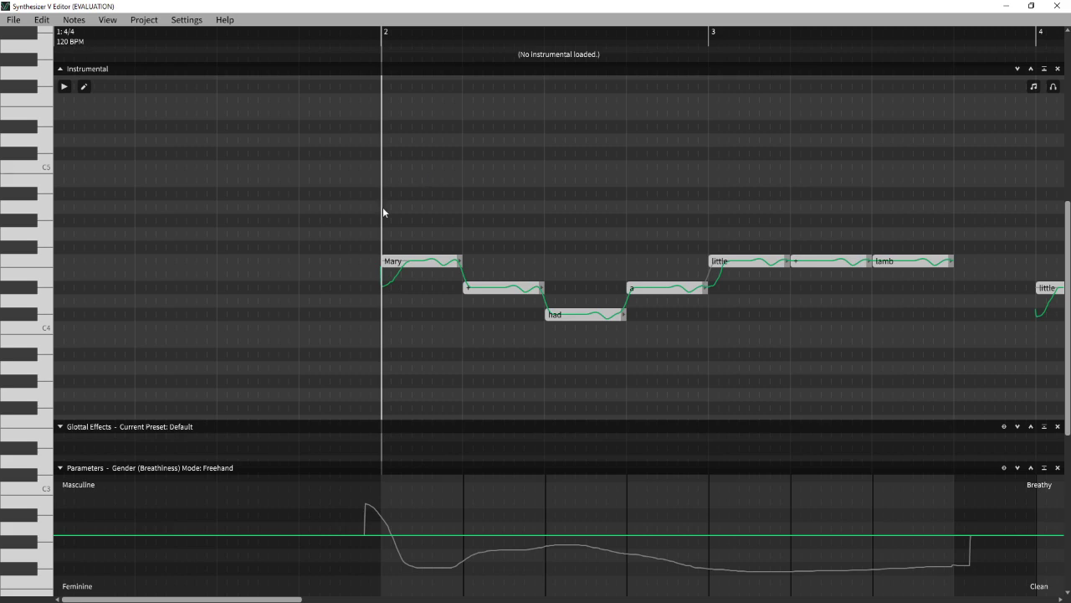
Look through the list of editable voice parameters and keep Gender selected
click(117, 474)
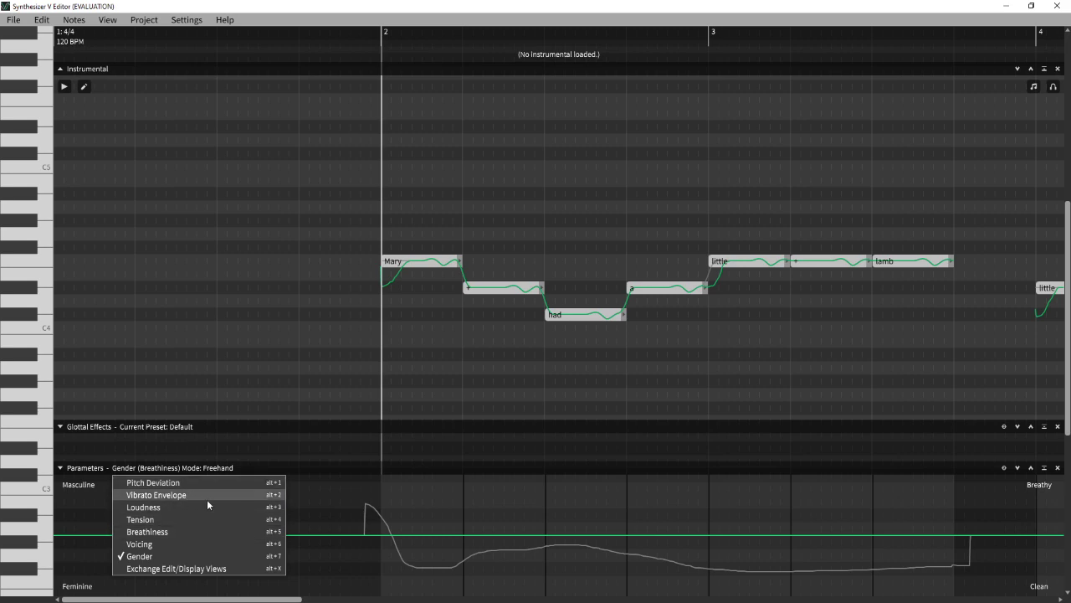
click(319, 466)
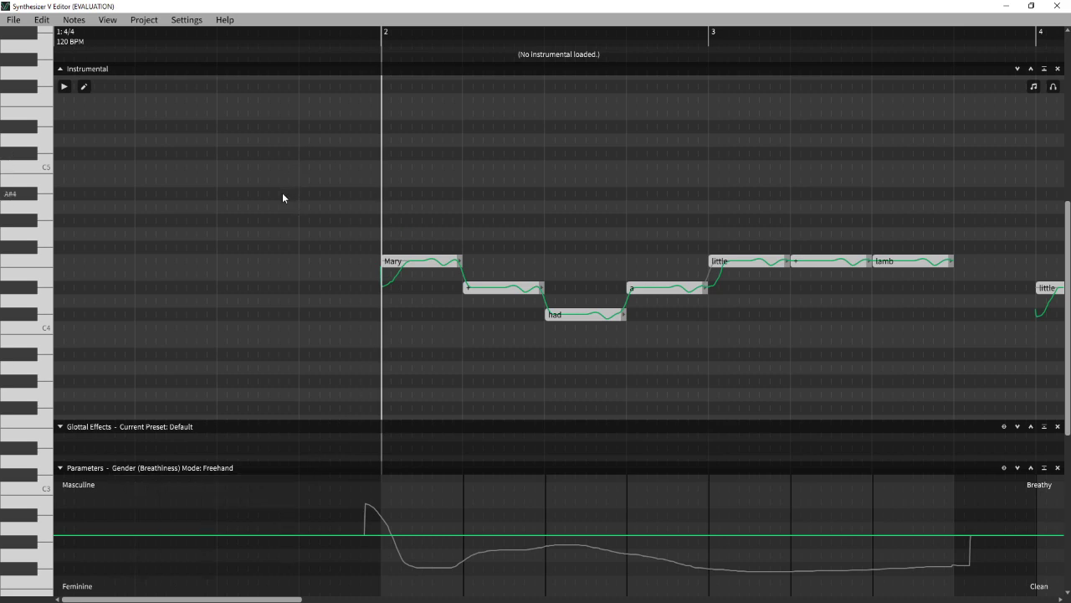
scroll(282, 193, right, 3)
scroll(442, 336, right, 8)
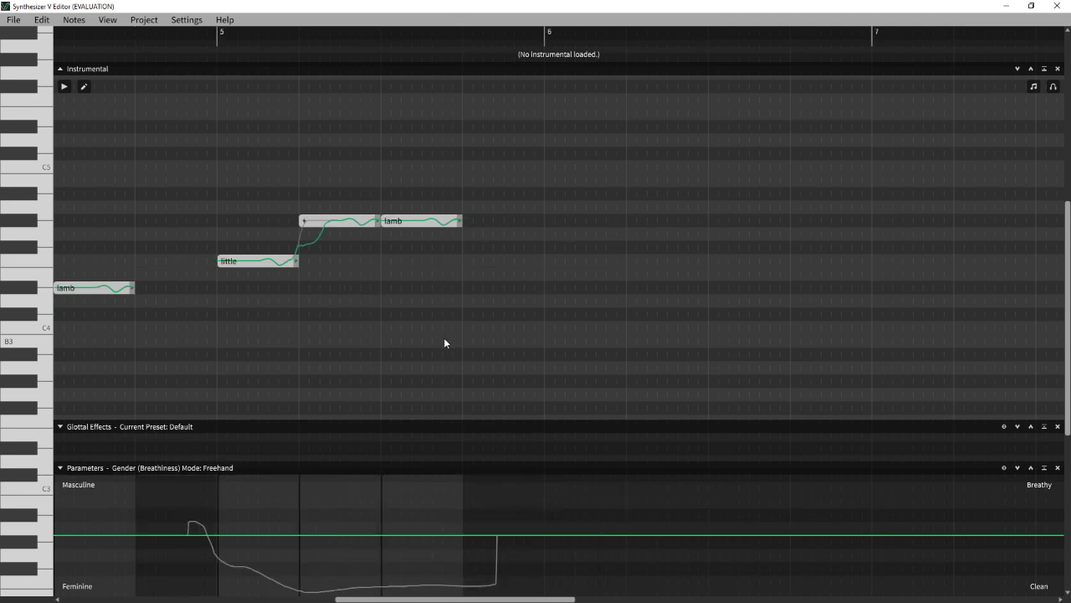
scroll(442, 338, left, 11)
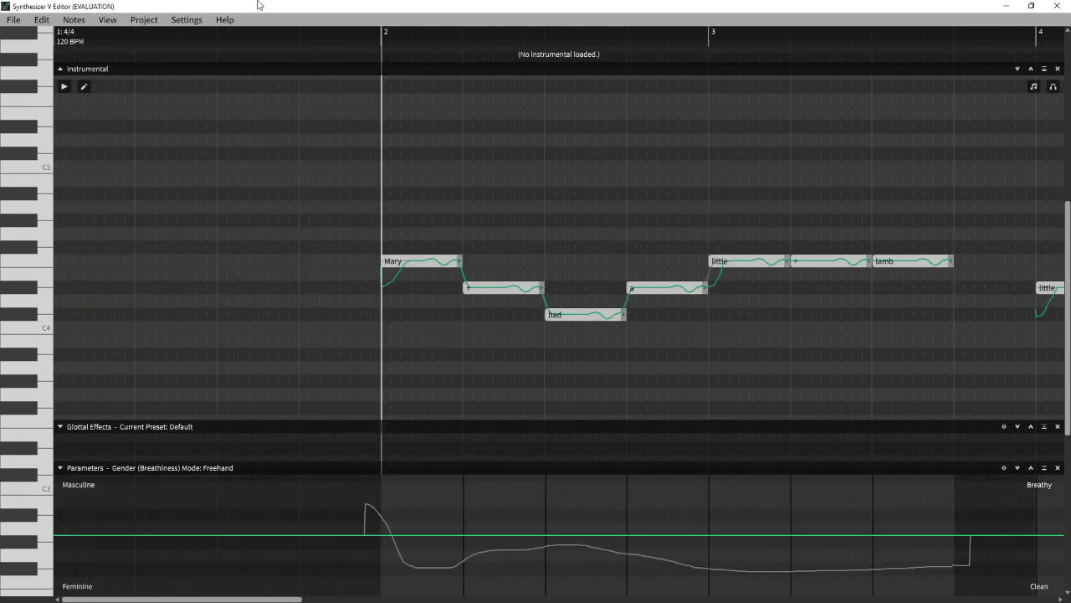
scroll(589, 331, right, 11)
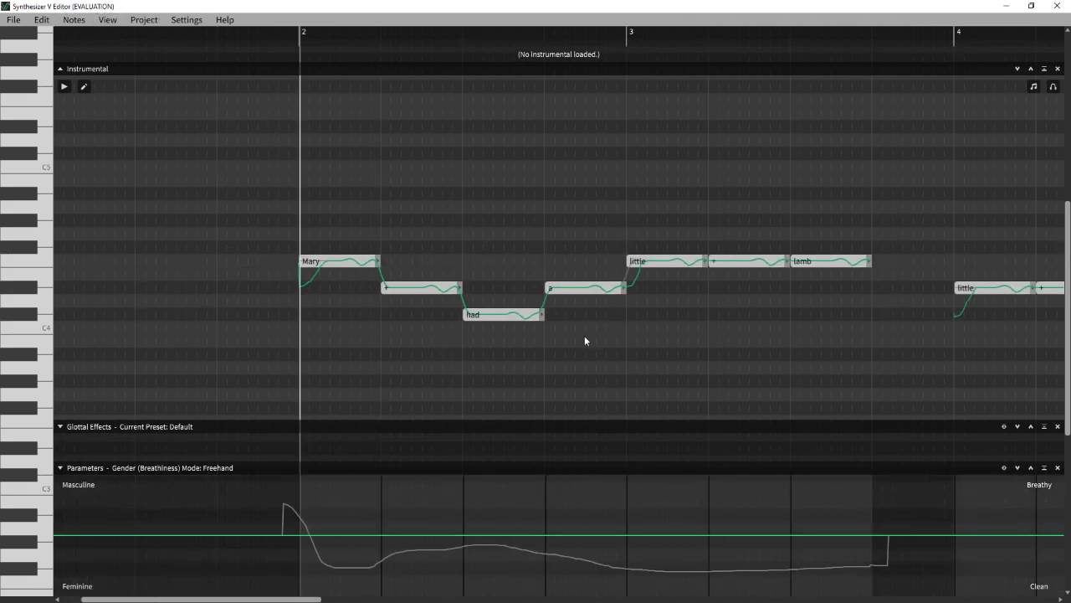
scroll(535, 362, left, 1)
scroll(537, 367, left, 10)
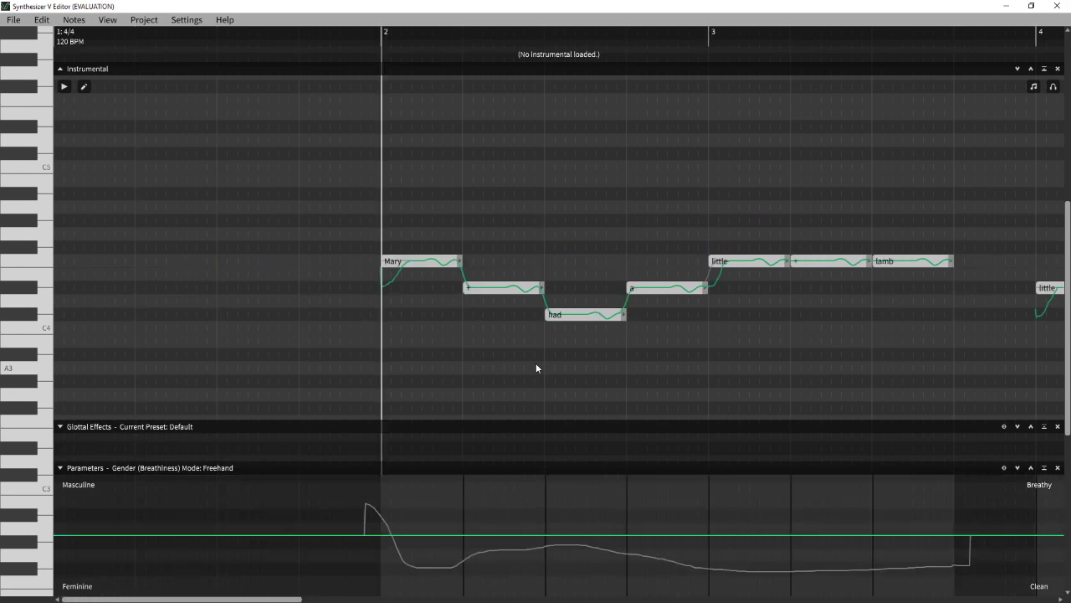
scroll(537, 368, right, 5)
scroll(537, 367, right, 6)
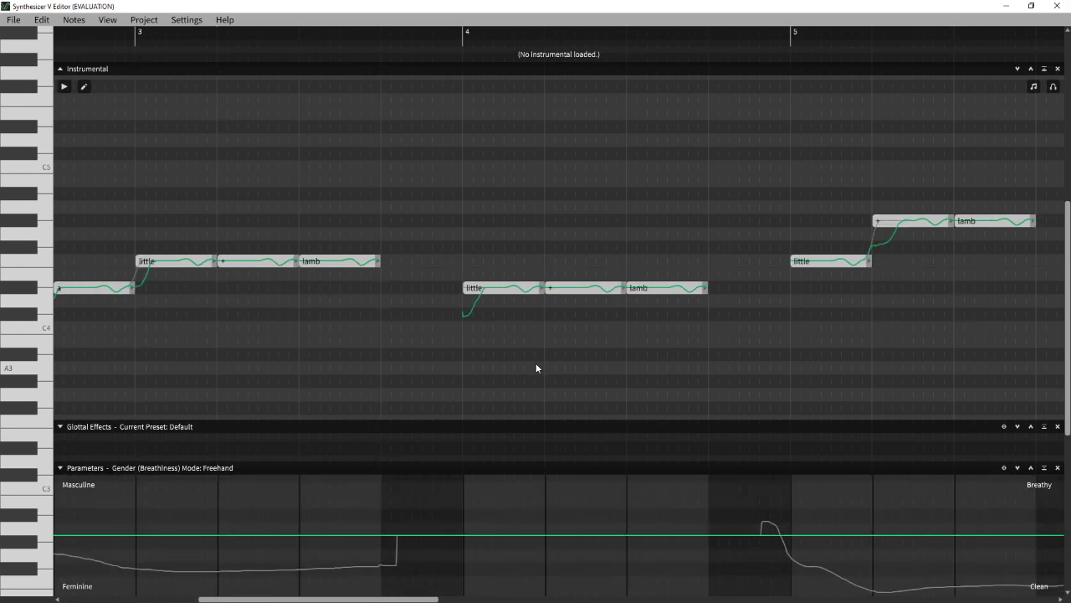
scroll(536, 367, left, 3)
scroll(537, 368, left, 3)
scroll(537, 367, left, 2)
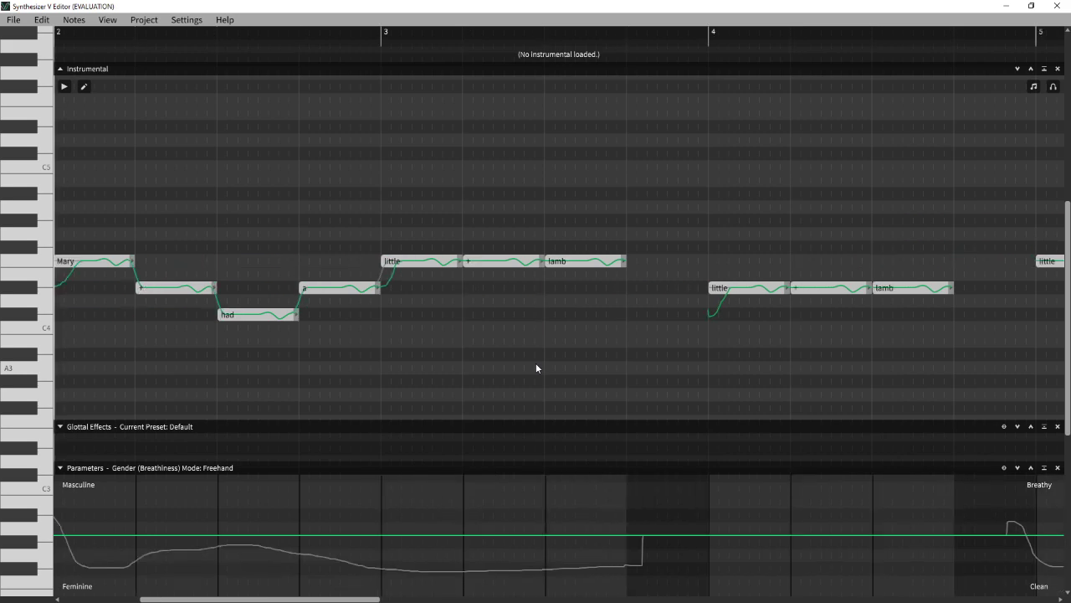
scroll(536, 367, right, 1)
scroll(536, 368, right, 8)
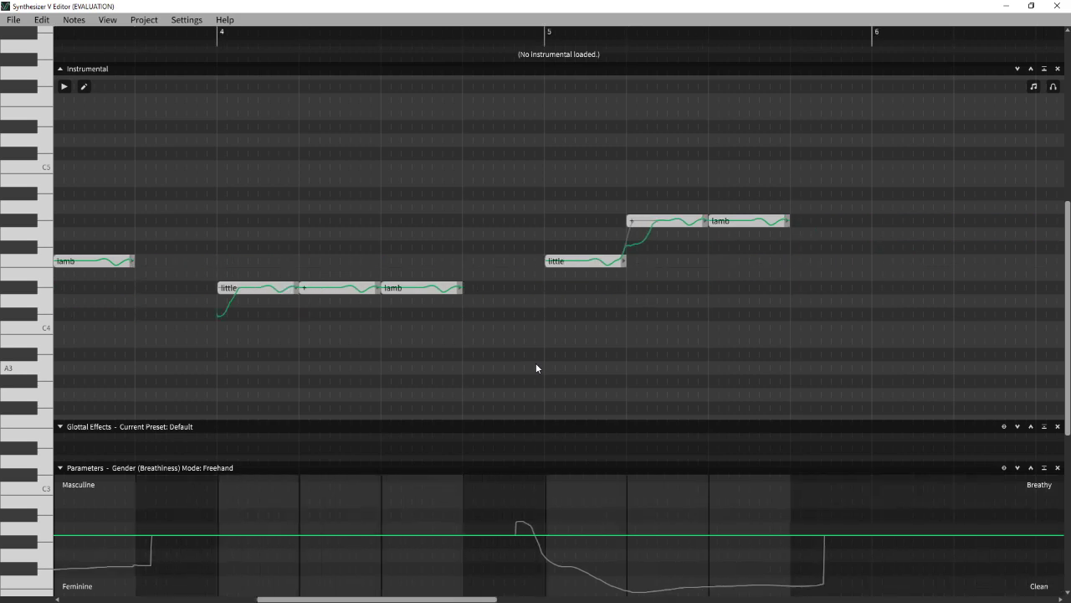